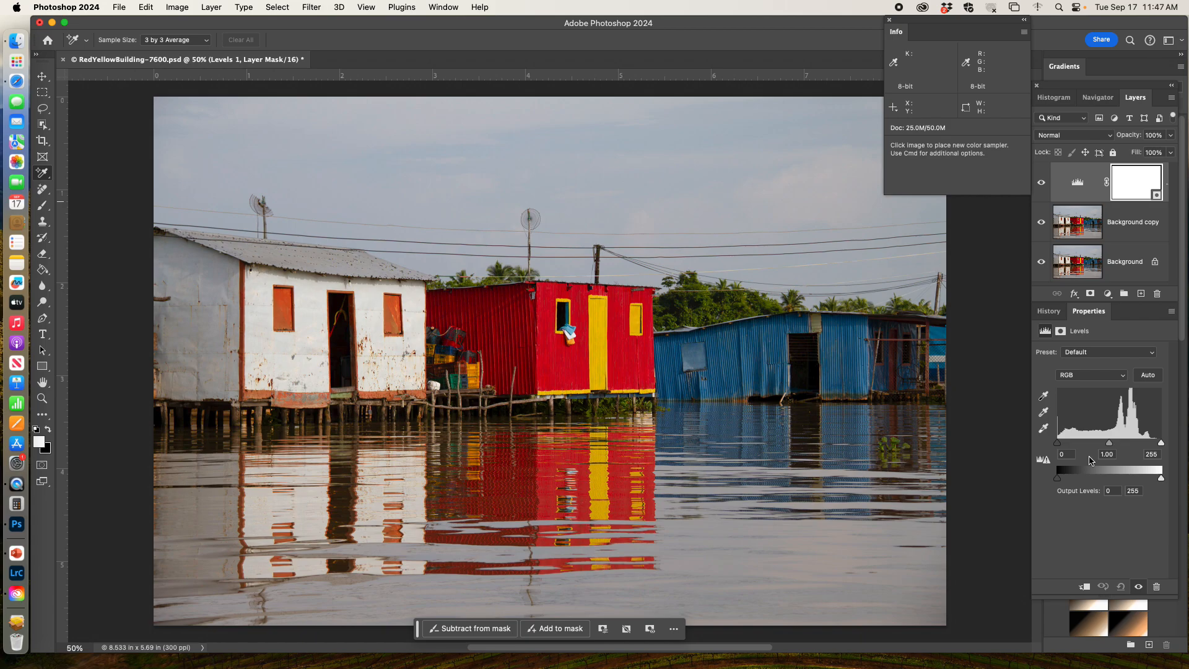
Step: Check and accept the target highlight and target shadow colours of the Levels eyedroppers, keeping the black point eyedropper active
{"action": "left_click", "coordinate": [1043, 396]}
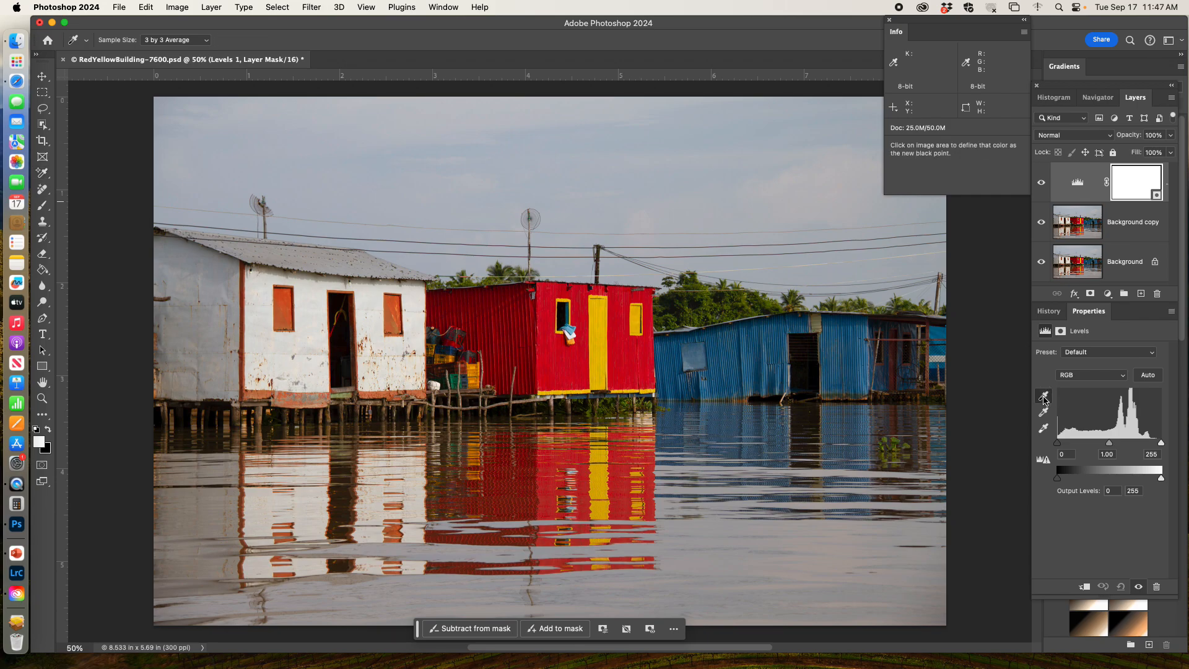
{"action": "left_click_drag", "start_coordinate": [771, 25], "coordinate": [635, 9]}
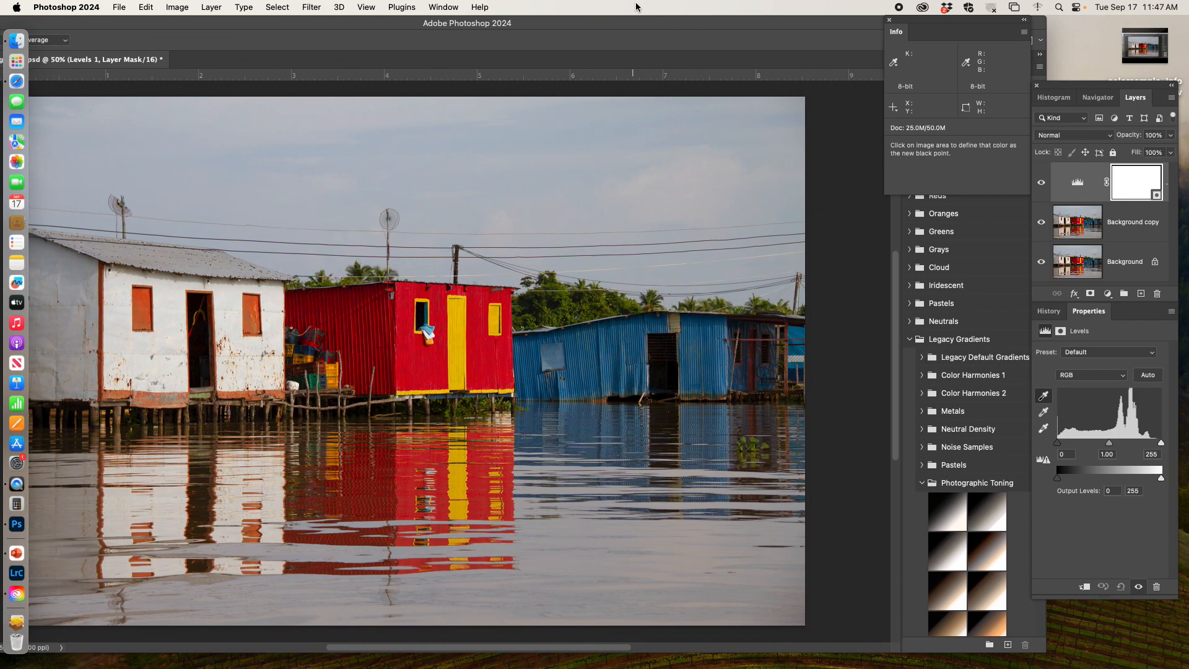
{"action": "double_click", "coordinate": [1043, 428]}
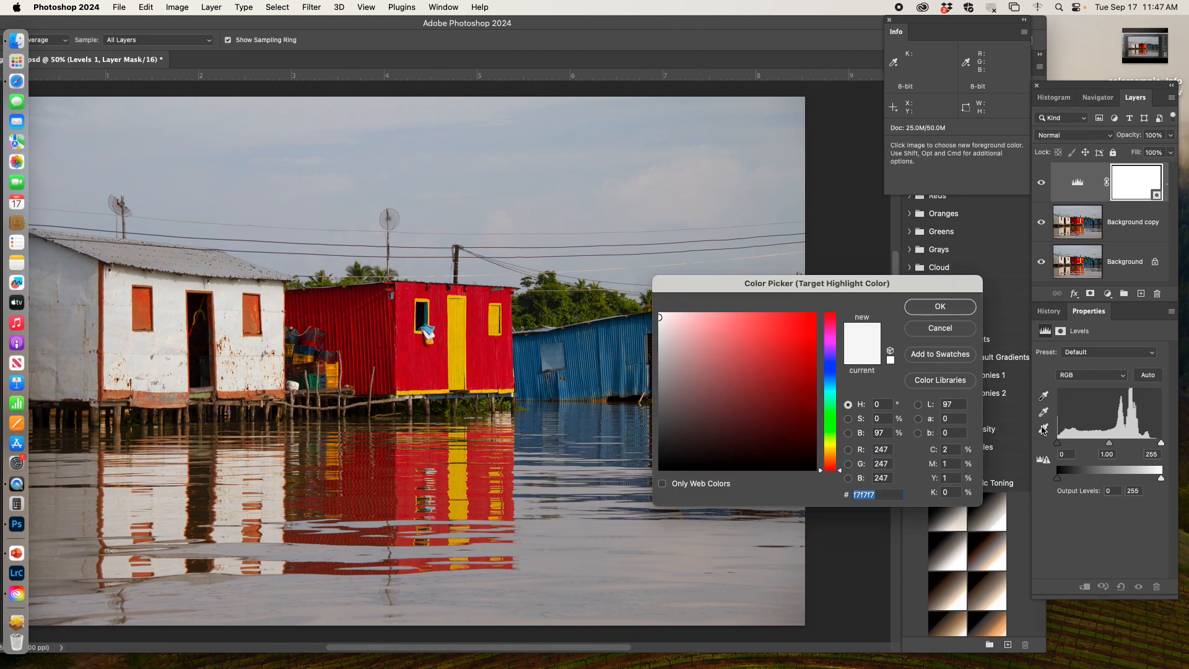
{"action": "left_click", "coordinate": [940, 306]}
{"action": "double_click", "coordinate": [1044, 396]}
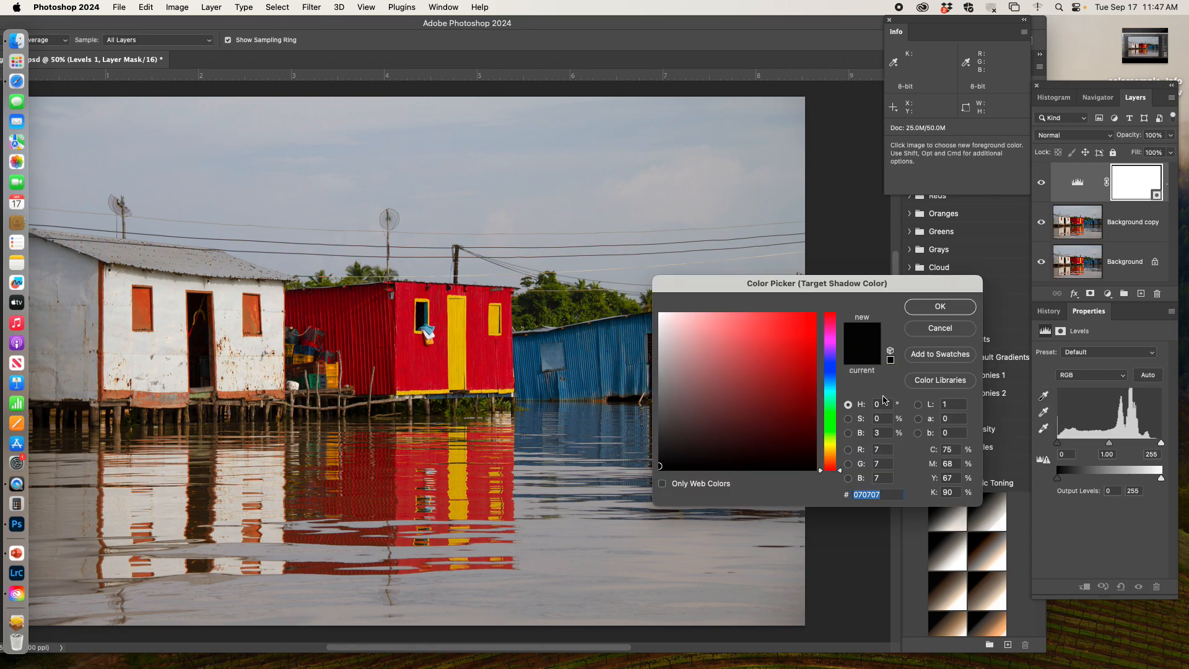
{"action": "left_click", "coordinate": [940, 308]}
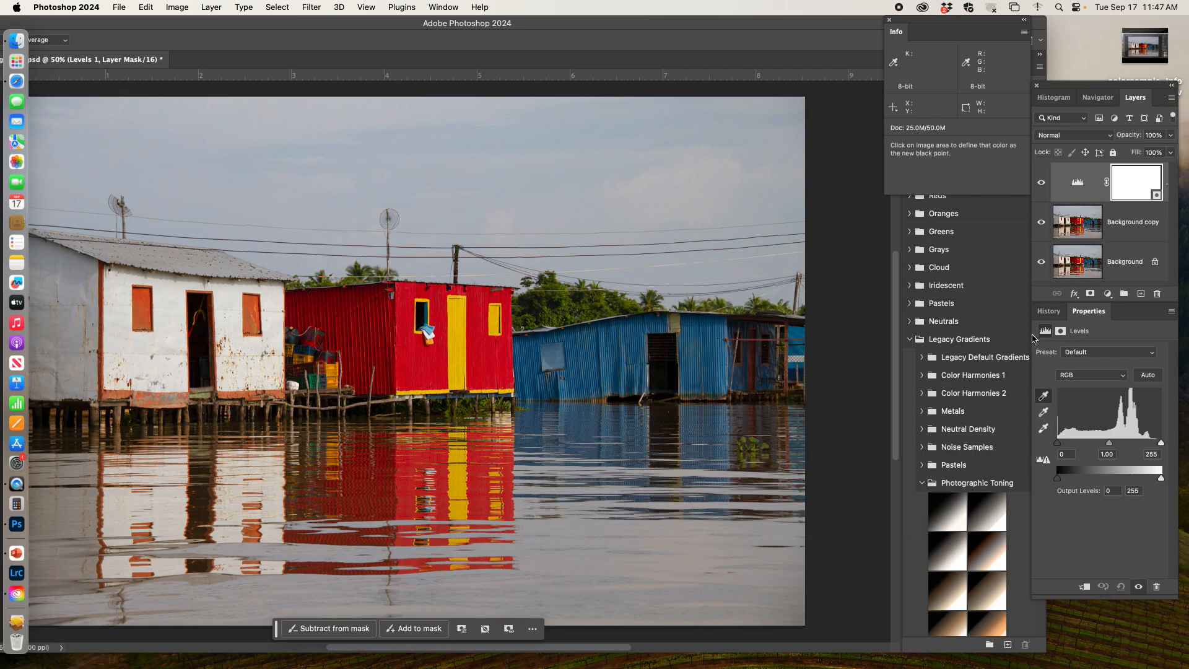
{"action": "left_click_drag", "start_coordinate": [90, 25], "coordinate": [146, 20]}
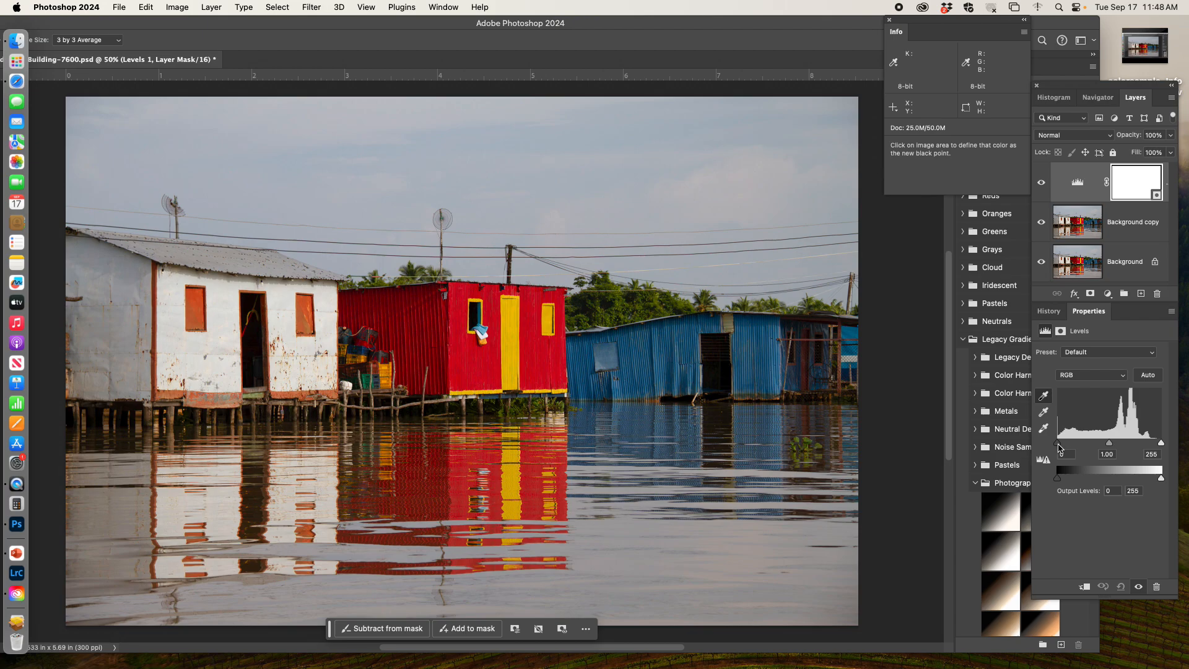
Step: Locate the darkest areas of the whole image with the Levels shadow clipping preview, raising the black input level to 5
{"action": "left_click_drag", "start_coordinate": [1058, 445], "coordinate": [1058, 448]}
{"action": "key", "text": "alt"}
{"action": "left_click_drag", "start_coordinate": [1057, 444], "coordinate": [1039, 444]}
{"action": "left_click", "coordinate": [1058, 446]}
{"action": "left_click", "coordinate": [1058, 445], "text": "alt"}
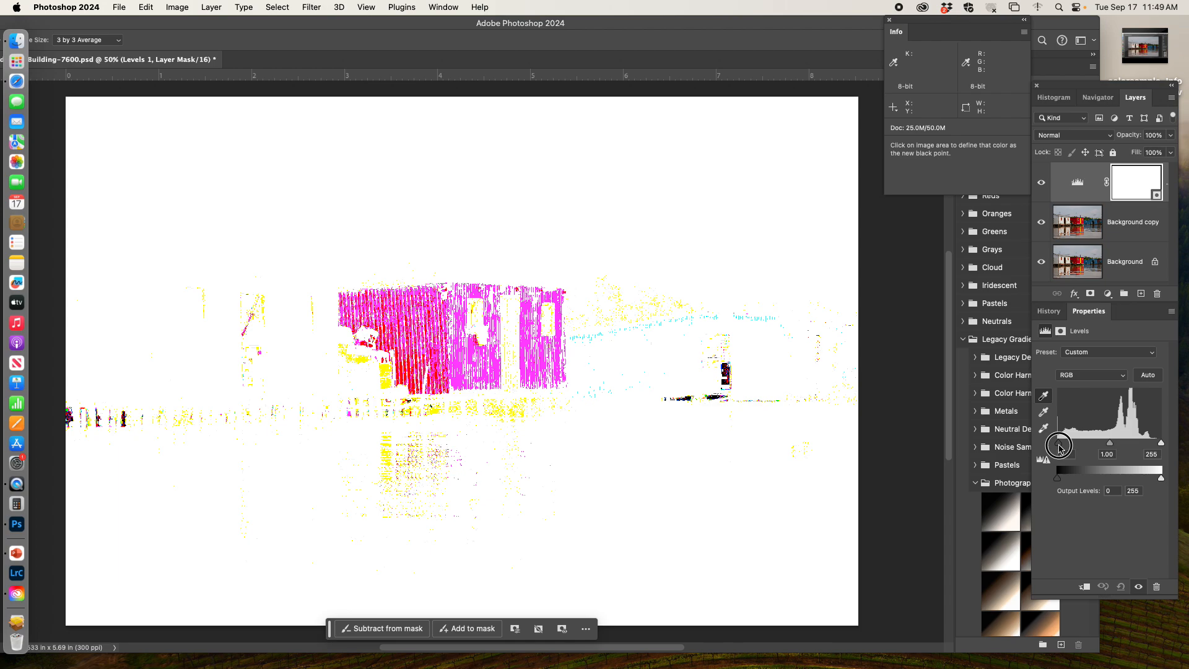
{"action": "left_click_drag", "start_coordinate": [1059, 446], "coordinate": [1056, 446]}
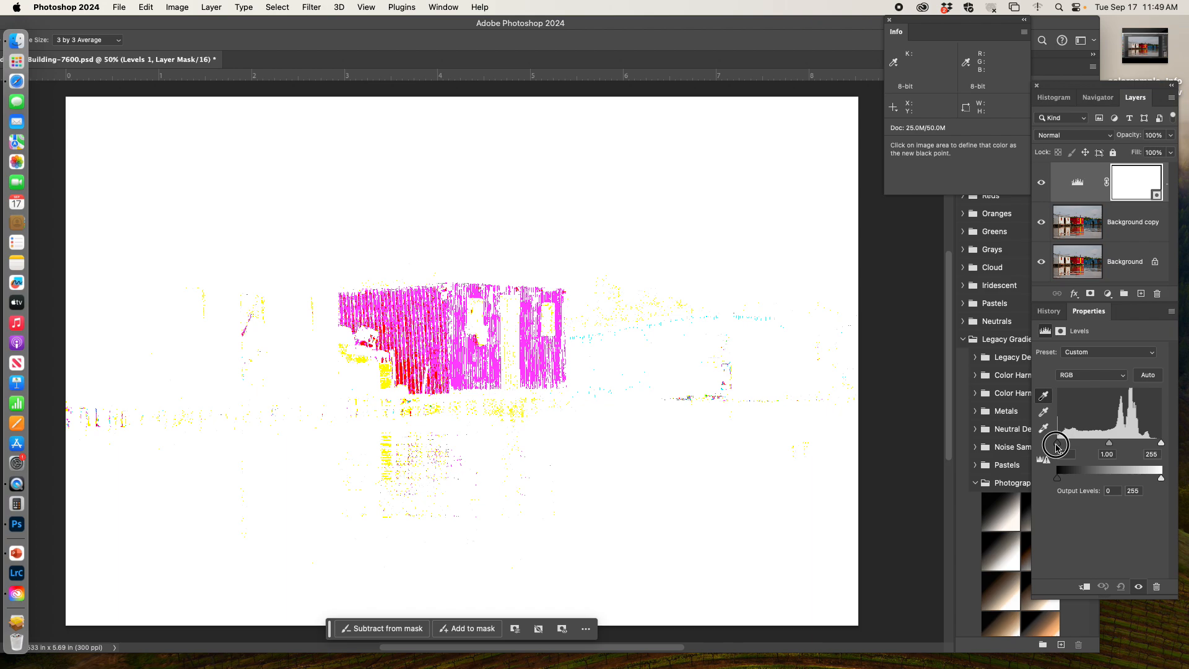
{"action": "left_click_drag", "start_coordinate": [1056, 444], "coordinate": [1060, 447]}
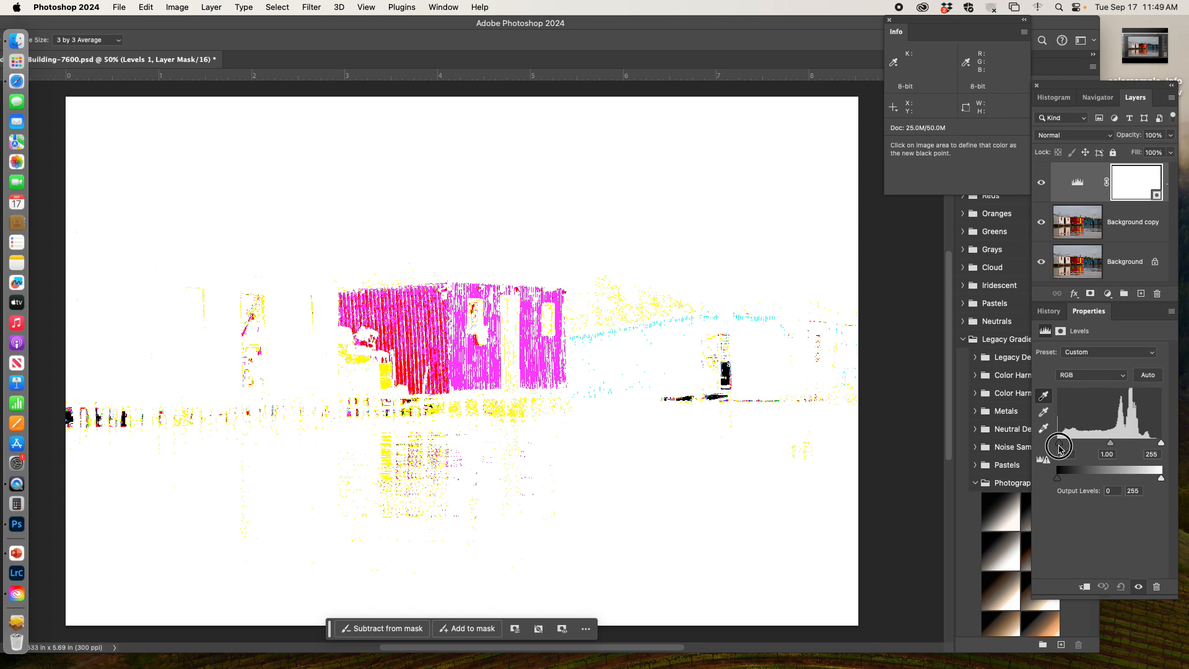
{"action": "left_click_drag", "start_coordinate": [1059, 447], "coordinate": [1057, 447]}
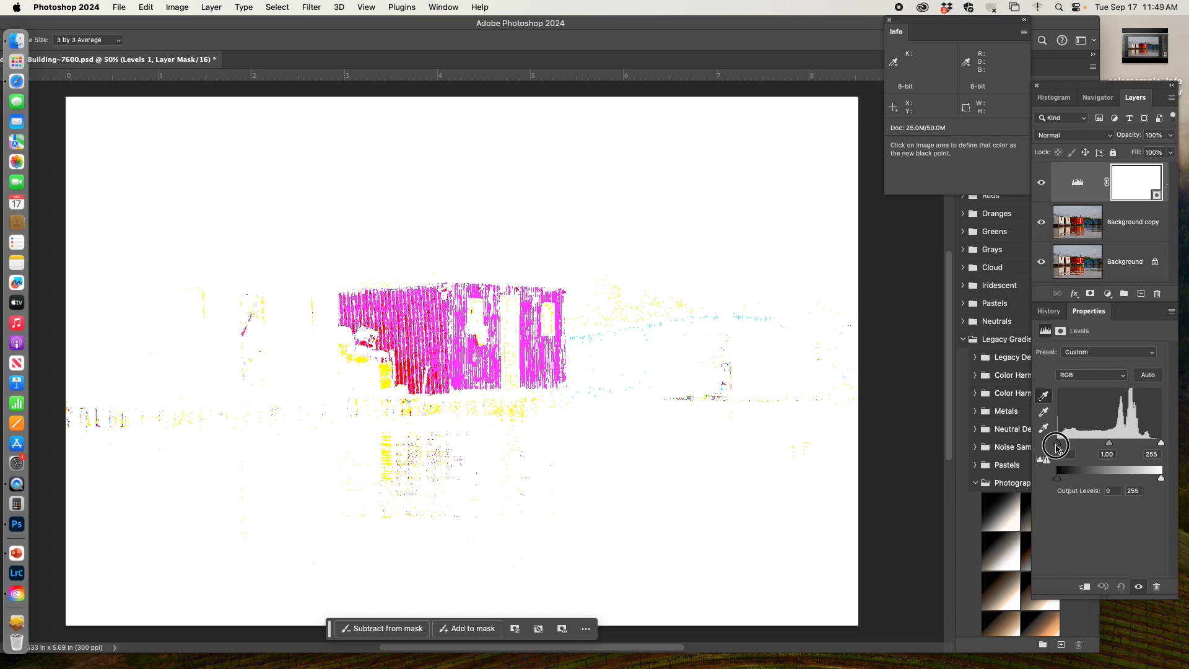
{"action": "left_click_drag", "start_coordinate": [1057, 447], "coordinate": [1057, 448]}
{"action": "left_click_drag", "start_coordinate": [1057, 447], "coordinate": [1059, 447]}
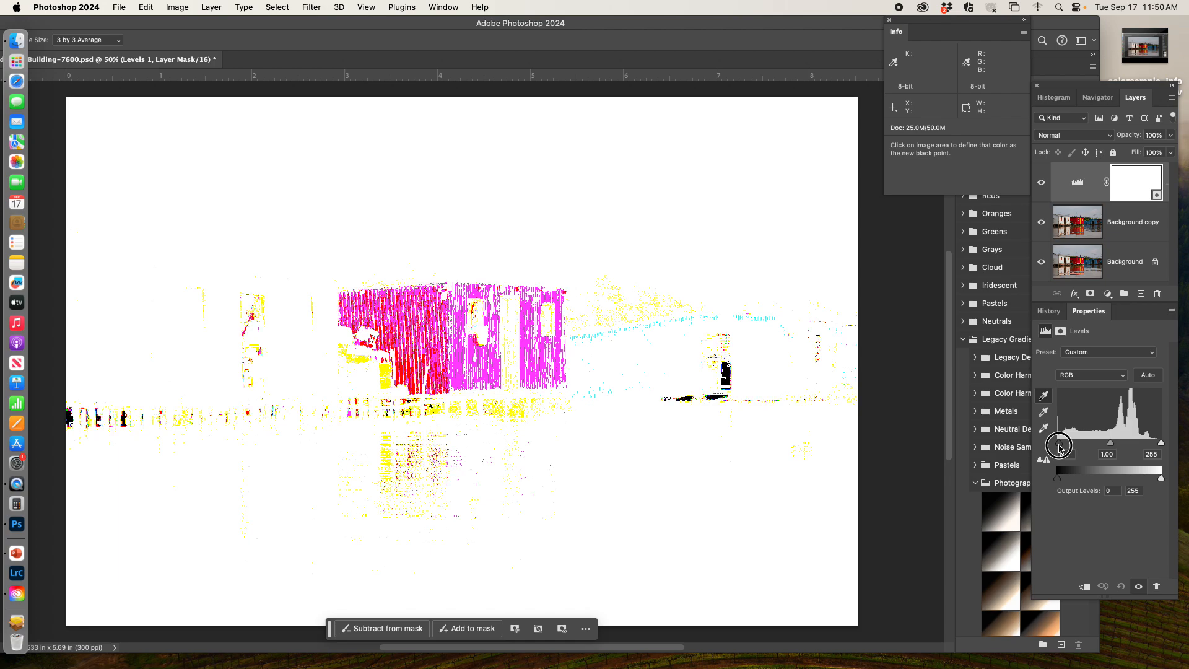
{"action": "left_click_drag", "start_coordinate": [1059, 446], "coordinate": [1058, 446]}
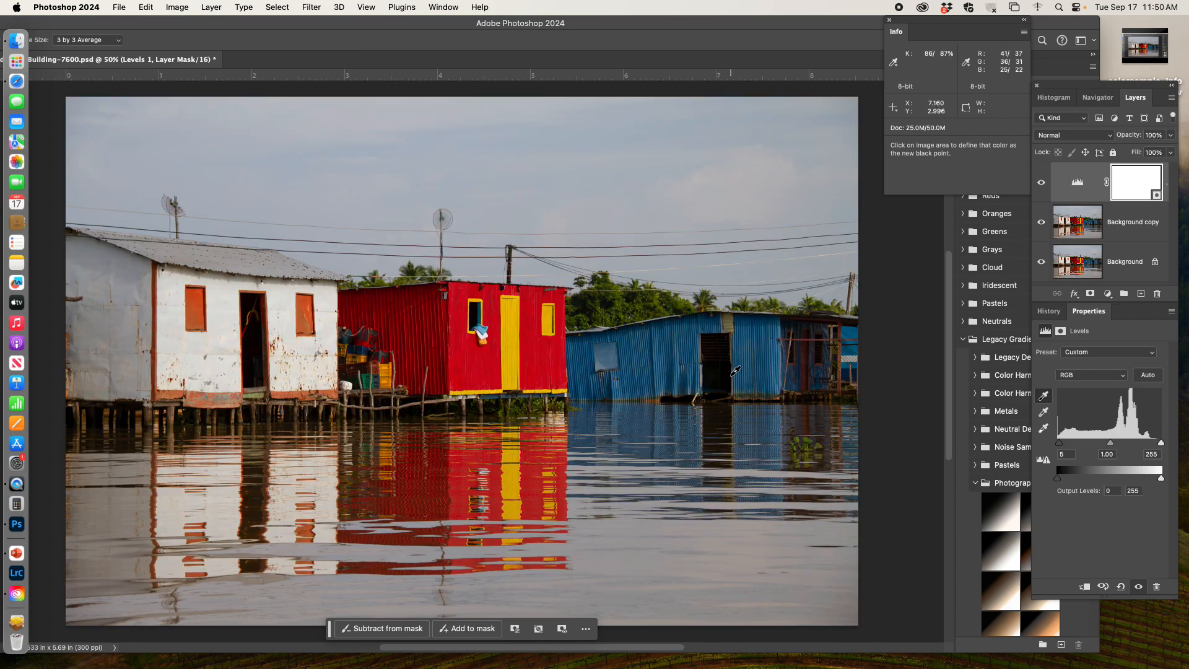
Step: Examine the clipped shadows inside the blue building's dark doorway at 200% using the Levels clipping preview
{"action": "key", "text": "alt"}
{"action": "key", "text": "super+equal"}
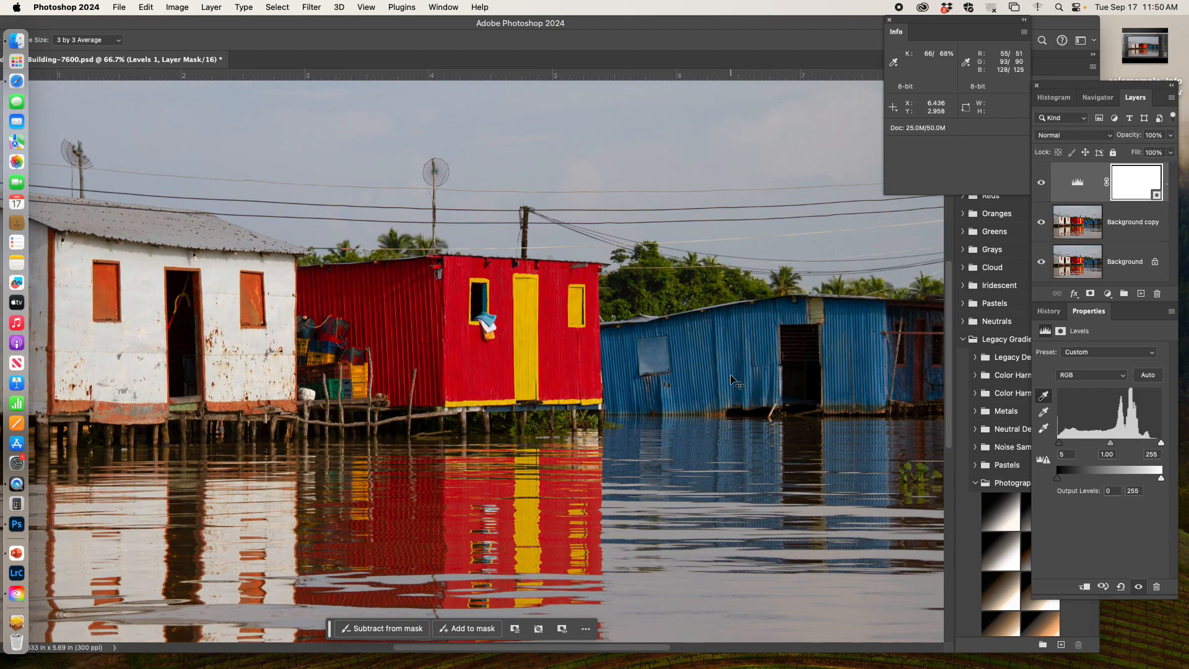
{"action": "key", "text": "super+equal"}
{"action": "key", "text": "super+equal"}
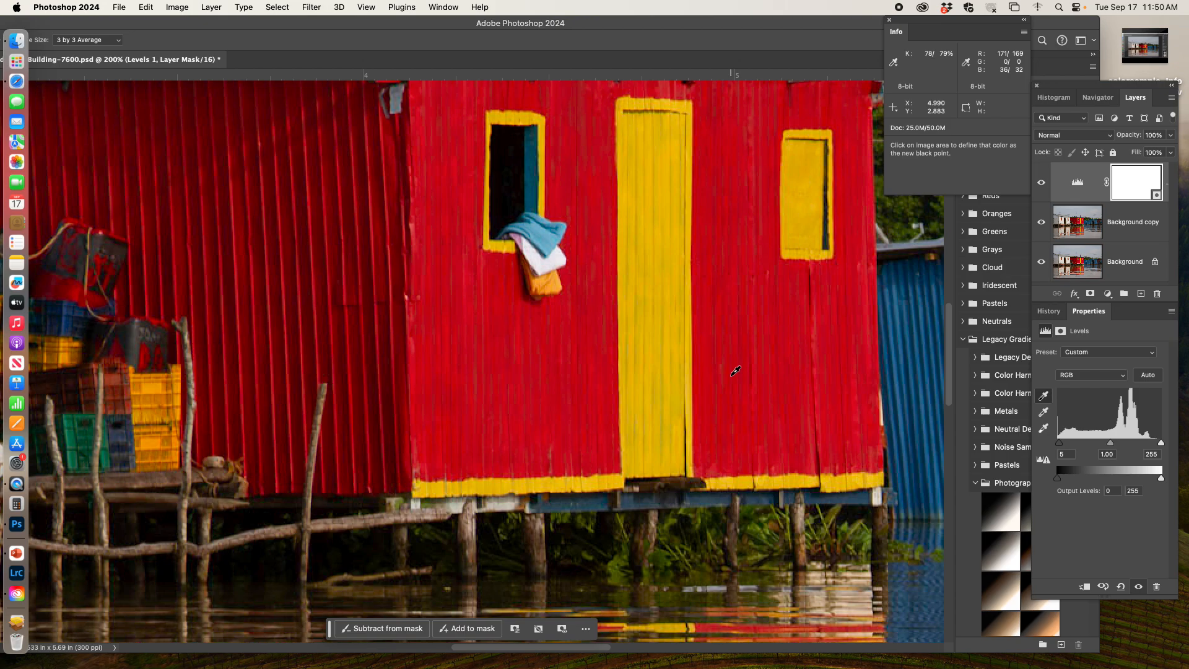
{"action": "key", "text": "space"}
{"action": "key", "text": "space"}
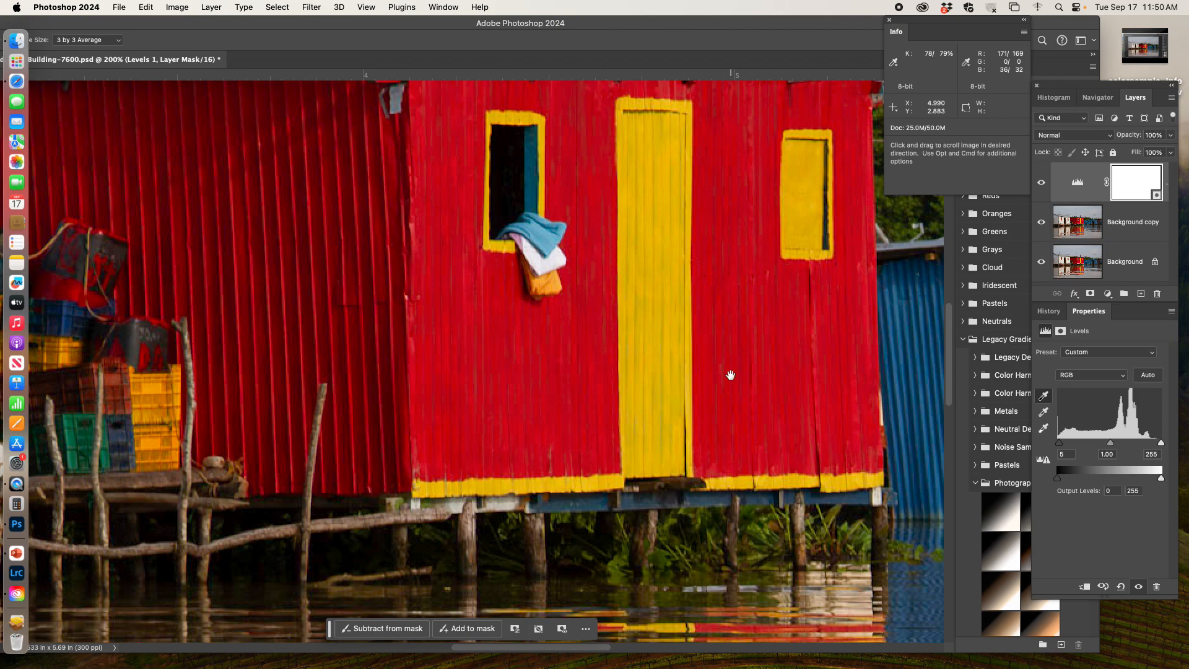
{"action": "left_click_drag", "start_coordinate": [733, 374], "coordinate": [1, 241]}
{"action": "left_click_drag", "start_coordinate": [767, 272], "coordinate": [566, 268]}
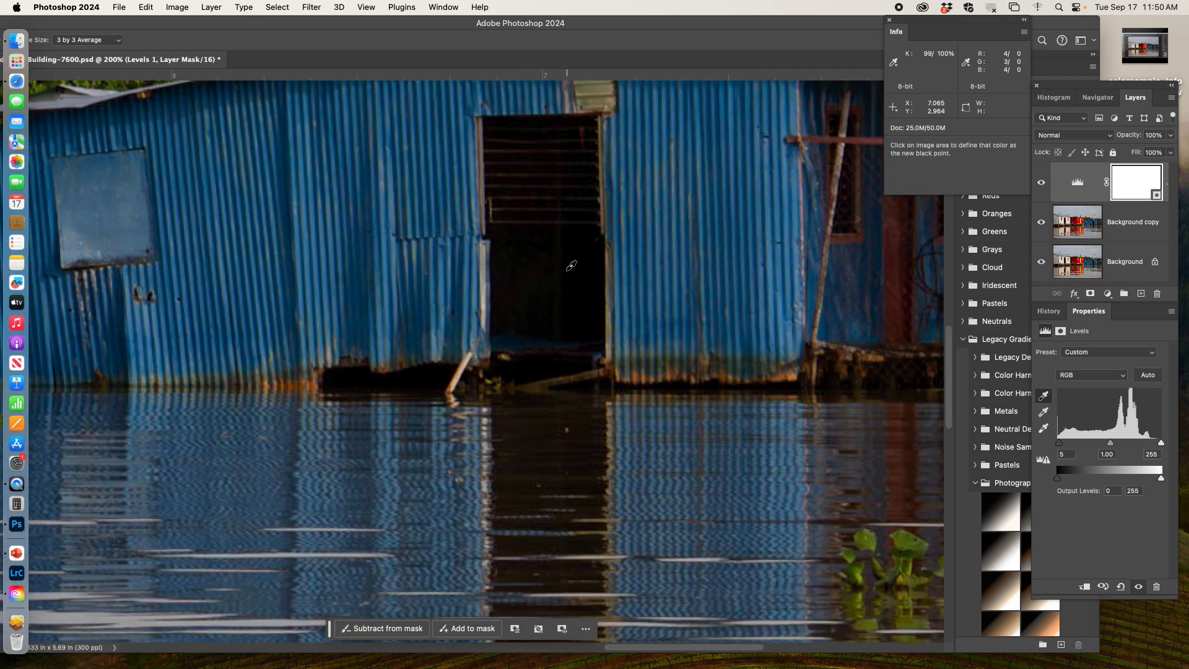
{"action": "key", "text": "alt"}
{"action": "left_click_drag", "start_coordinate": [1060, 444], "coordinate": [1042, 446]}
{"action": "left_click", "coordinate": [1059, 446], "text": "alt"}
{"action": "left_click_drag", "start_coordinate": [1058, 445], "coordinate": [1060, 446]}
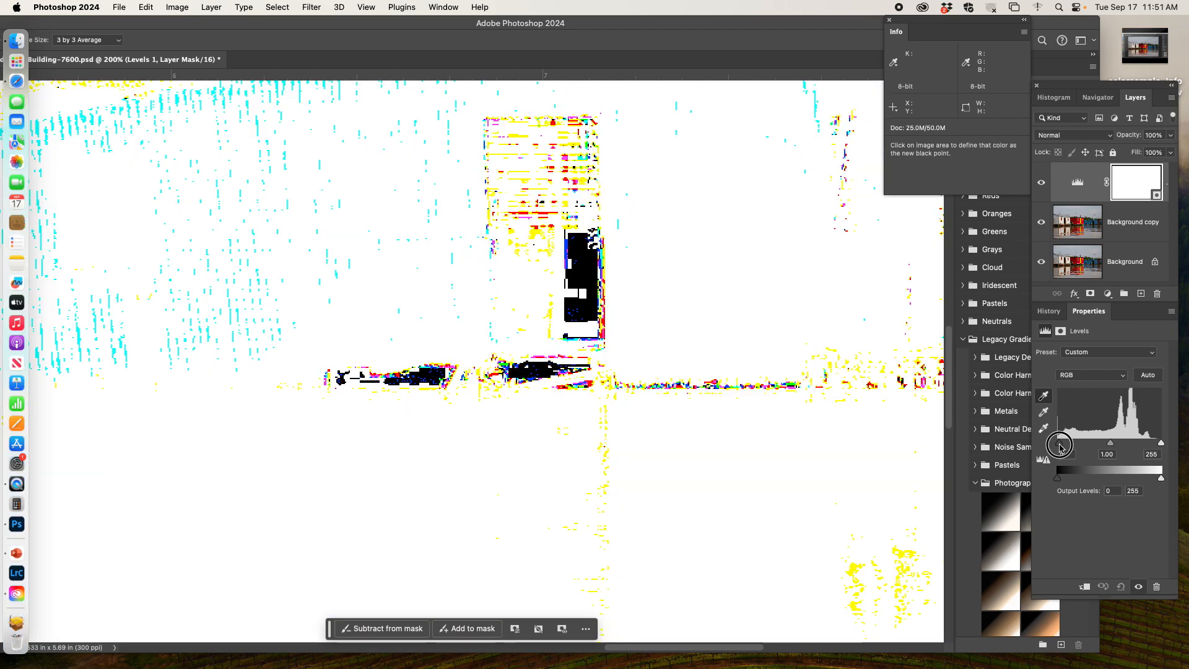
{"action": "left_click_drag", "start_coordinate": [1059, 445], "coordinate": [1060, 446]}
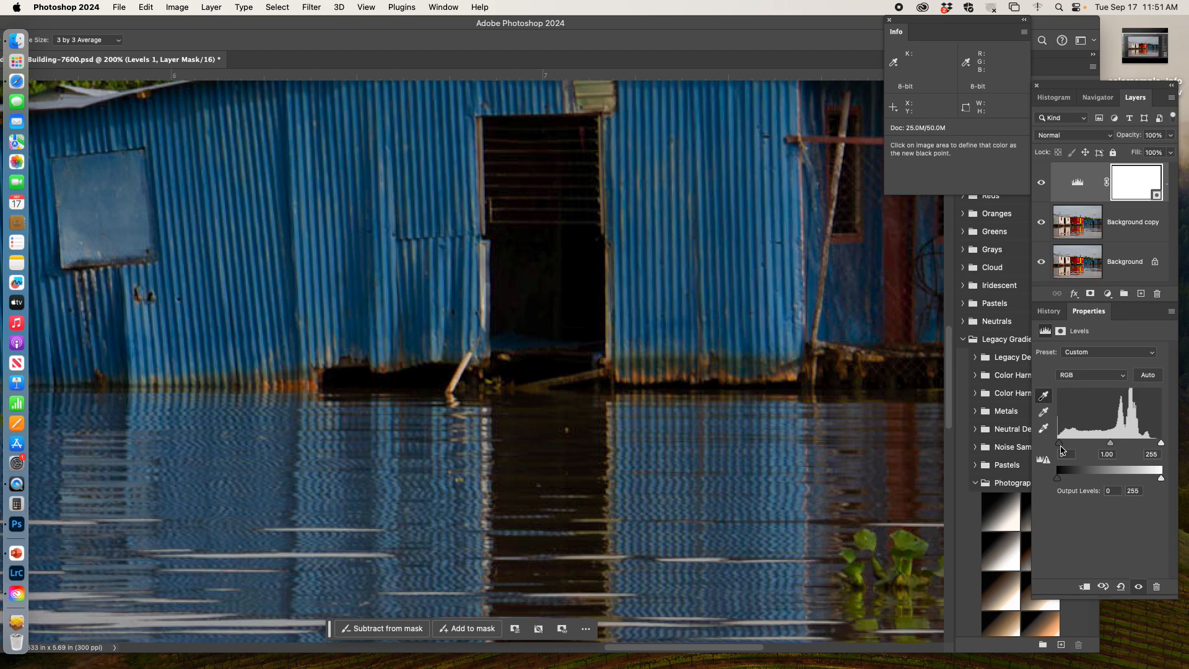
{"action": "key", "text": "alt"}
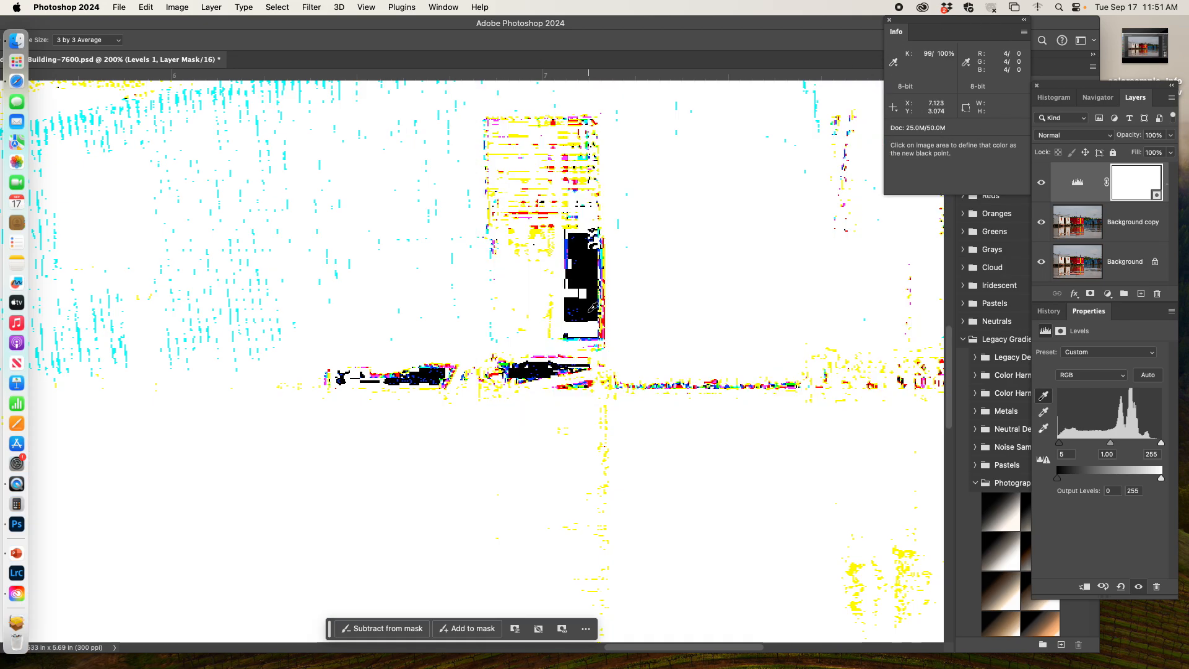
{"action": "key", "text": "alt"}
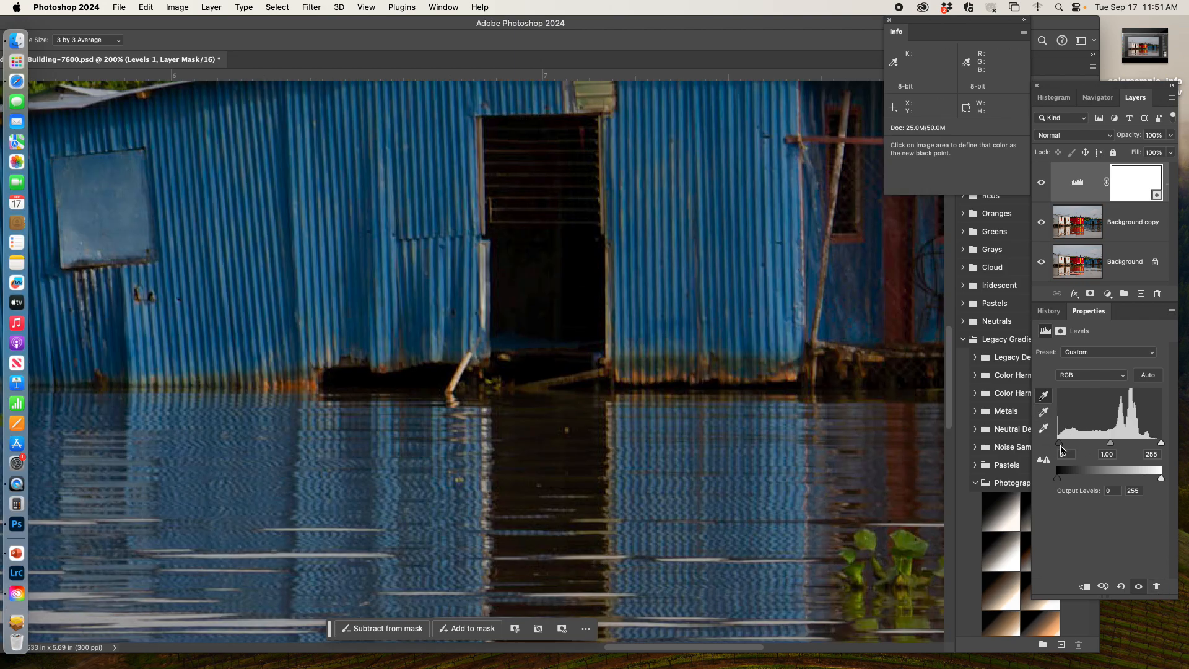
Step: Set the Levels black point by sampling the clipped area inside the blue building's doorway
{"action": "key", "text": "alt"}
{"action": "left_click", "coordinate": [590, 290]}
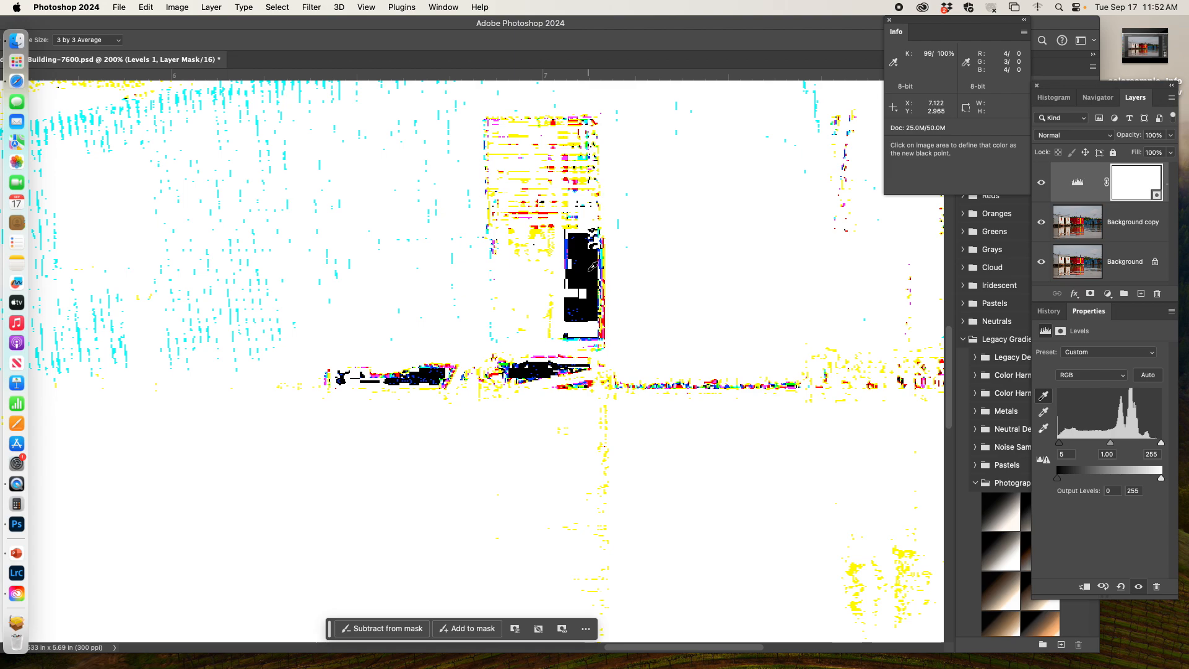
{"action": "left_click", "coordinate": [592, 267]}
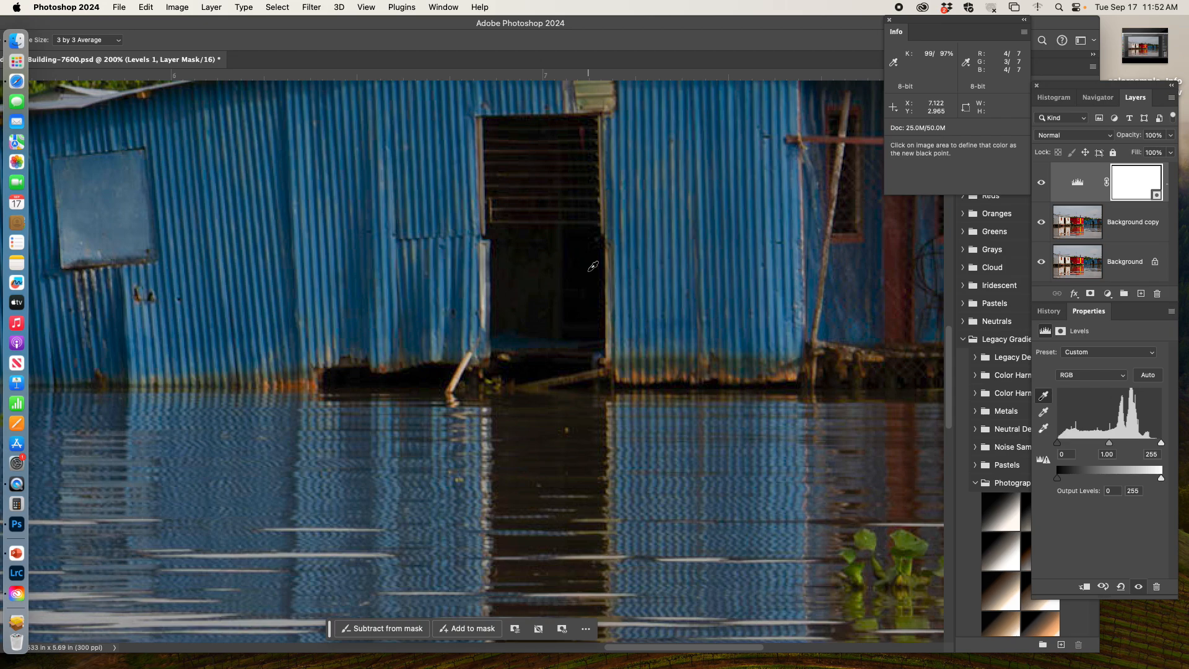
{"action": "key", "text": "super+minus"}
{"action": "key", "text": "super+minus"}
{"action": "key", "text": "super+minus"}
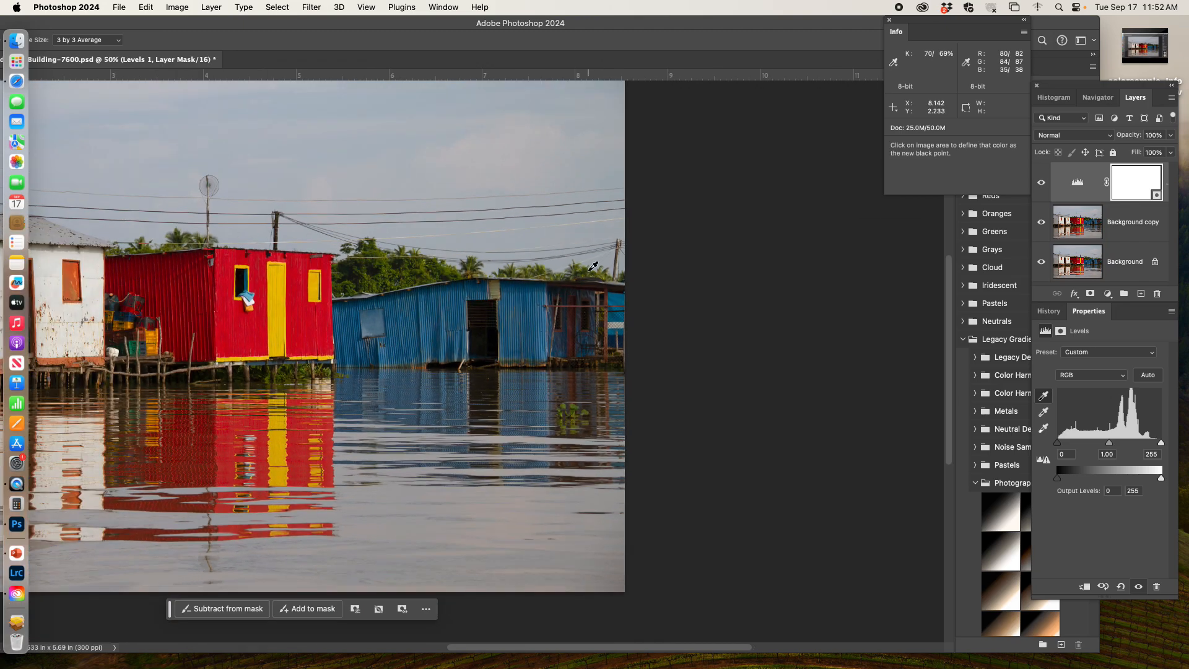
{"action": "key", "text": "space"}
{"action": "left_click_drag", "start_coordinate": [426, 296], "coordinate": [683, 326]}
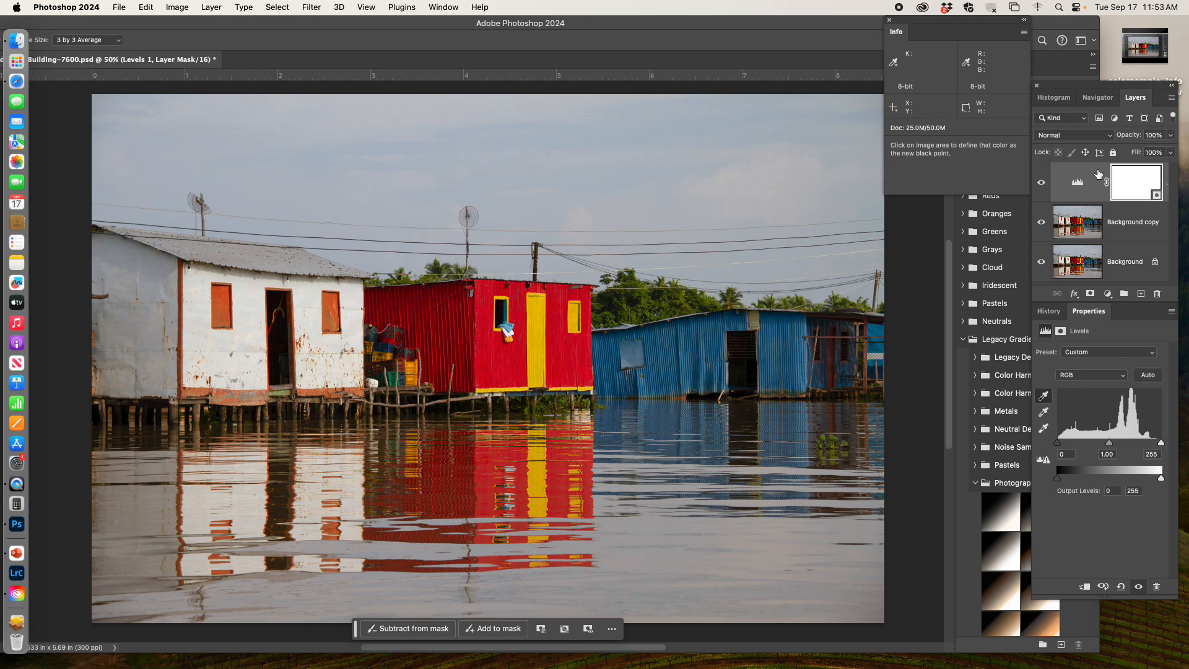
Step: Compare the image before and after the black point correction by toggling the Levels layer's visibility, leaving the layer visible
{"action": "left_click", "coordinate": [1041, 185]}
{"action": "left_click", "coordinate": [1041, 185]}
{"action": "left_click", "coordinate": [1041, 185]}
{"action": "left_click", "coordinate": [1041, 185]}
{"action": "left_click", "coordinate": [1041, 185]}
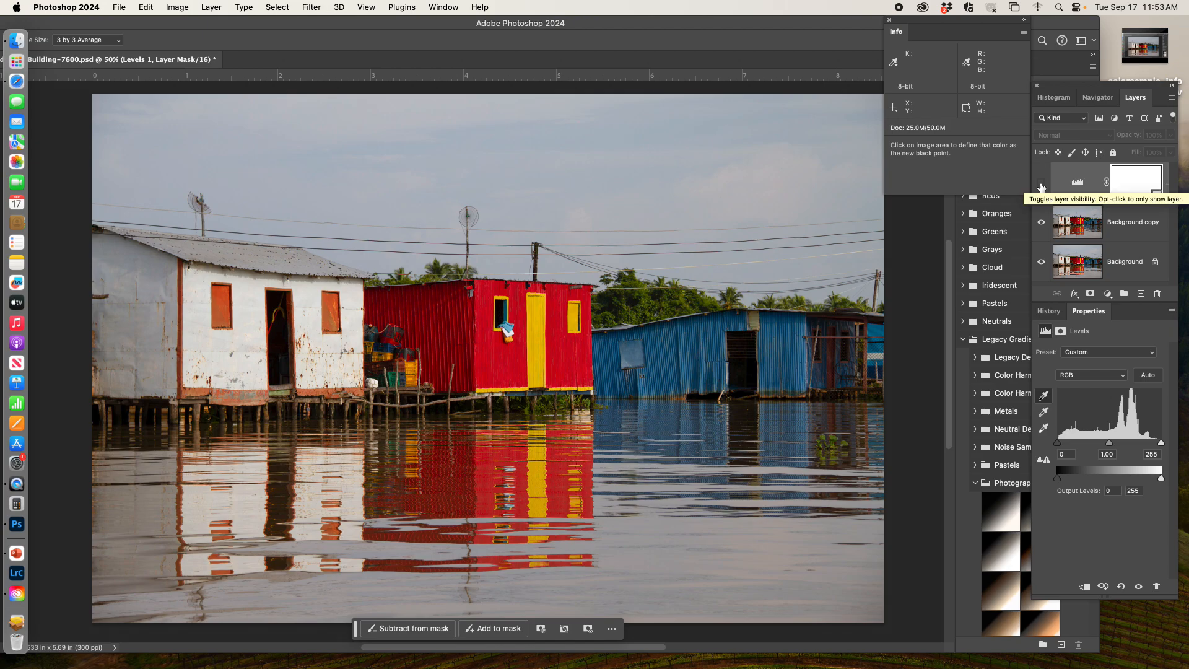
{"action": "left_click", "coordinate": [1040, 185]}
{"action": "left_click", "coordinate": [1040, 186]}
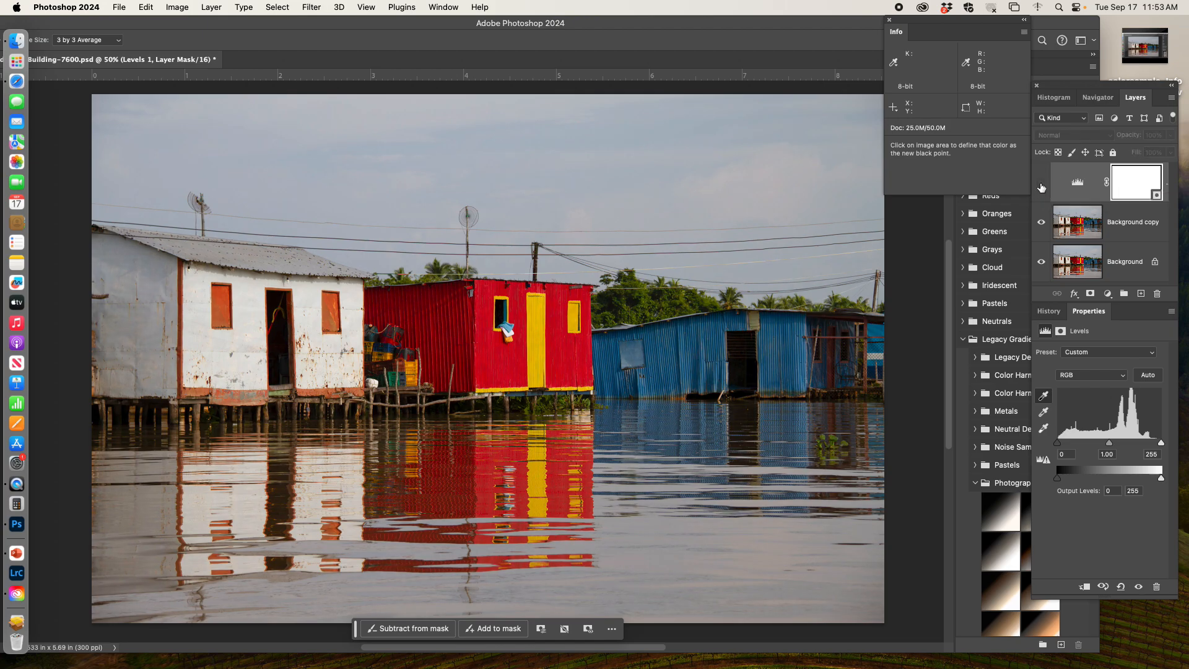
{"action": "left_click", "coordinate": [1041, 186]}
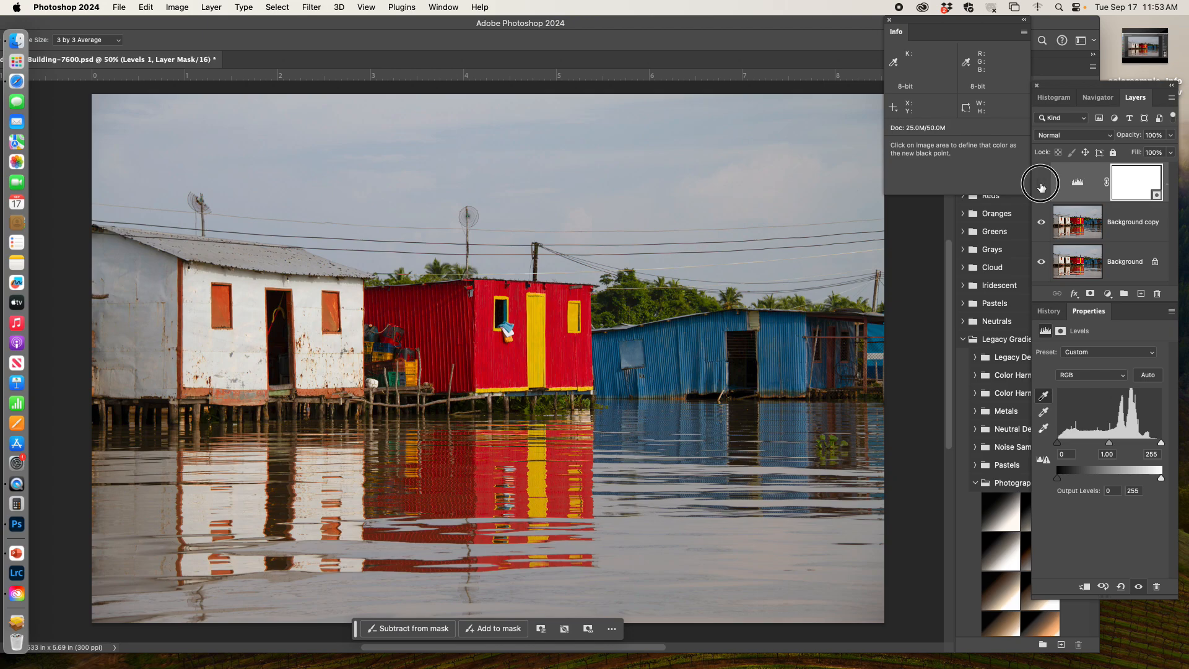
{"action": "left_click", "coordinate": [1041, 186]}
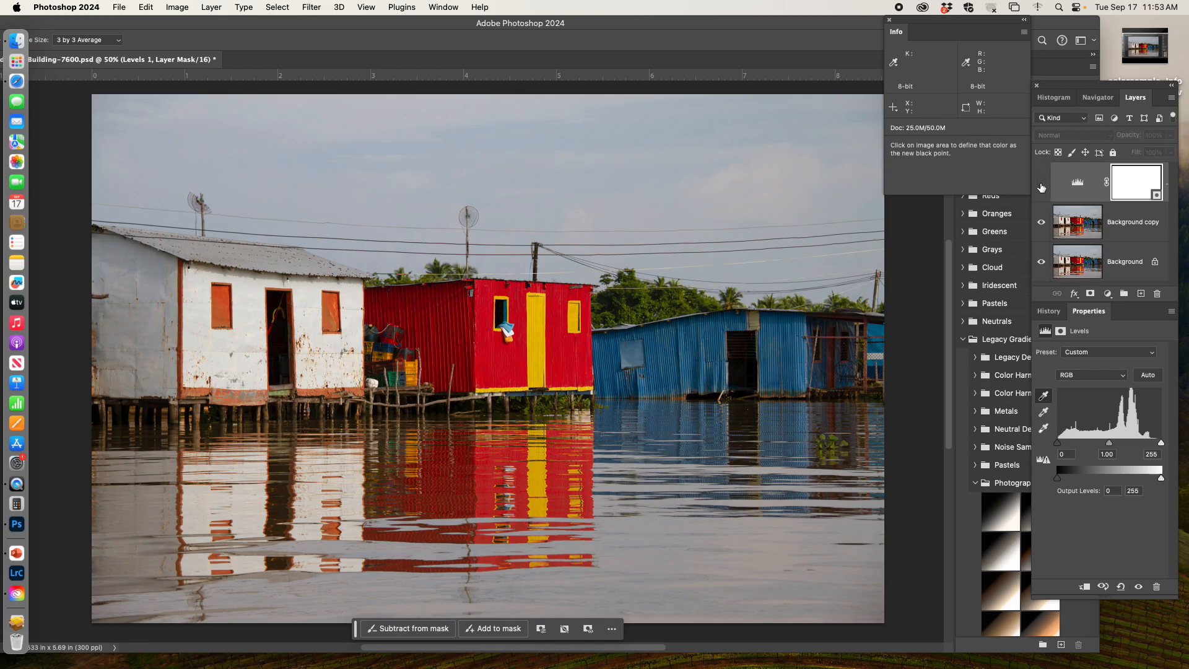
{"action": "left_click", "coordinate": [1041, 186]}
{"action": "left_click", "coordinate": [1040, 185]}
{"action": "key", "text": "super+comma"}
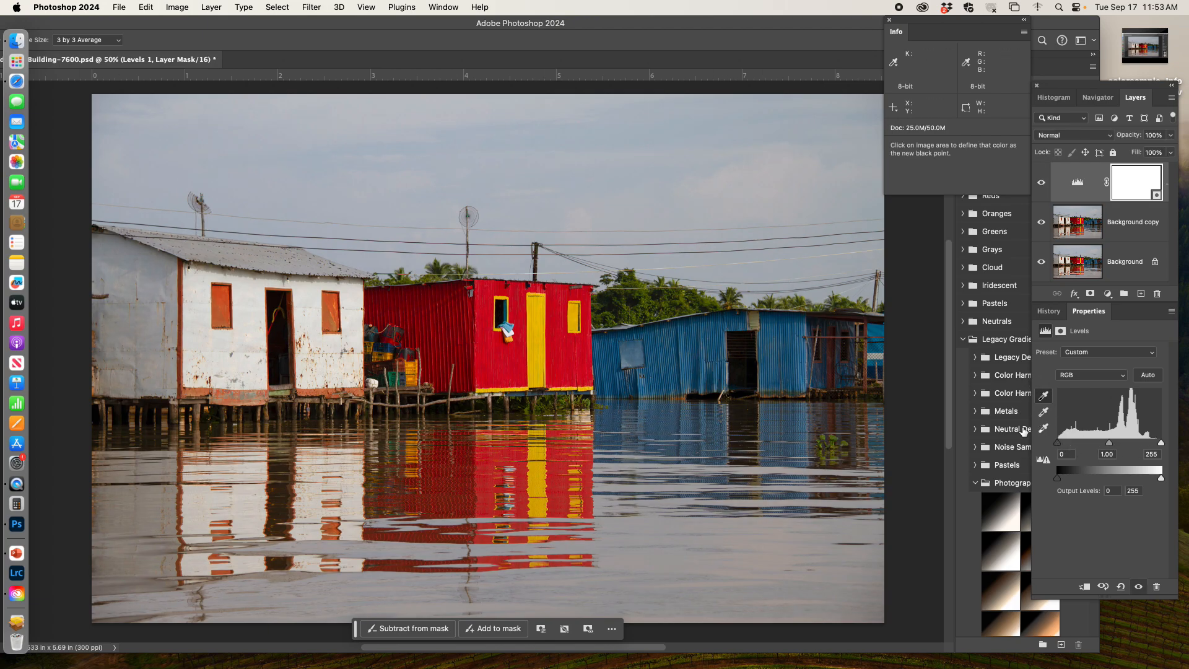
Step: Raise the Levels black input to 8 with the clipping preview to locate the darkest spot in the blue building's doorway at 300%
{"action": "key", "text": "super+plus"}
{"action": "key", "text": "super+plus"}
{"action": "key", "text": "super+plus"}
{"action": "key", "text": "super+plus"}
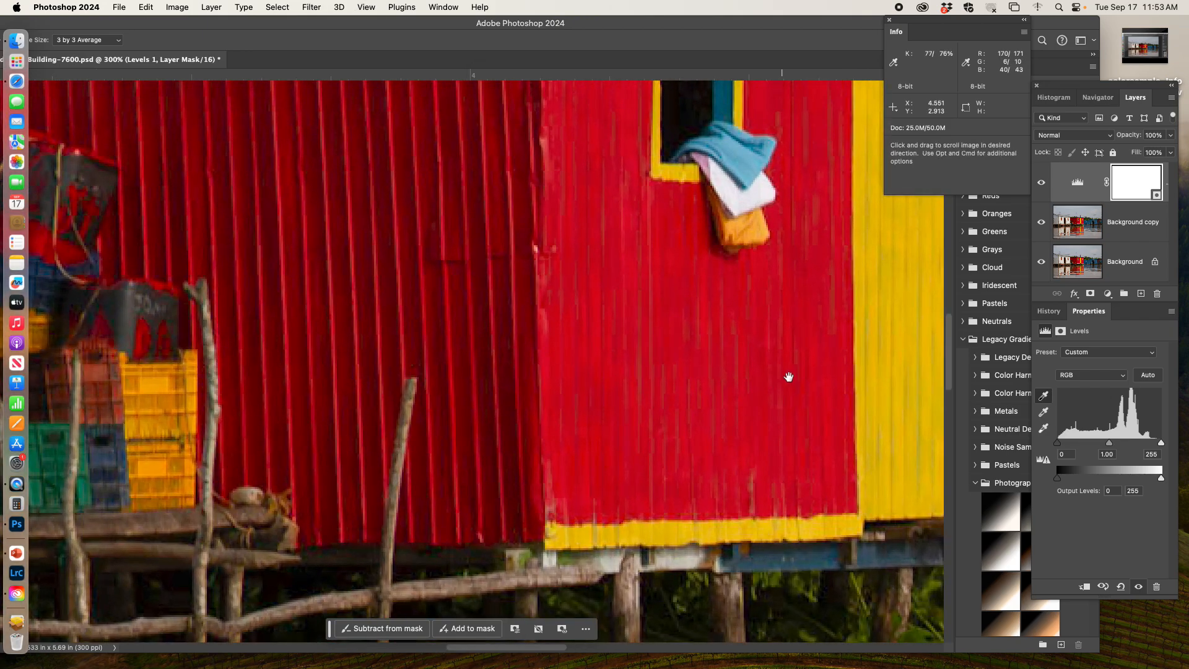
{"action": "left_click_drag", "start_coordinate": [789, 377], "coordinate": [1, 296]}
{"action": "left_click_drag", "start_coordinate": [878, 300], "coordinate": [83, 265]}
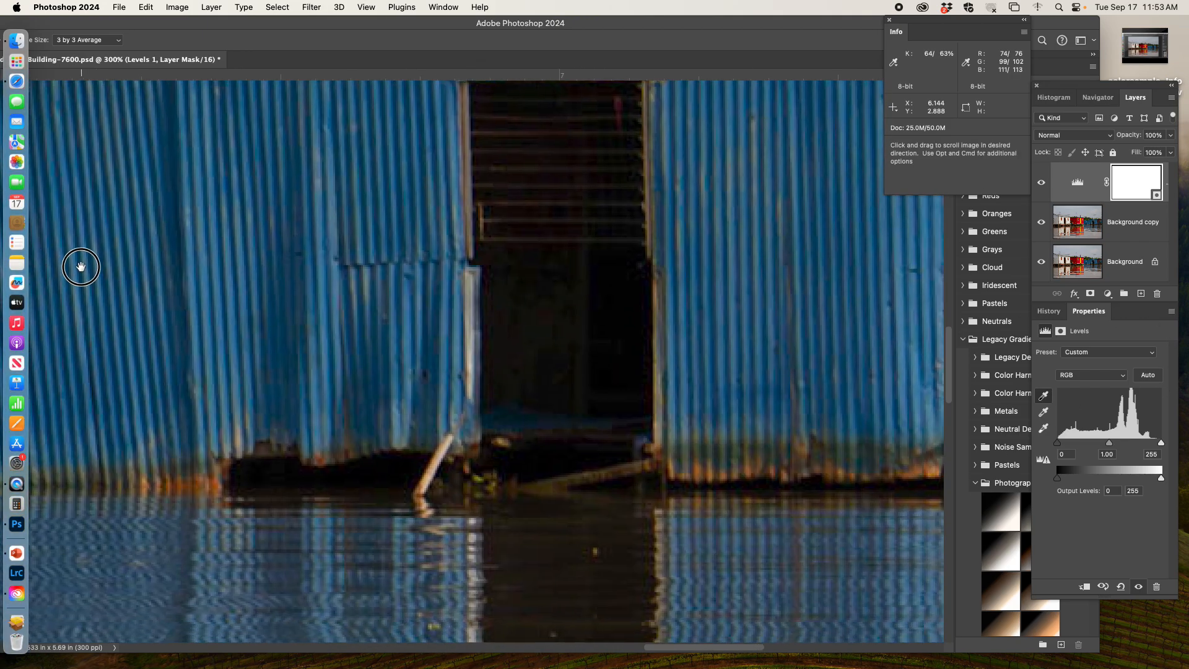
{"action": "key", "text": "alt"}
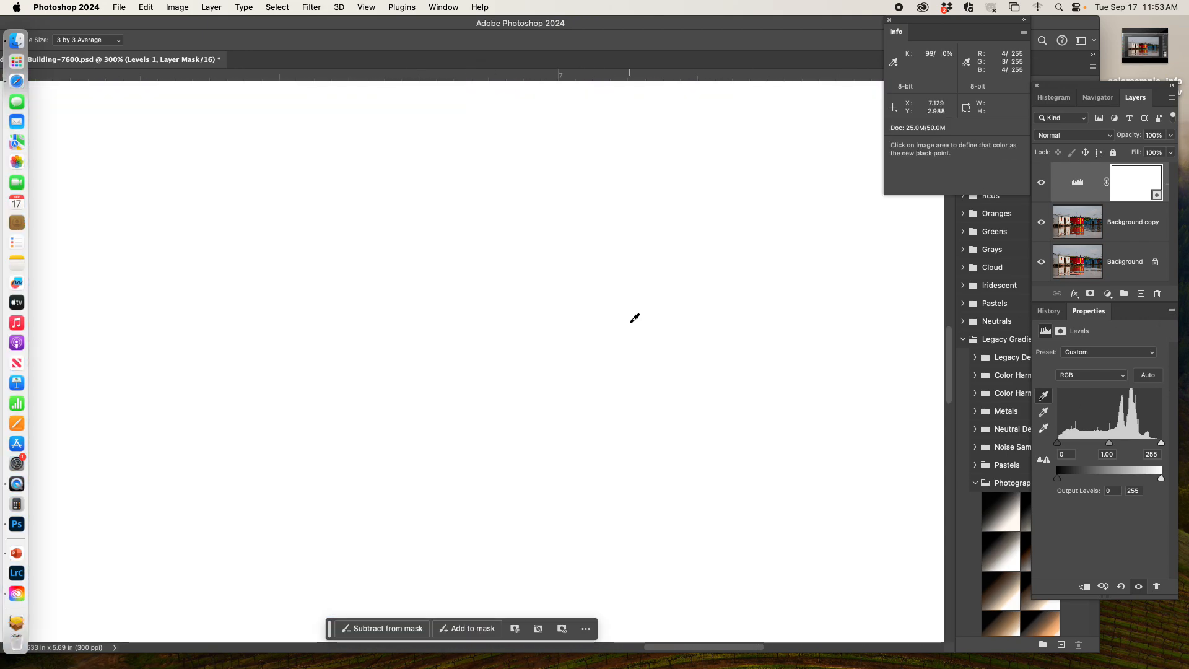
{"action": "left_click_drag", "start_coordinate": [1059, 444], "coordinate": [1061, 447]}
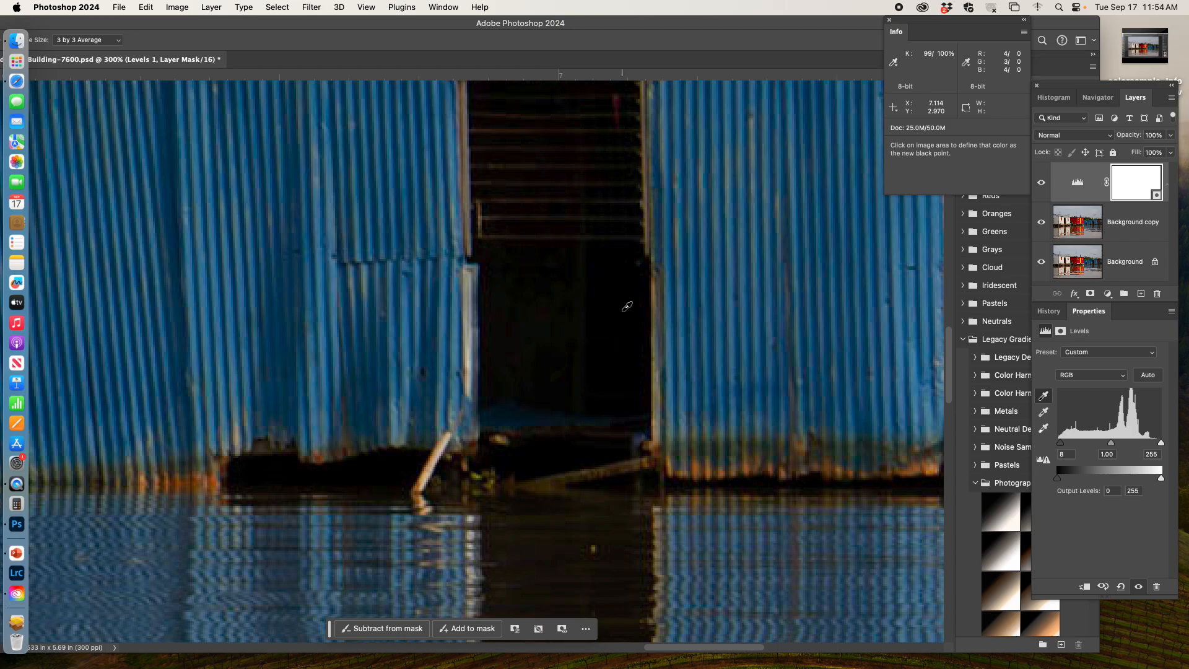
Step: Define the new black point from the darkest spot in the blue building's doorway and return to the 50% full-image view
{"action": "left_click", "coordinate": [627, 306]}
{"action": "key", "text": "super+minus"}
{"action": "key", "text": "super+minus"}
{"action": "key", "text": "super+minus"}
{"action": "key", "text": "super+minus"}
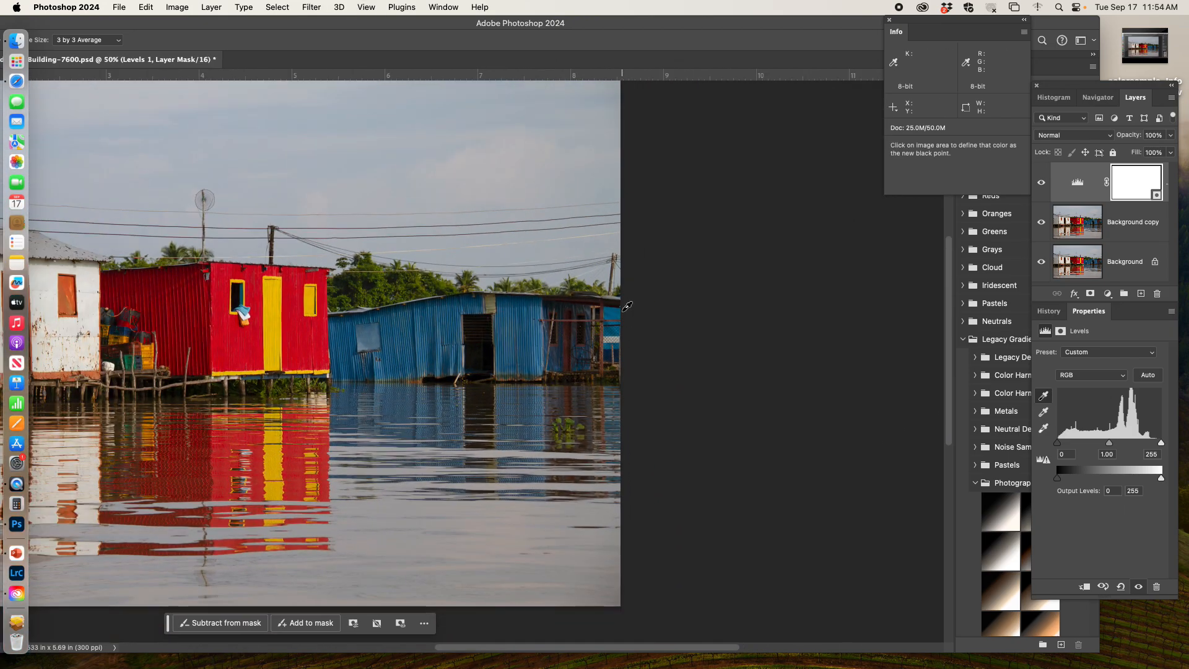
{"action": "key", "text": "space"}
{"action": "left_click_drag", "start_coordinate": [340, 288], "coordinate": [605, 298]}
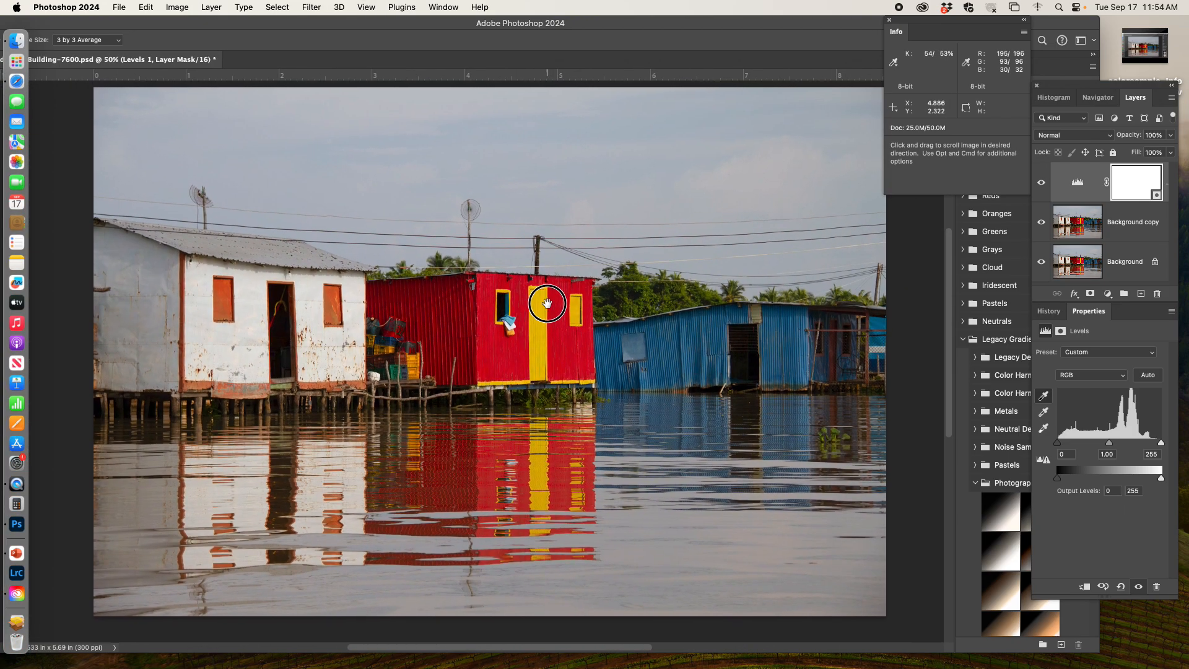
Step: Compare the image with and without the Levels 1 black point correction, leaving the adjustment layer hidden
{"action": "left_click", "coordinate": [1042, 179]}
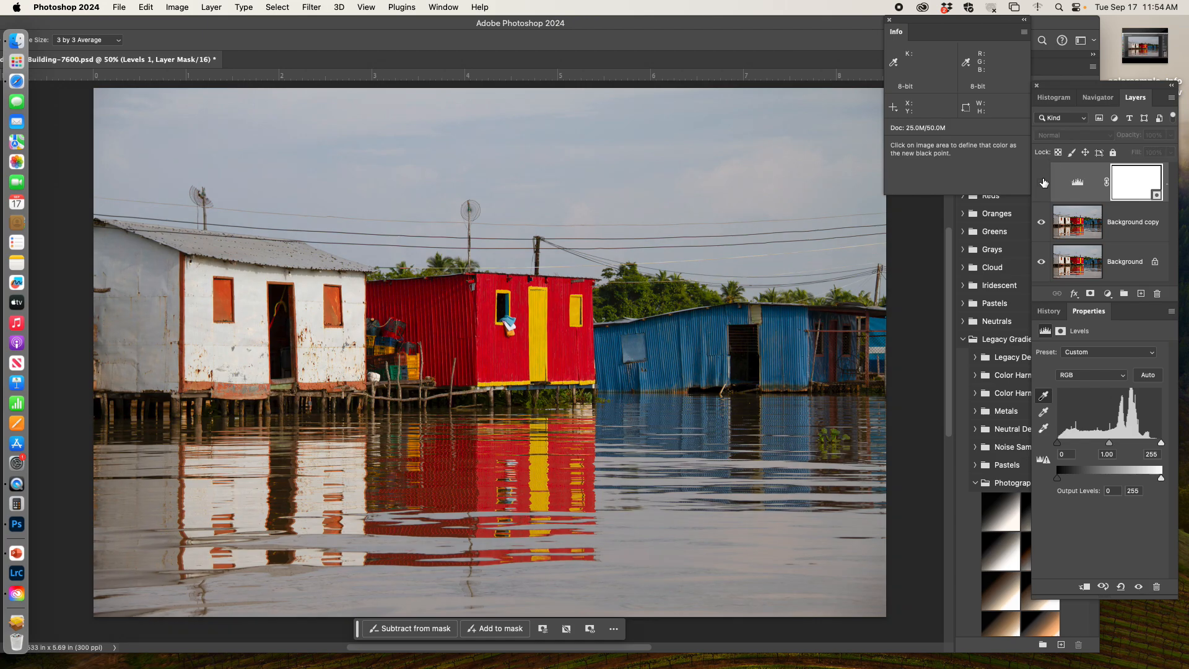
{"action": "left_click", "coordinate": [1041, 179]}
{"action": "left_click", "coordinate": [1041, 183]}
{"action": "left_click", "coordinate": [1041, 183]}
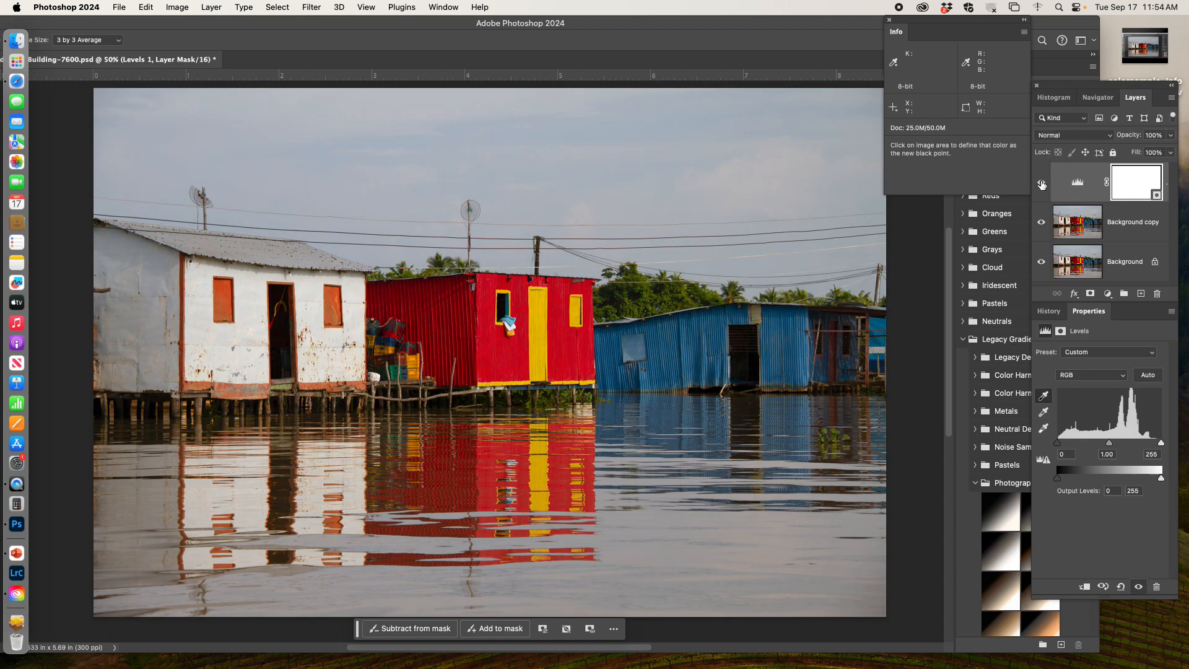
{"action": "left_click", "coordinate": [1041, 183]}
{"action": "left_click", "coordinate": [1040, 184]}
{"action": "left_click", "coordinate": [1041, 184]}
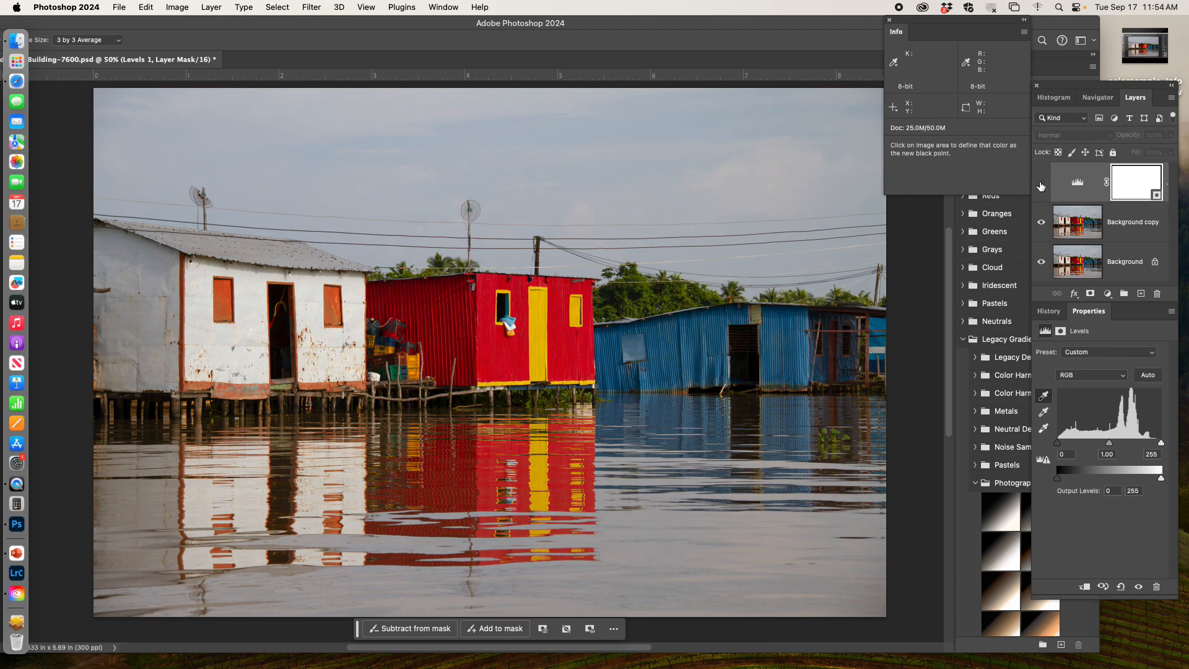
{"action": "left_click", "coordinate": [1041, 184]}
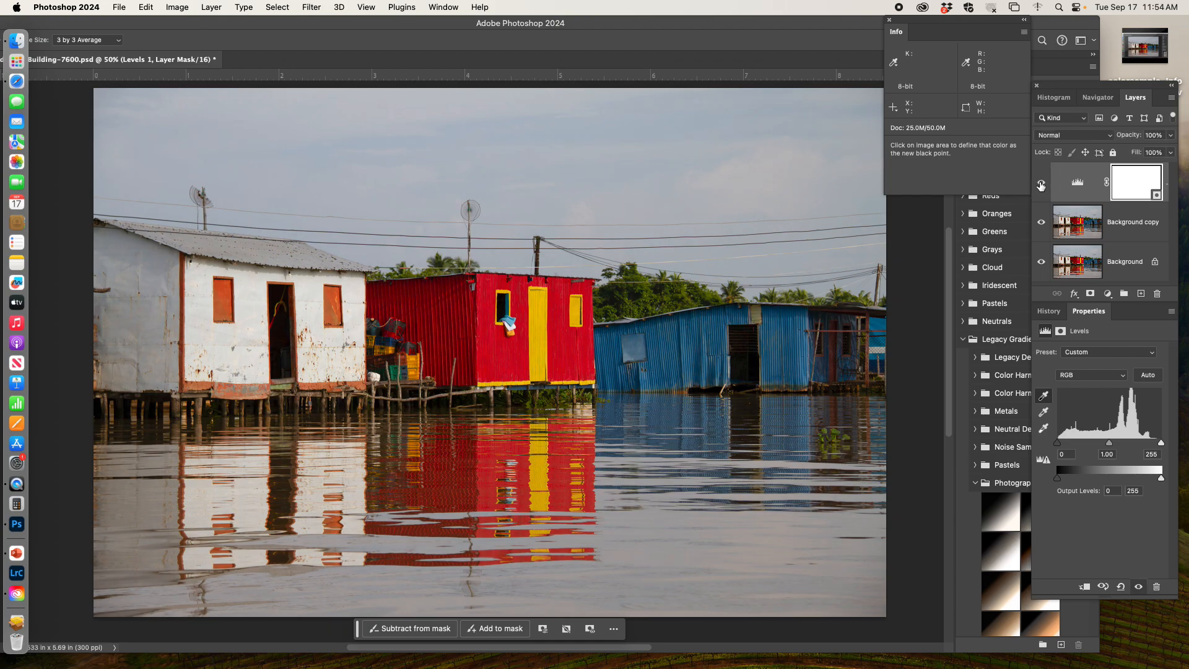
{"action": "left_click", "coordinate": [1041, 184]}
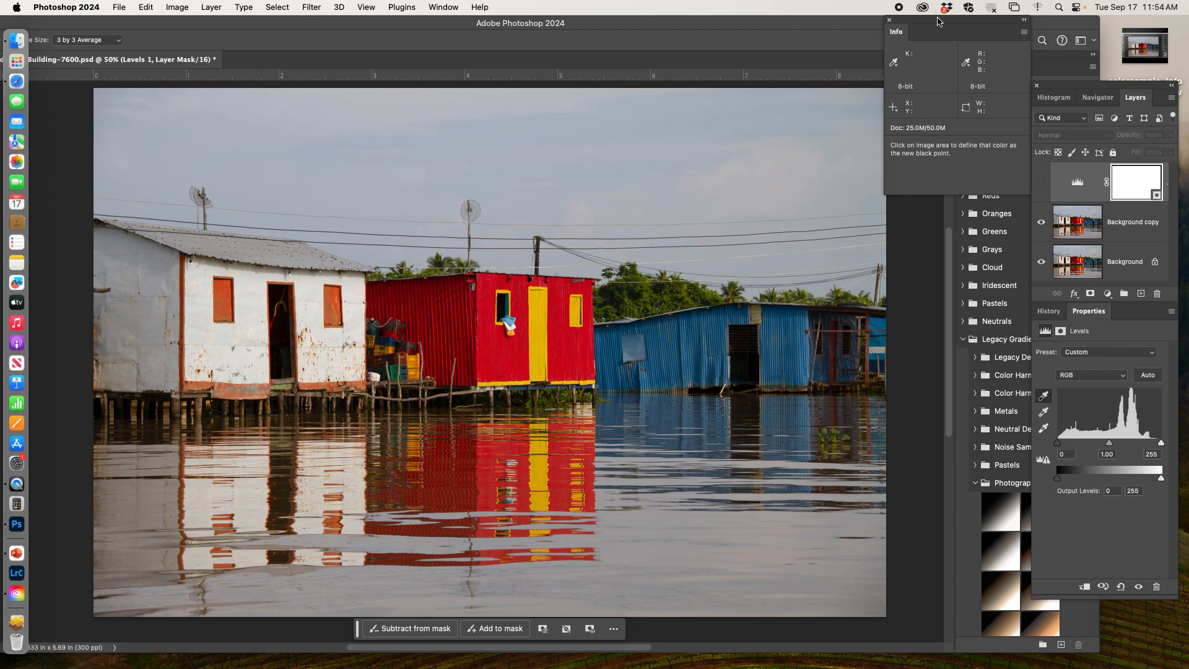
Step: Make room to read the layer names, rename the Levels 1 adjustment layer to blk and make it visible
{"action": "left_click_drag", "start_coordinate": [844, 25], "coordinate": [833, 25]}
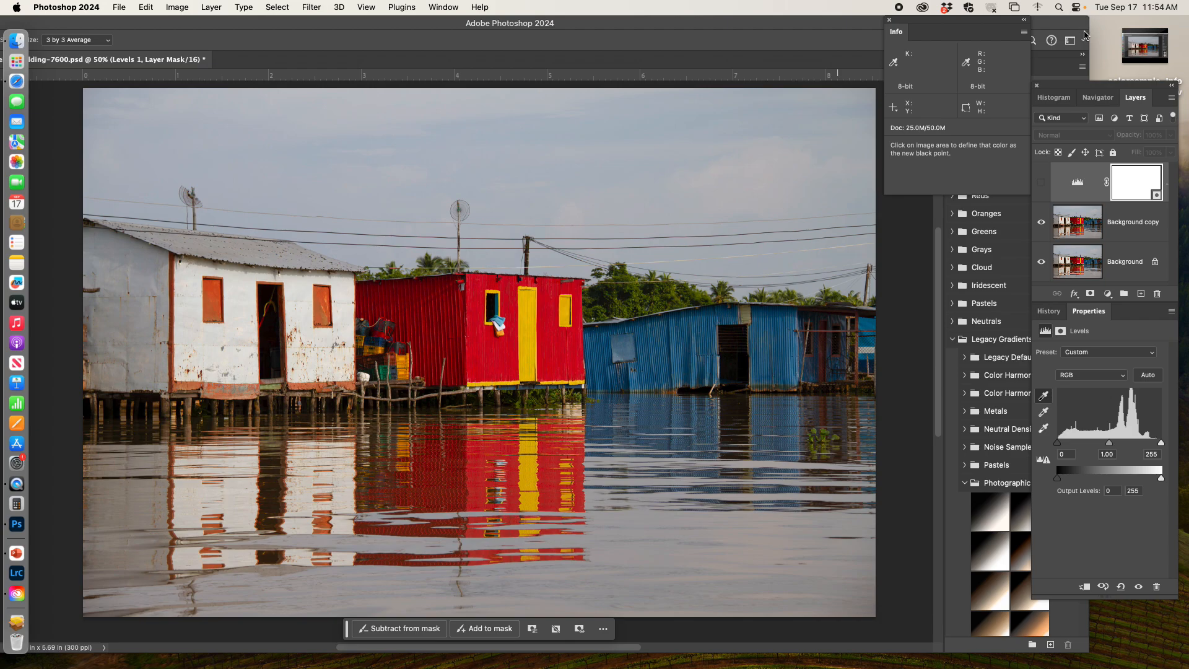
{"action": "left_click_drag", "start_coordinate": [1031, 172], "coordinate": [913, 173]}
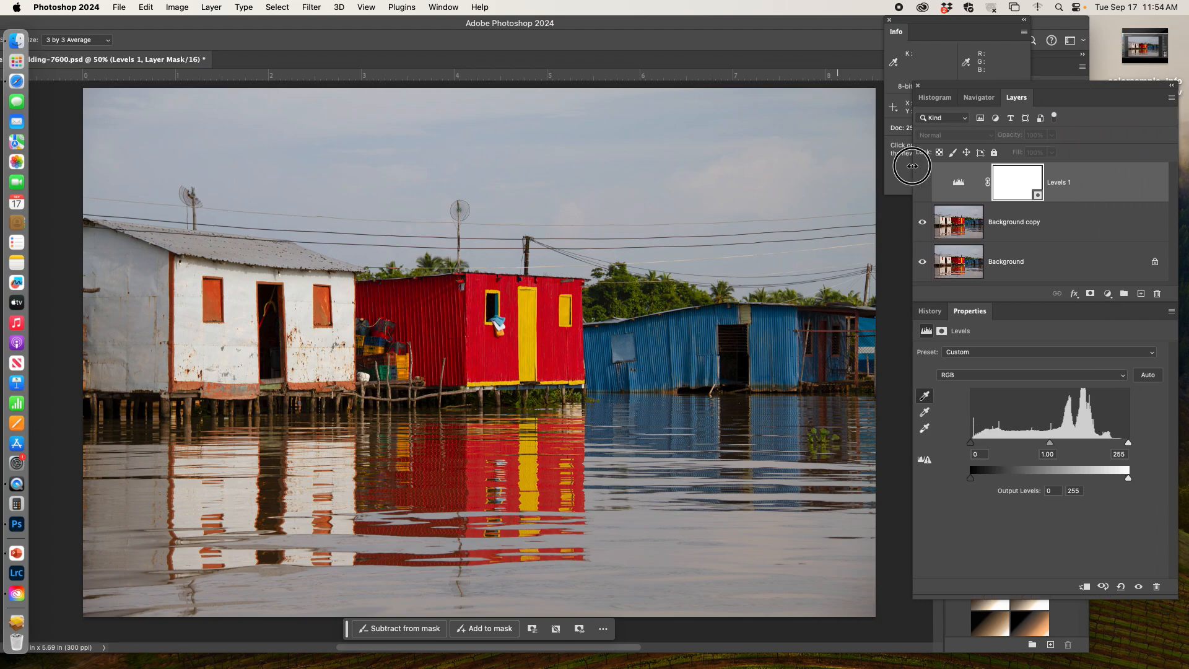
{"action": "left_click", "coordinate": [1063, 185]}
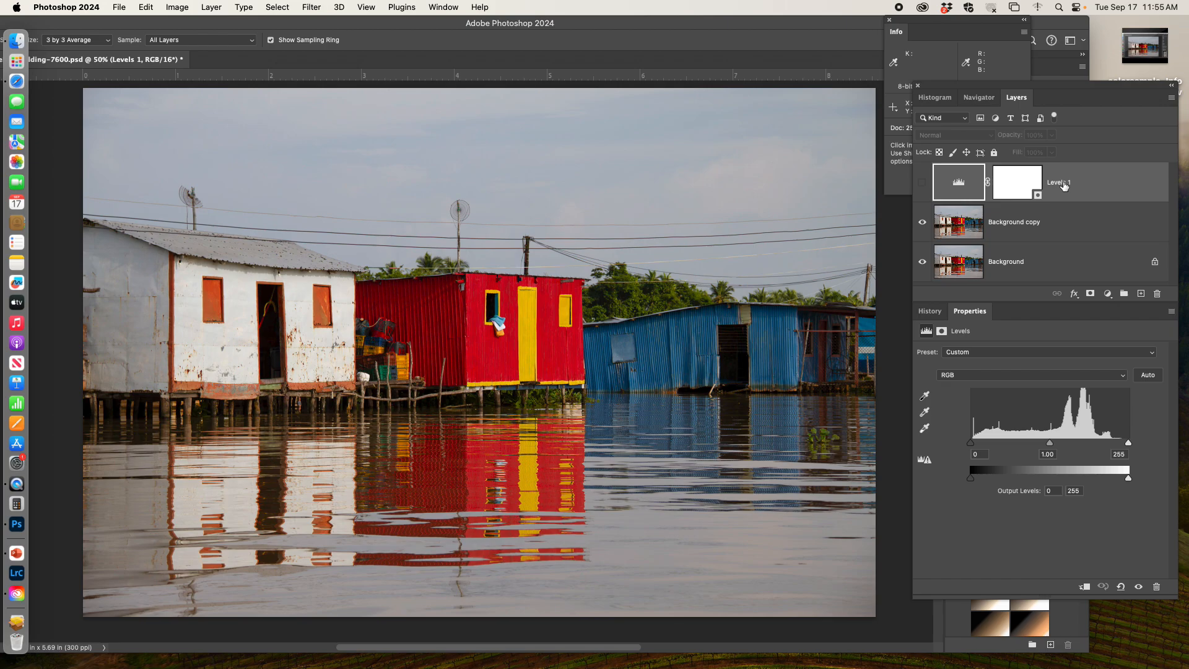
{"action": "double_click", "coordinate": [1062, 183]}
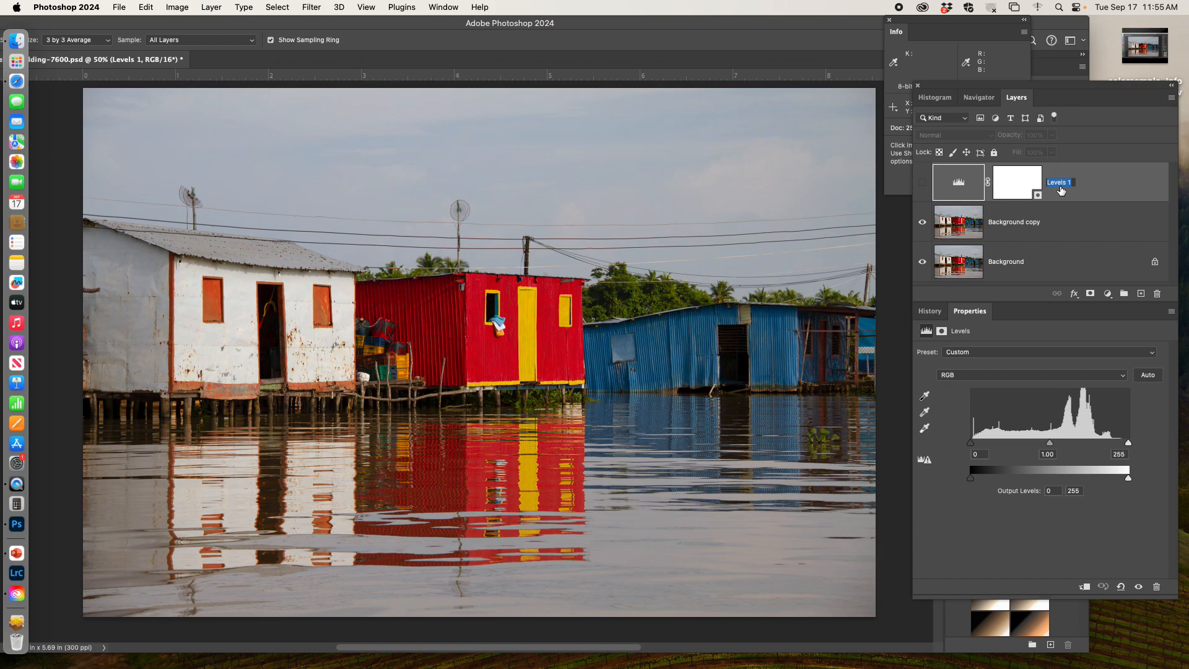
{"action": "type", "text": "blk"}
{"action": "key", "text": "Return"}
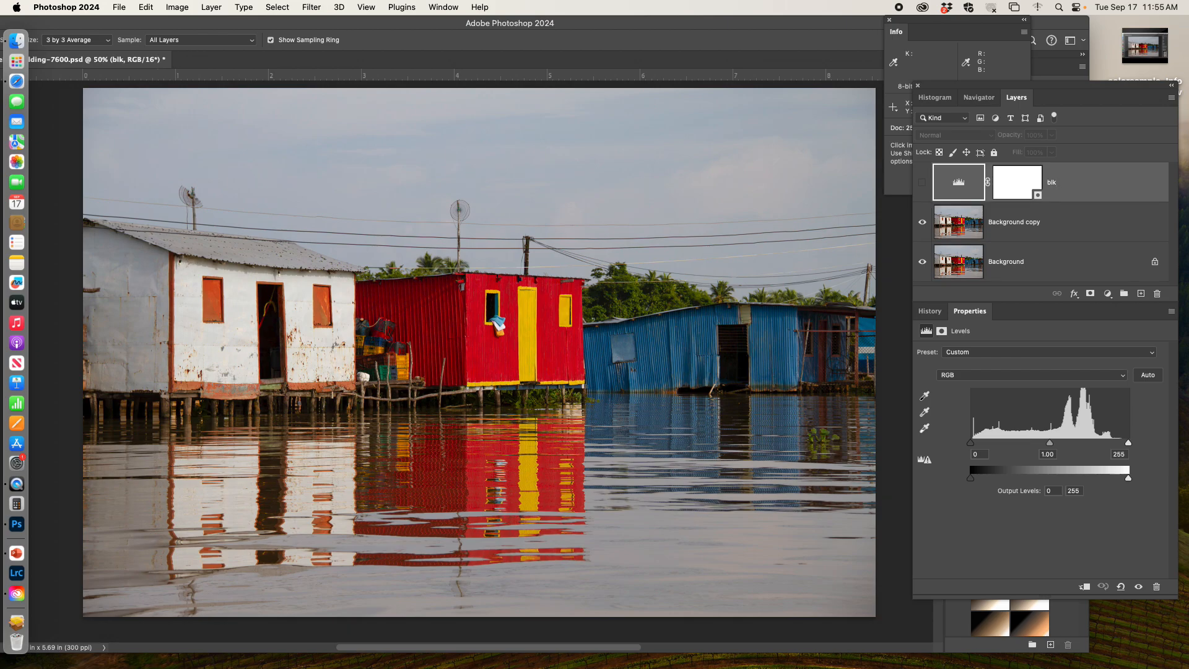
{"action": "left_click", "coordinate": [922, 182]}
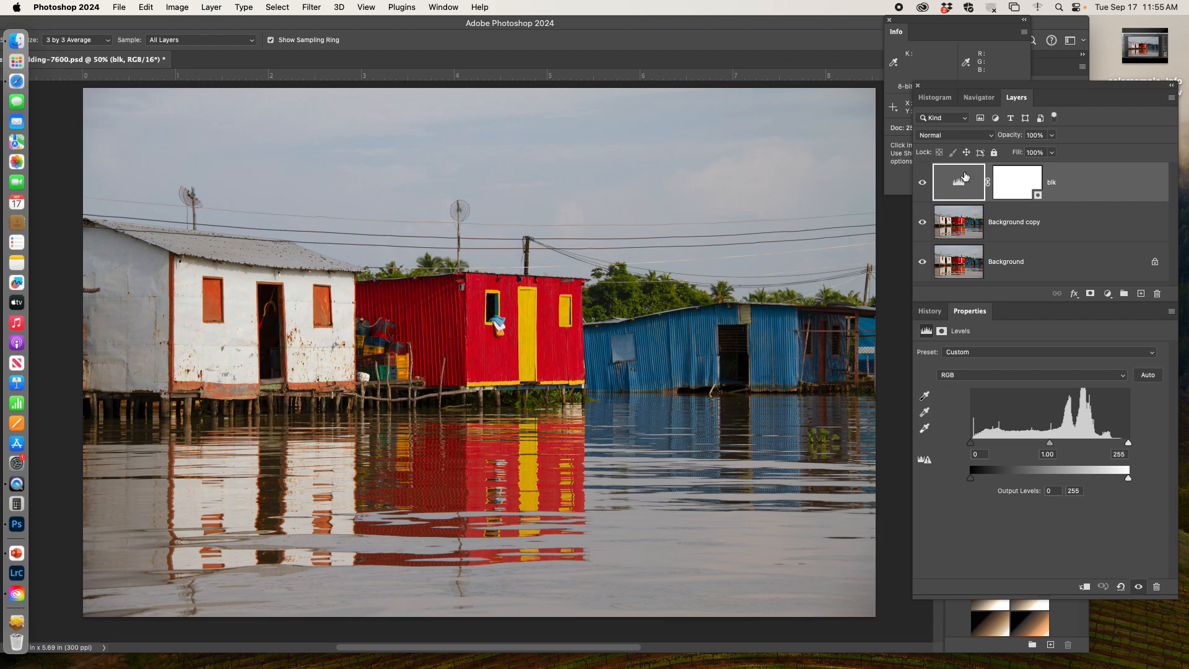
Step: Add a second Levels adjustment layer above blk and name it wht
{"action": "left_click", "coordinate": [1107, 294]}
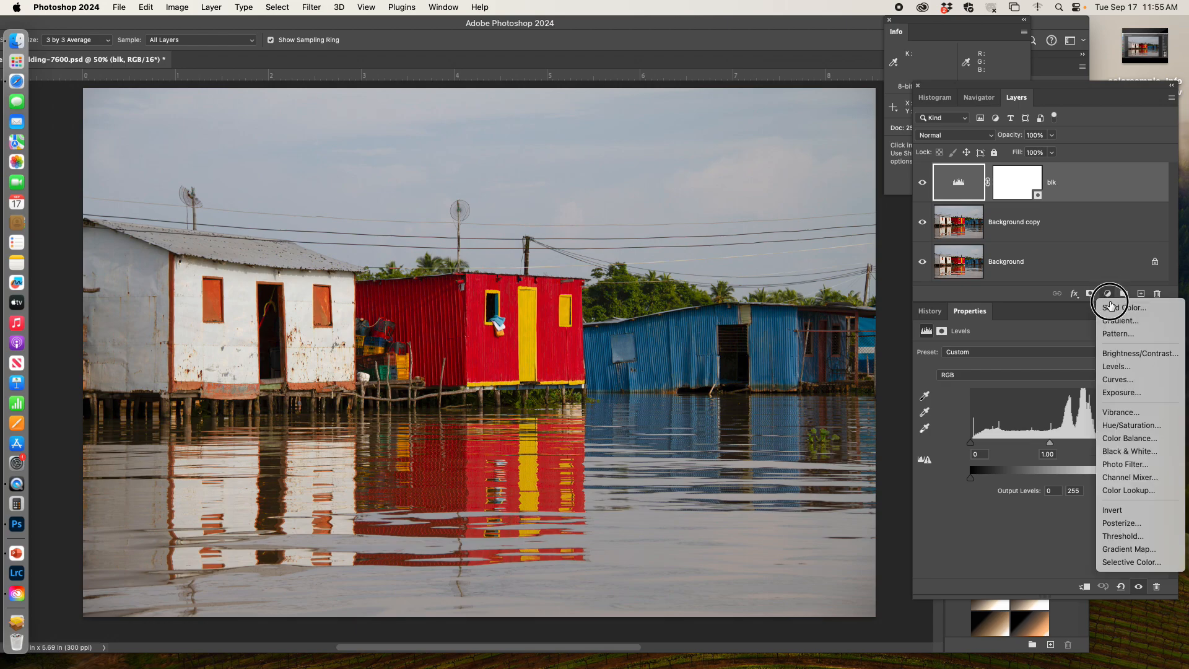
{"action": "left_click", "coordinate": [1124, 366]}
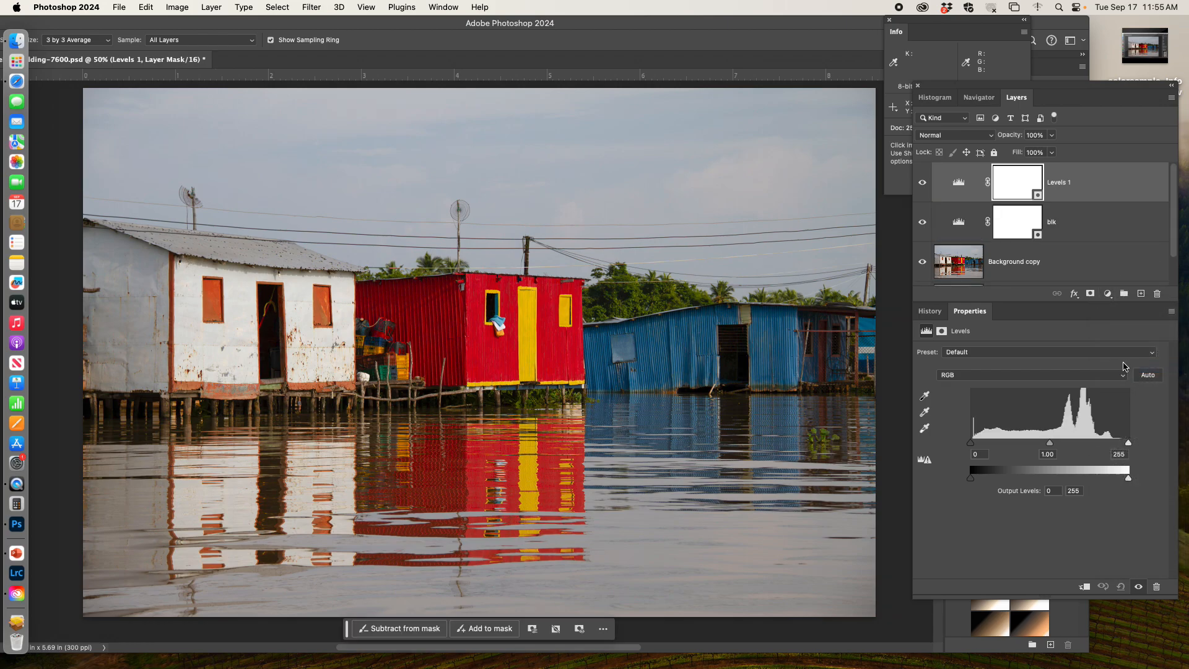
{"action": "double_click", "coordinate": [1060, 184]}
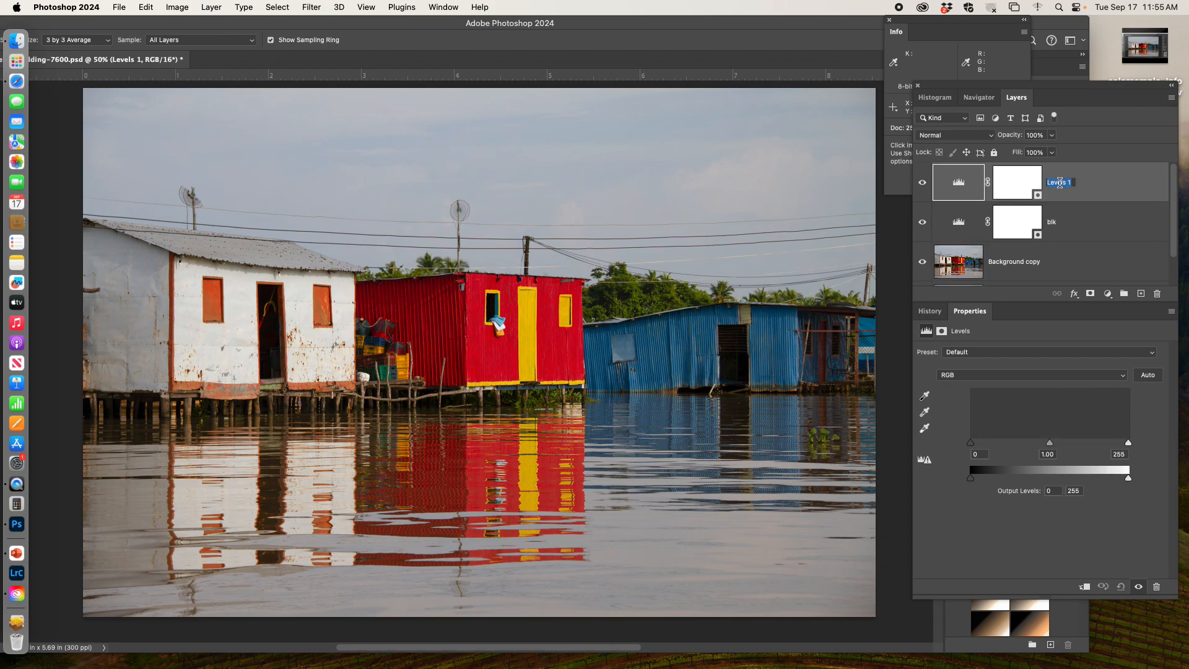
{"action": "type", "text": "wht"}
{"action": "key", "text": "Return"}
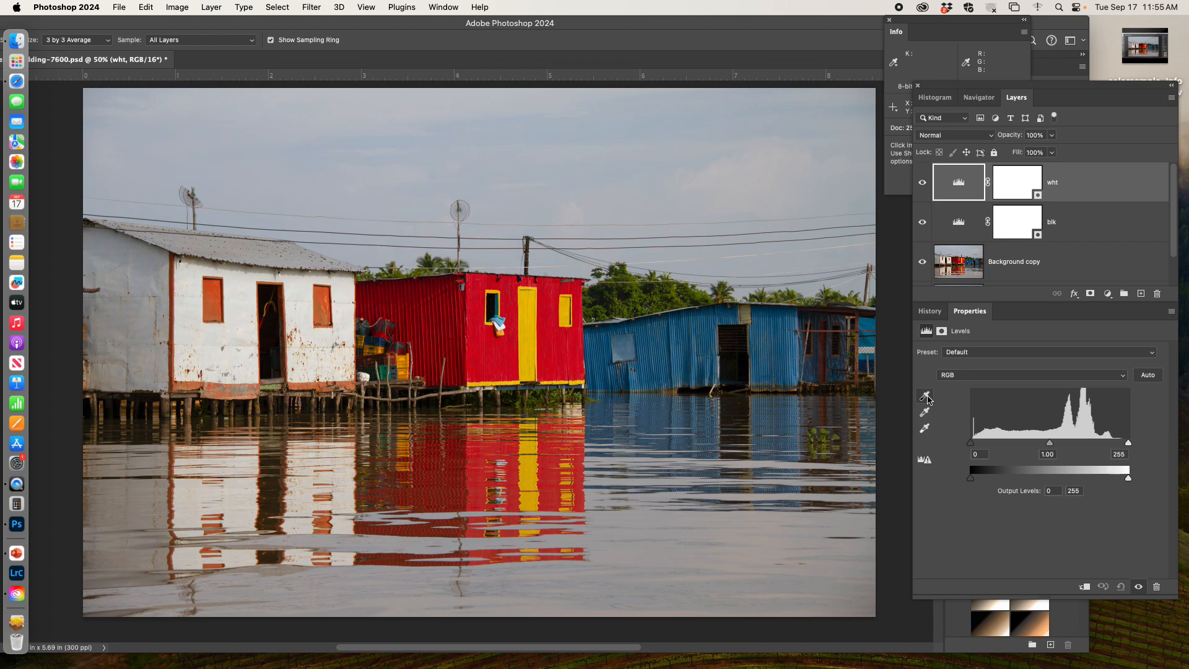
Step: With the white point eyedropper active, lower the Levels white input to 228 using the clipping preview to locate the red building's brightest spot at 200%
{"action": "left_click", "coordinate": [924, 429]}
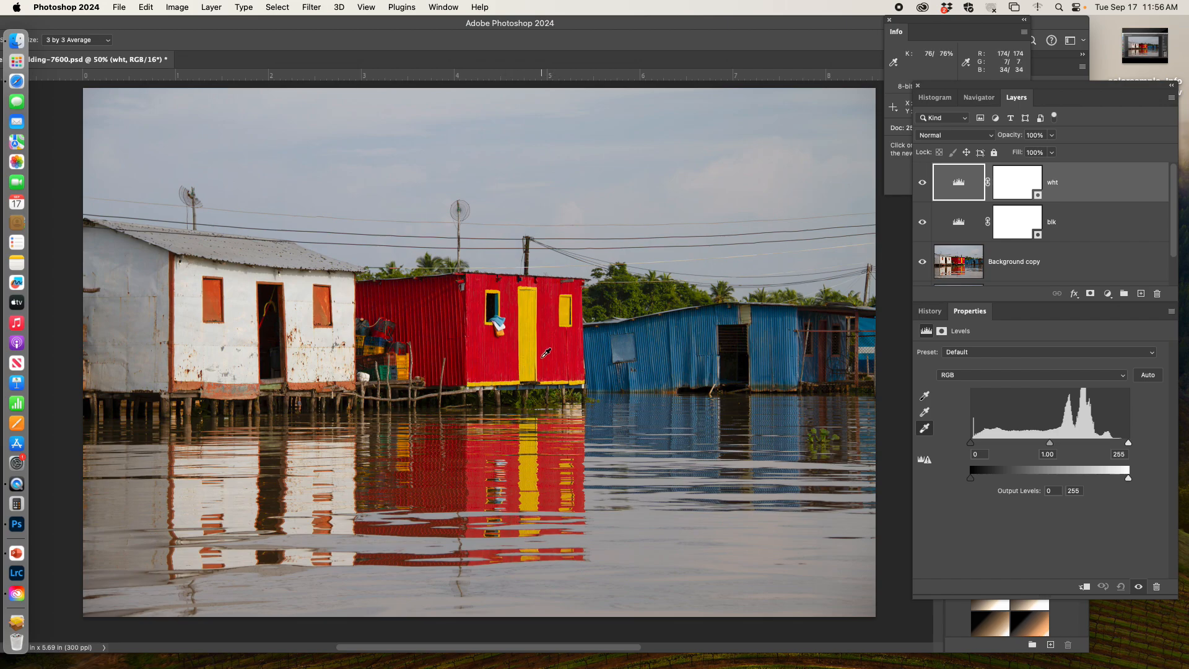
{"action": "key", "text": "super+equal"}
{"action": "key", "text": "super+equal"}
{"action": "key", "text": "super+equal"}
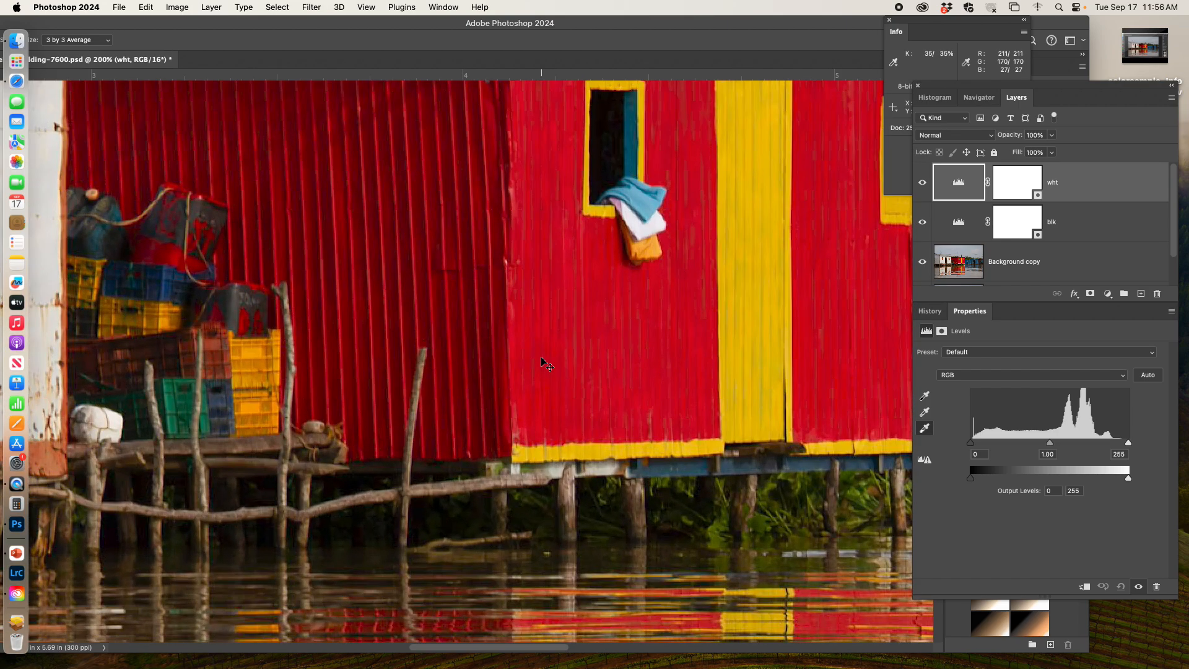
{"action": "left_click_drag", "start_coordinate": [697, 279], "coordinate": [573, 398]}
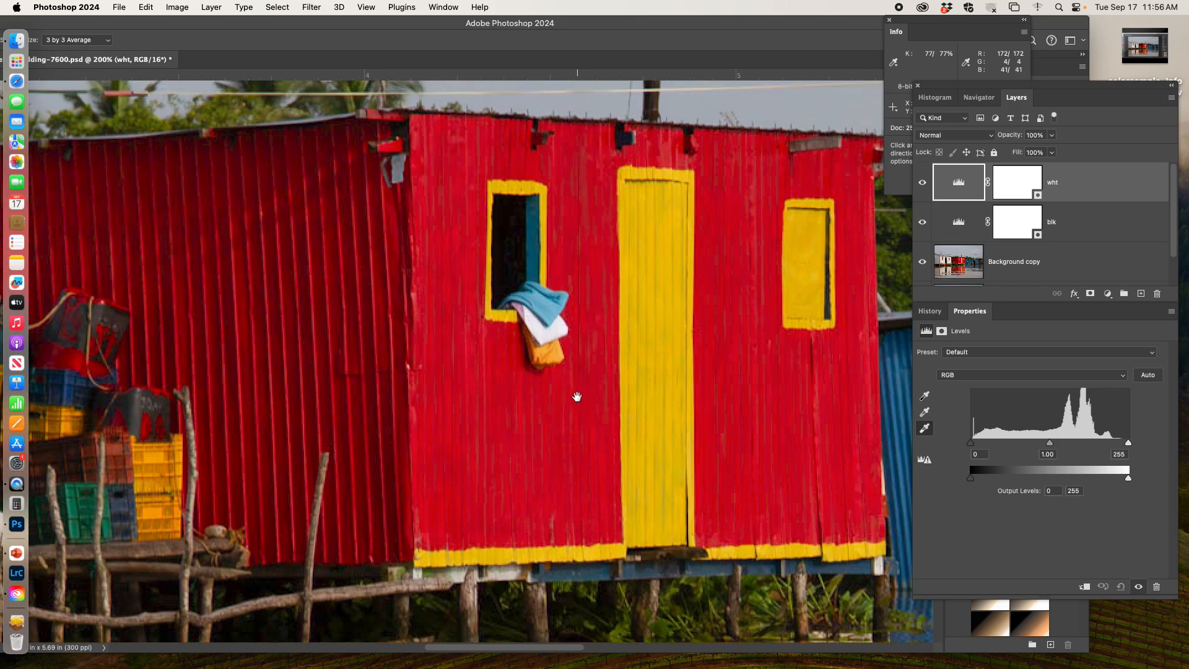
{"action": "left_click", "coordinate": [1129, 445]}
{"action": "left_click", "coordinate": [1129, 444], "text": "alt"}
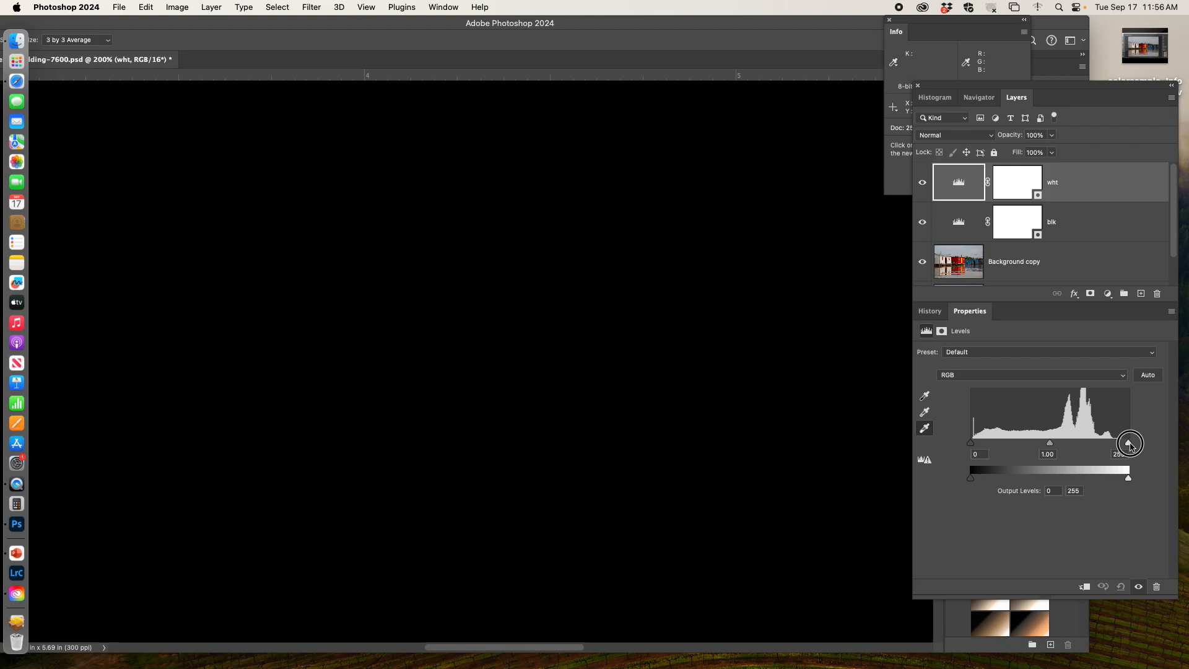
{"action": "left_click_drag", "start_coordinate": [1129, 444], "coordinate": [1112, 446]}
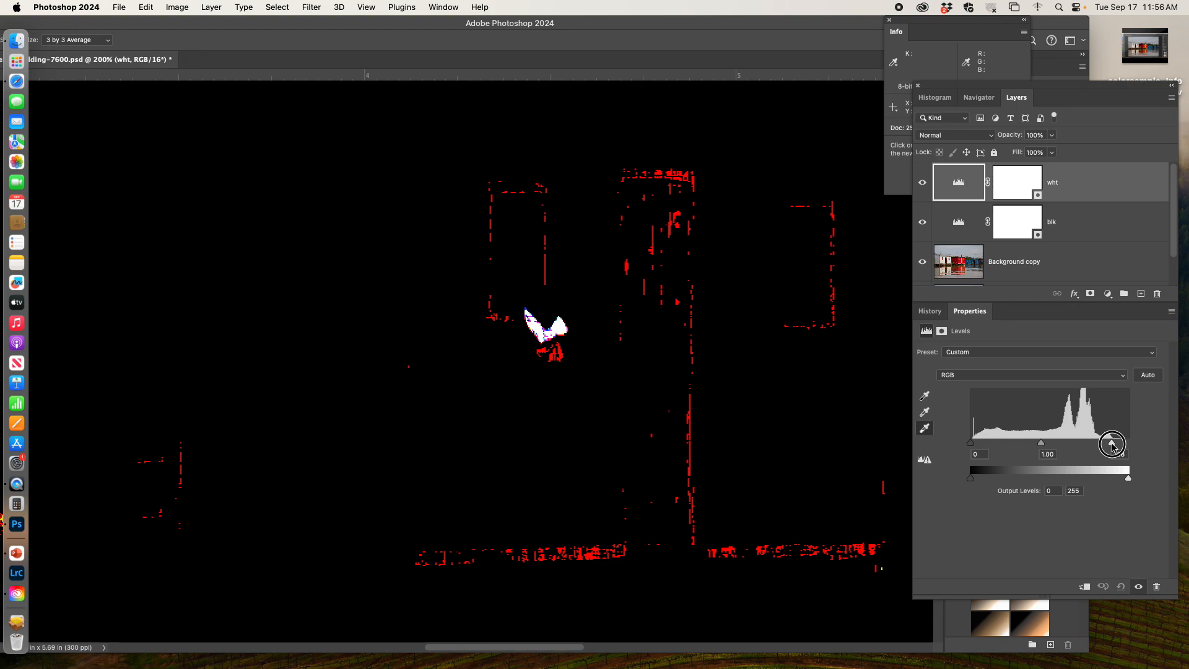
{"action": "left_click_drag", "start_coordinate": [1112, 446], "coordinate": [1112, 446]}
{"action": "key", "text": "alt"}
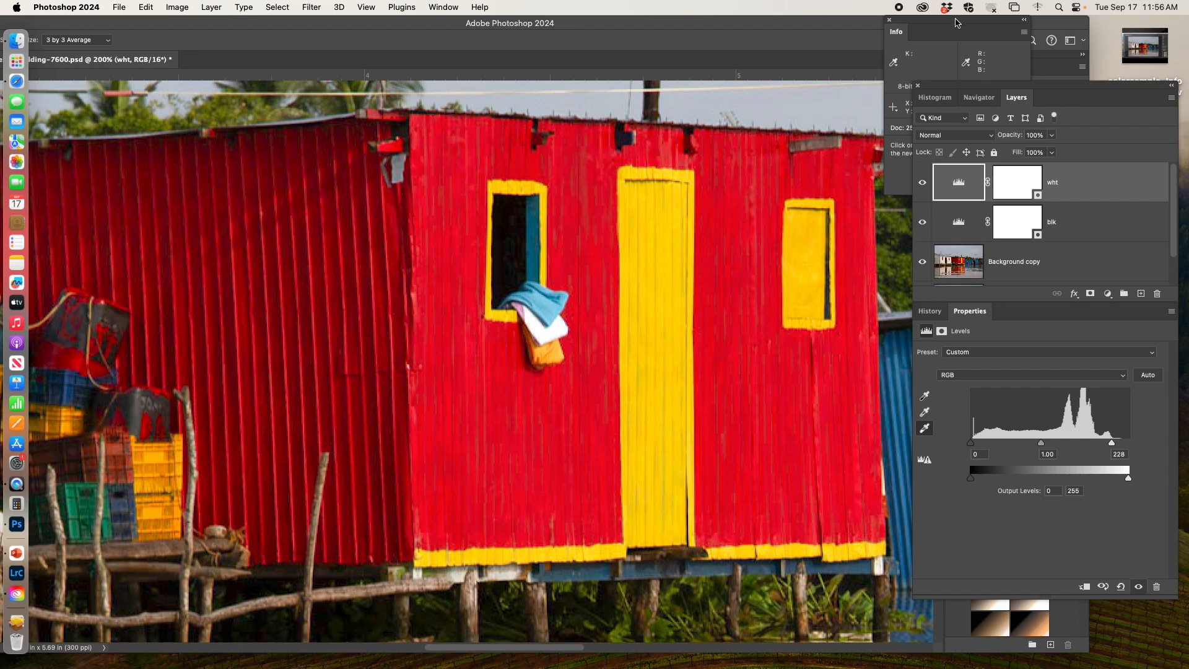
Step: Define the new white point from the white cloth hanging in the red building's window and return to the 50% full-image view
{"action": "left_click_drag", "start_coordinate": [951, 23], "coordinate": [654, 234]}
{"action": "key", "text": "alt"}
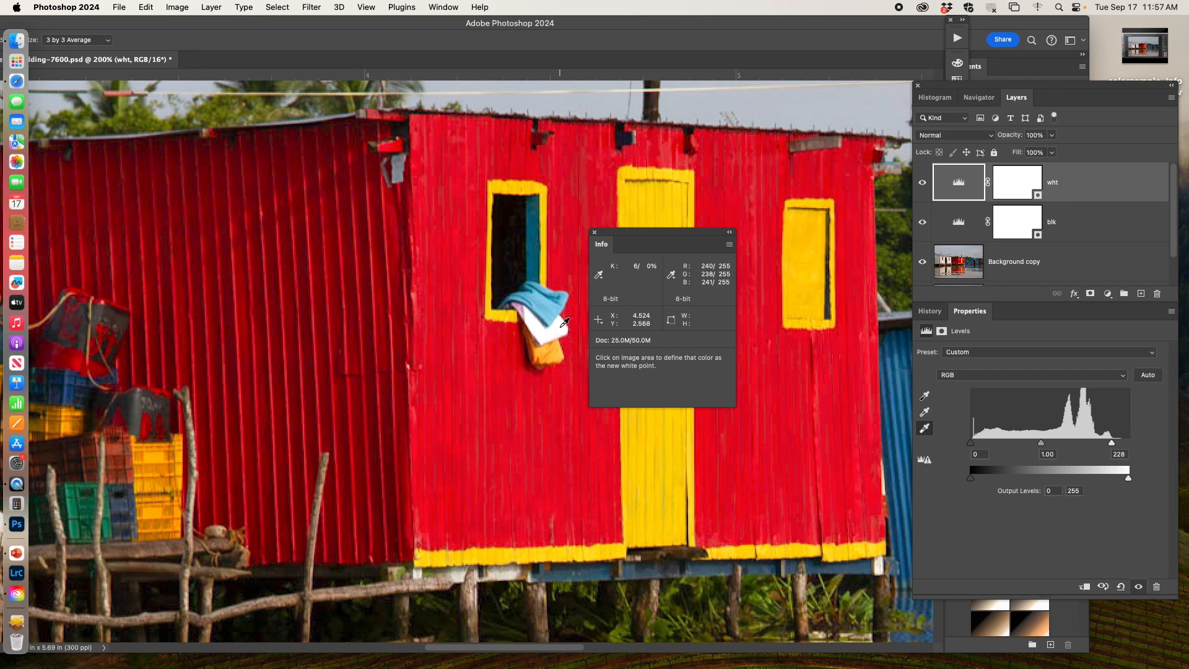
{"action": "left_click", "coordinate": [564, 322]}
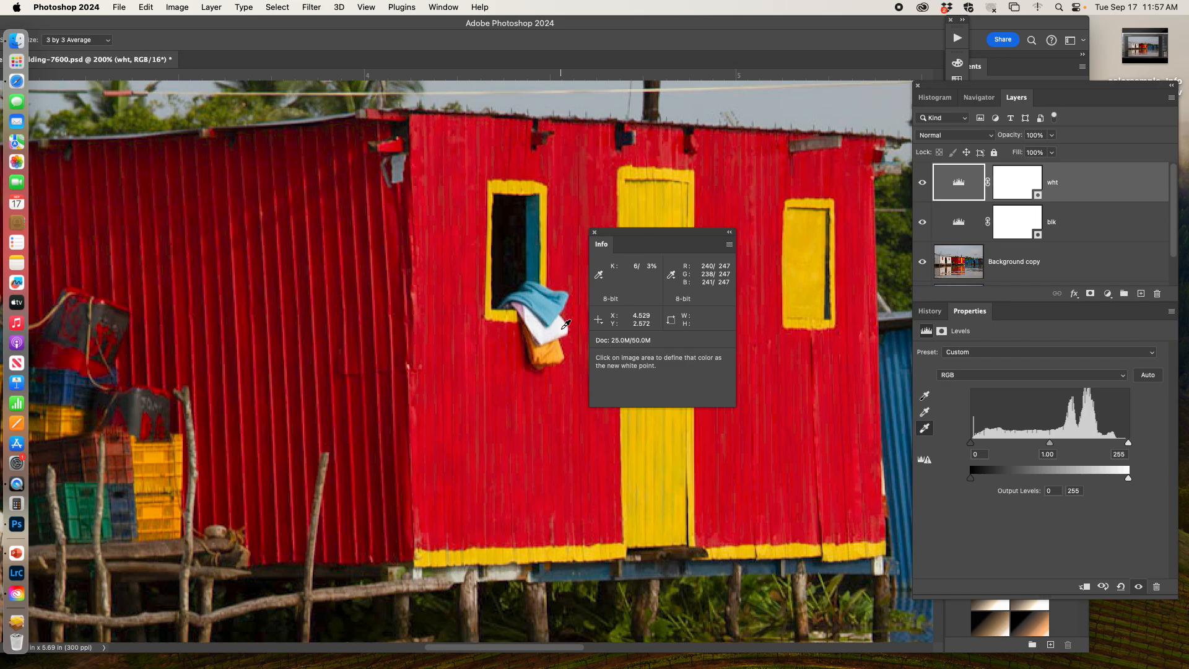
{"action": "key", "text": "super+minus"}
{"action": "key", "text": "super+minus"}
{"action": "key", "text": "super+minus"}
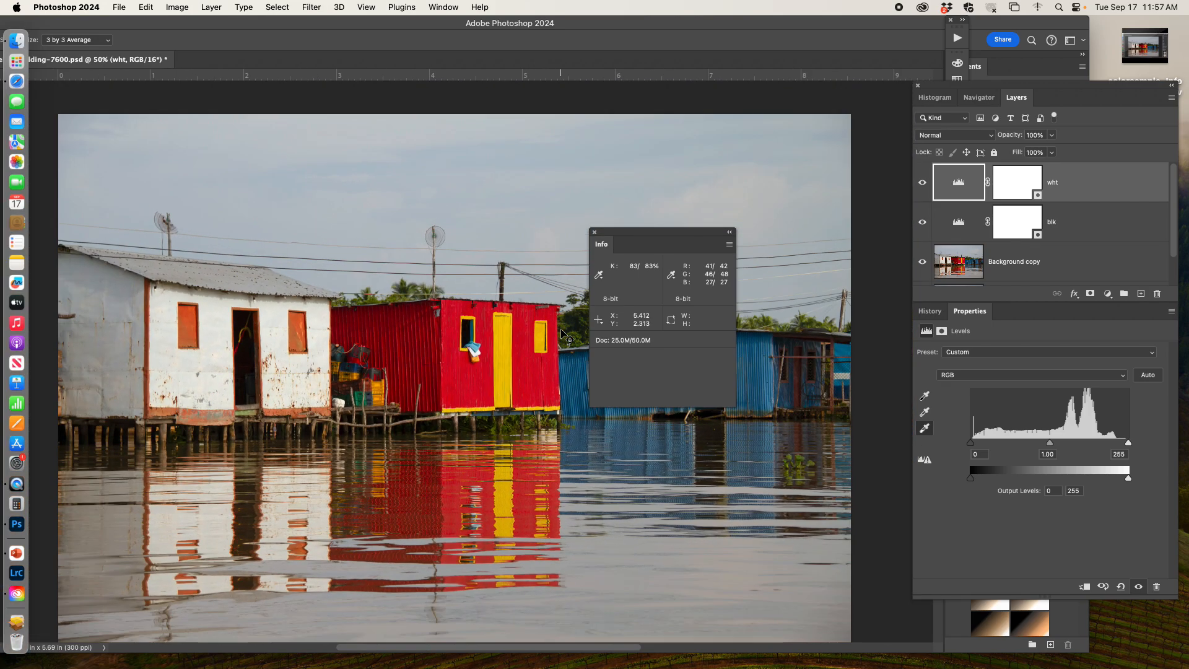
{"action": "left_click_drag", "start_coordinate": [698, 508], "coordinate": [720, 479]}
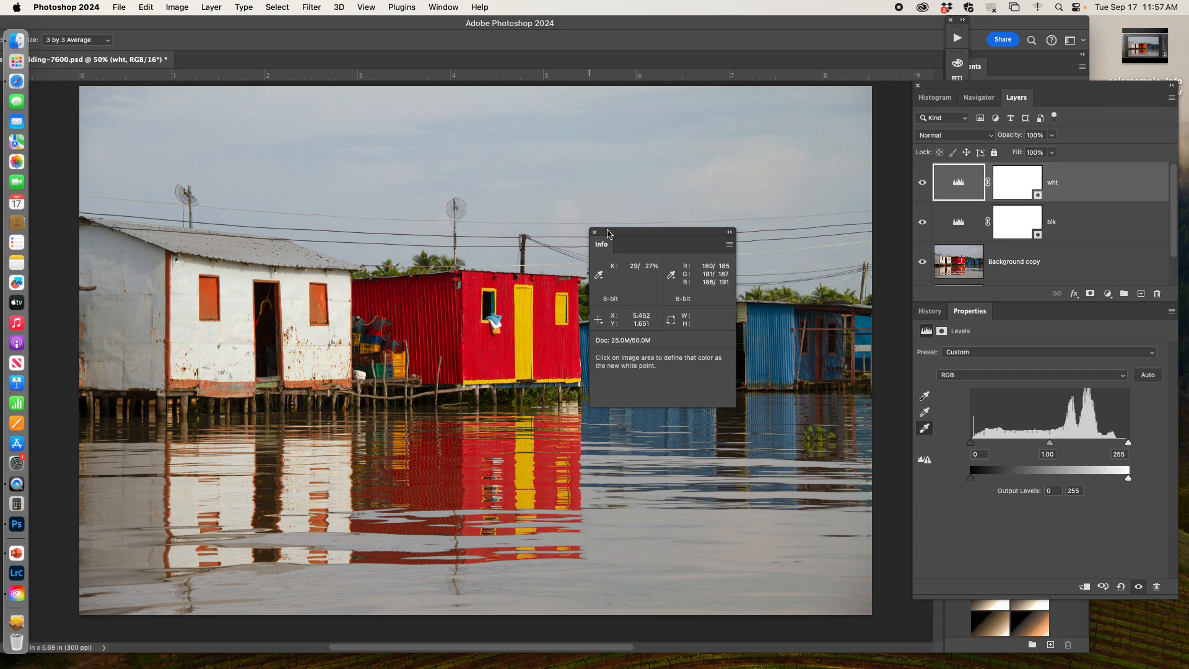
{"action": "left_click_drag", "start_coordinate": [607, 234], "coordinate": [767, 8]}
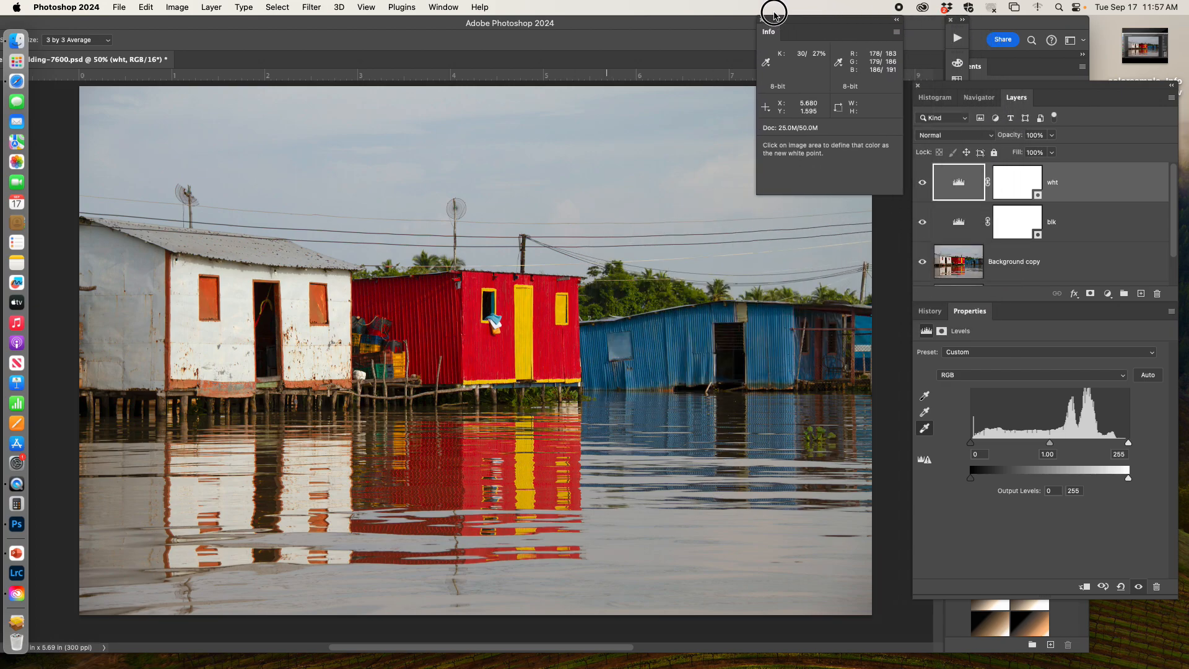
Step: Compare the image with and without the wht and blk Levels corrections, leaving both layers visible
{"action": "left_click", "coordinate": [923, 185]}
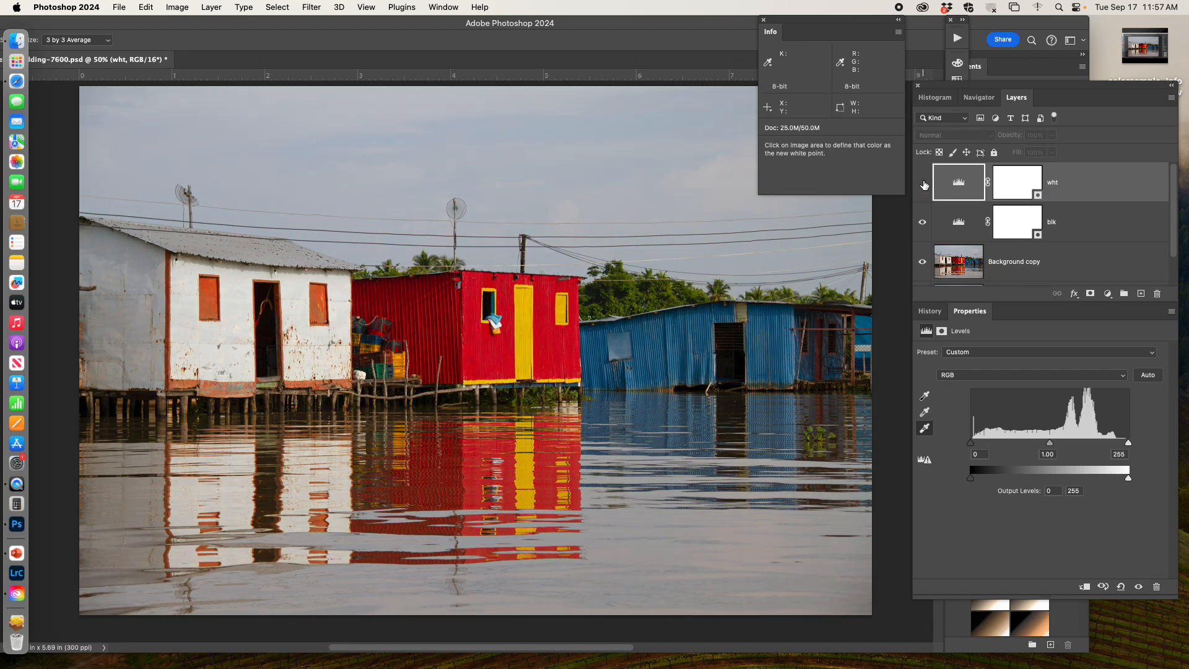
{"action": "left_click", "coordinate": [924, 185]}
{"action": "left_click", "coordinate": [924, 186]}
{"action": "left_click", "coordinate": [923, 184]}
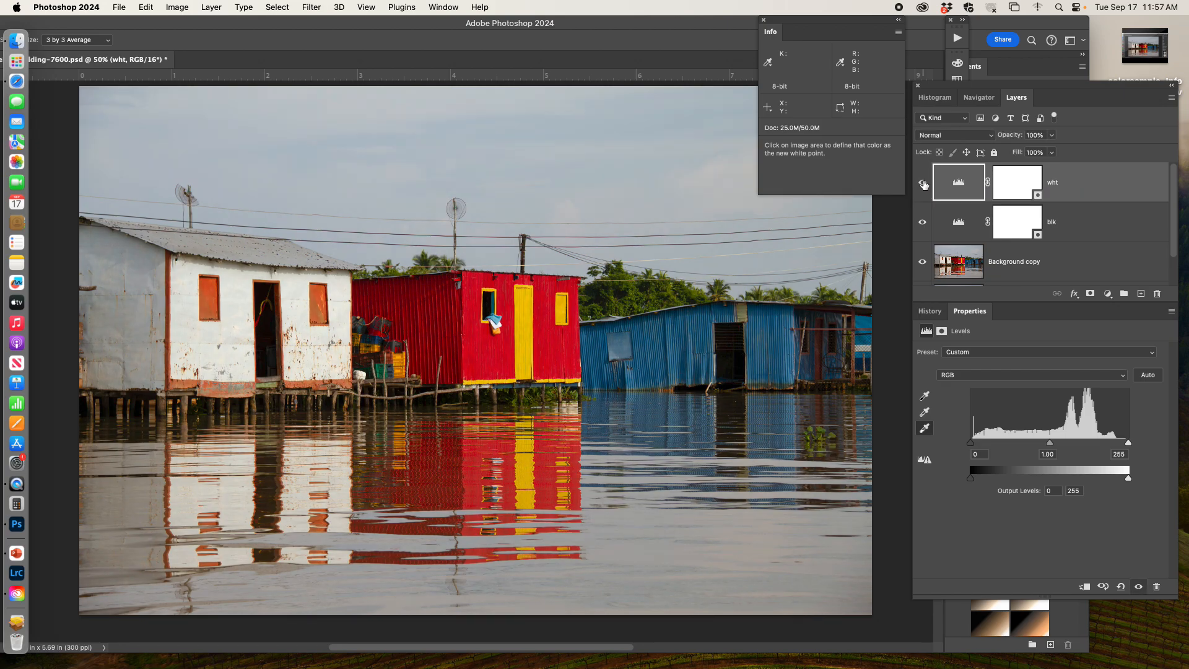
{"action": "left_click", "coordinate": [923, 185]}
{"action": "left_click", "coordinate": [924, 186]}
{"action": "left_click", "coordinate": [924, 186]}
{"action": "left_click", "coordinate": [923, 185]}
{"action": "left_click", "coordinate": [924, 185]}
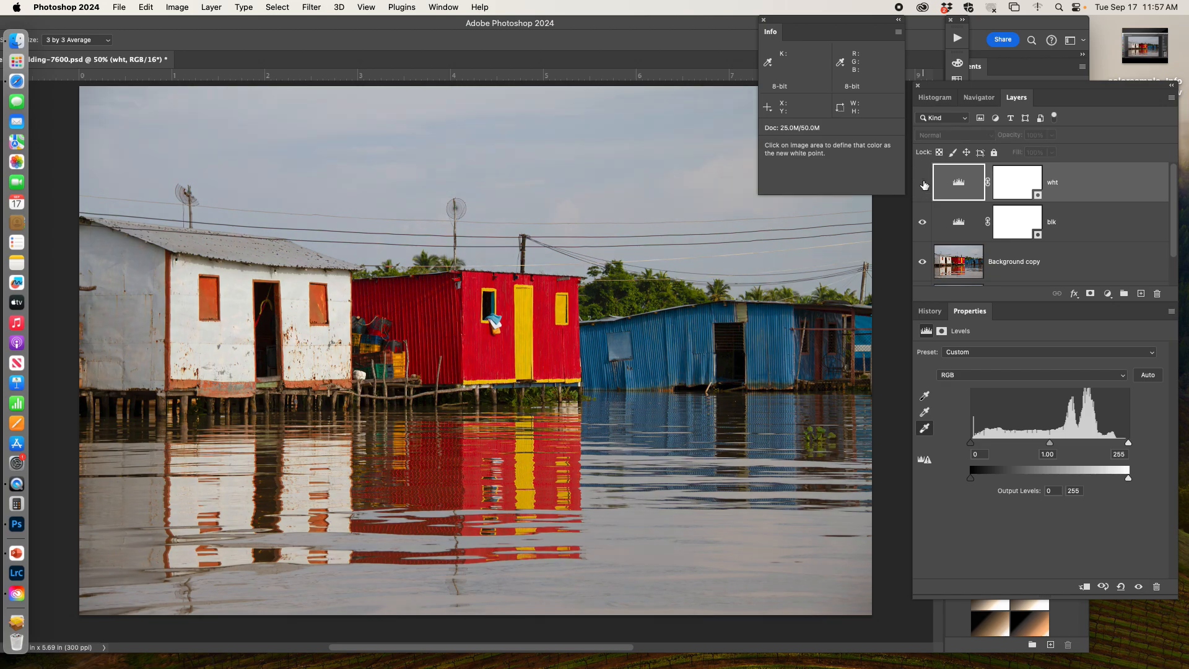
{"action": "left_click", "coordinate": [923, 185]}
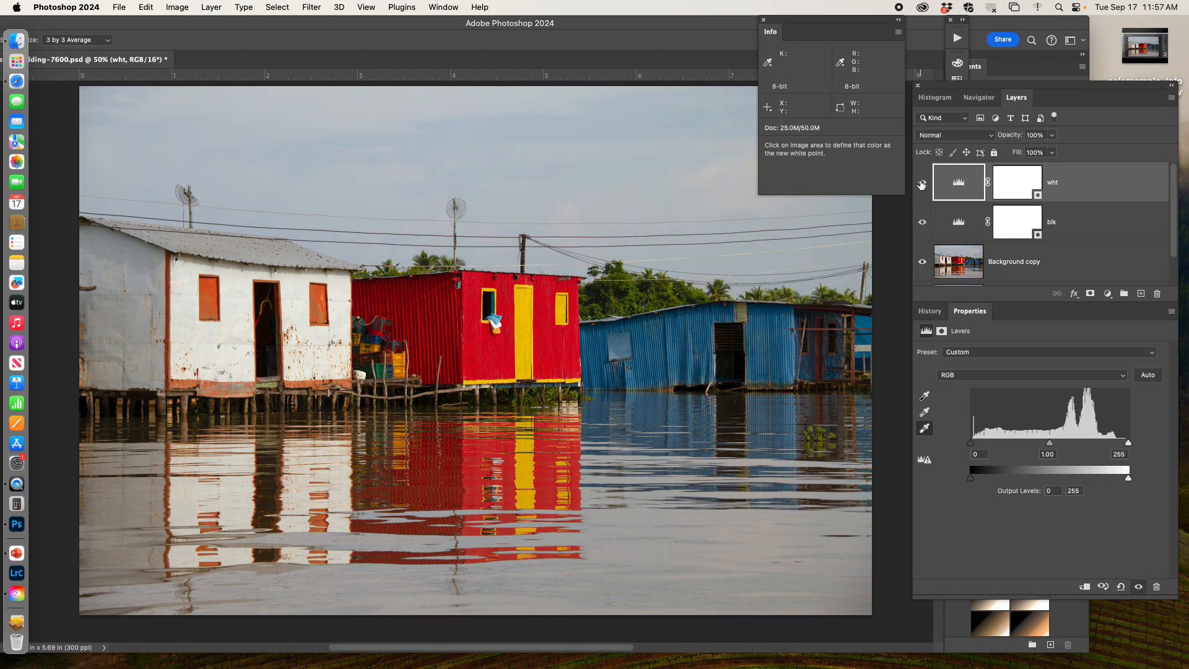
{"action": "left_click", "coordinate": [922, 185]}
{"action": "left_click", "coordinate": [922, 223]}
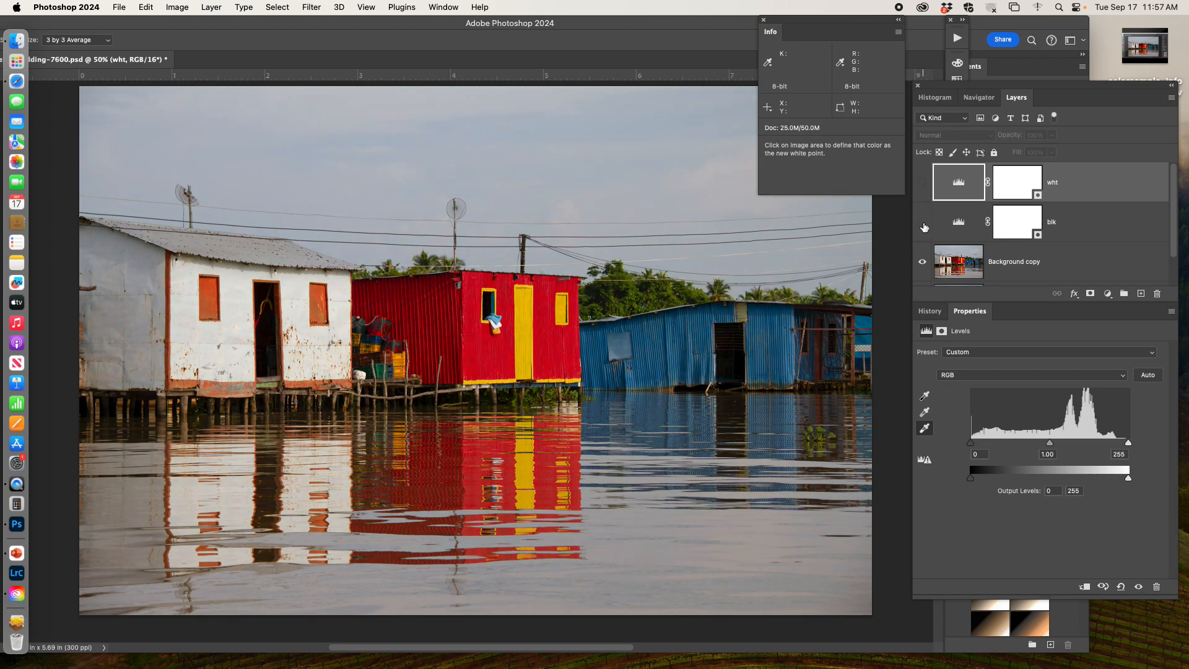
{"action": "left_click", "coordinate": [922, 184]}
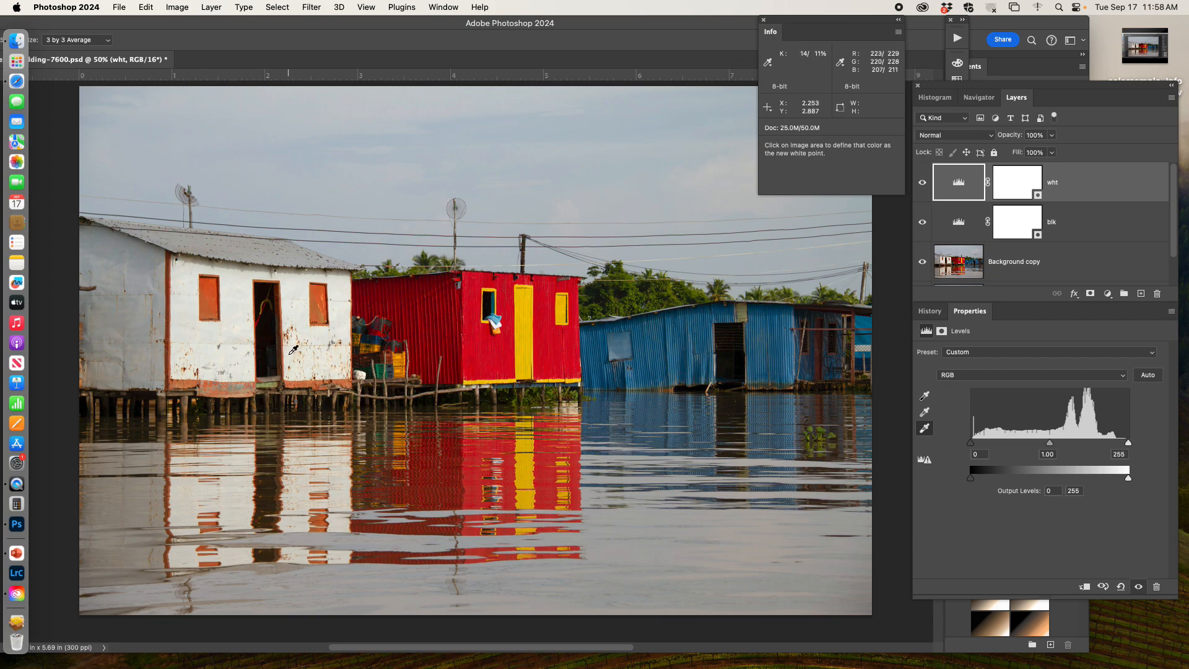
Step: Examine the white building's wall at 300% for highlight detail and color, returning to the 50% full-image view
{"action": "key", "text": "super+plus"}
{"action": "key", "text": "super+plus"}
{"action": "key", "text": "super+plus"}
{"action": "left_click_drag", "start_coordinate": [215, 310], "coordinate": [900, 406]}
{"action": "left_click_drag", "start_coordinate": [576, 178], "coordinate": [640, 233]}
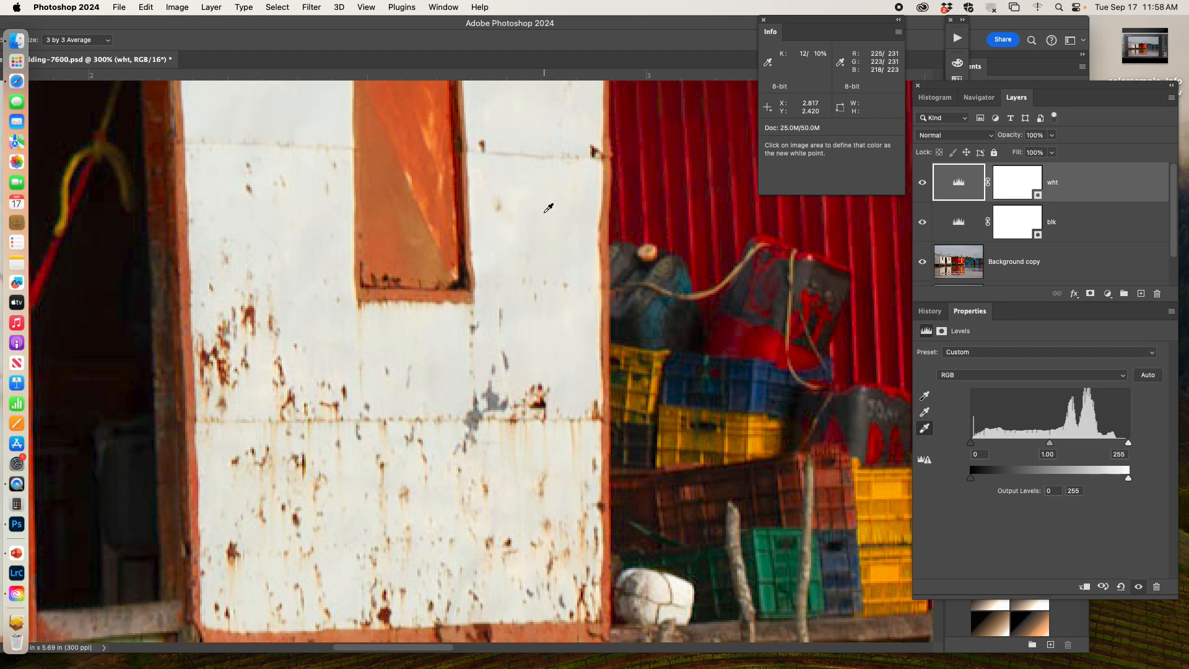
{"action": "key", "text": "super+minus"}
{"action": "key", "text": "super+minus"}
{"action": "key", "text": "super+minus"}
{"action": "key", "text": "super+minus"}
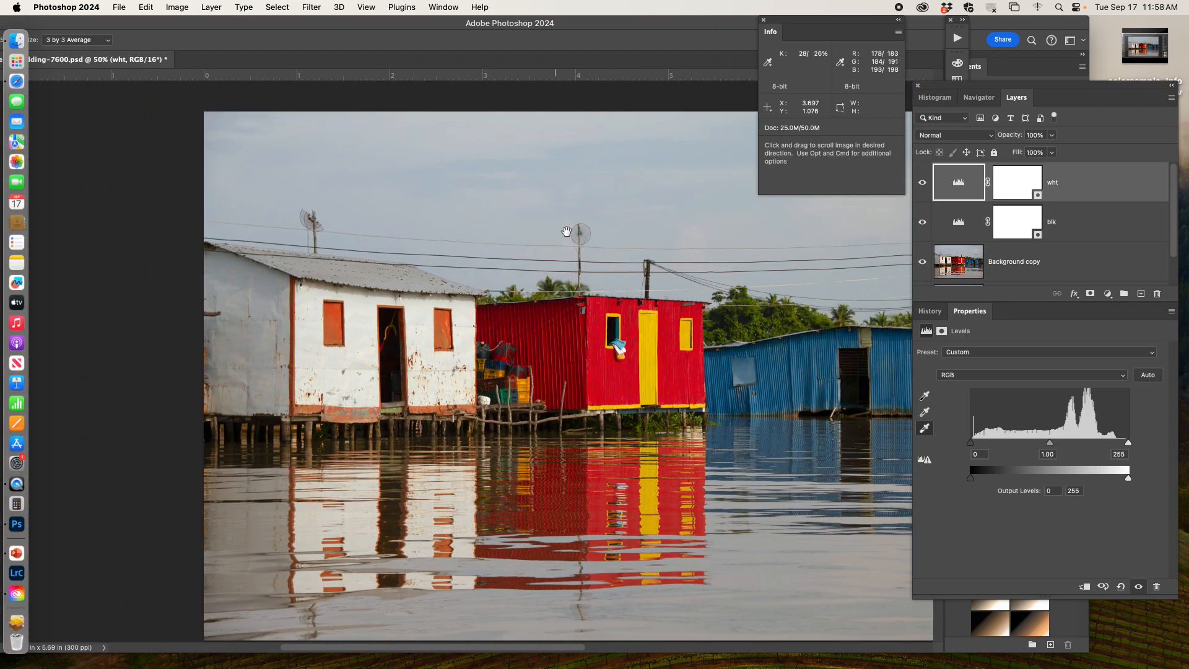
{"action": "left_click_drag", "start_coordinate": [566, 231], "coordinate": [458, 239]}
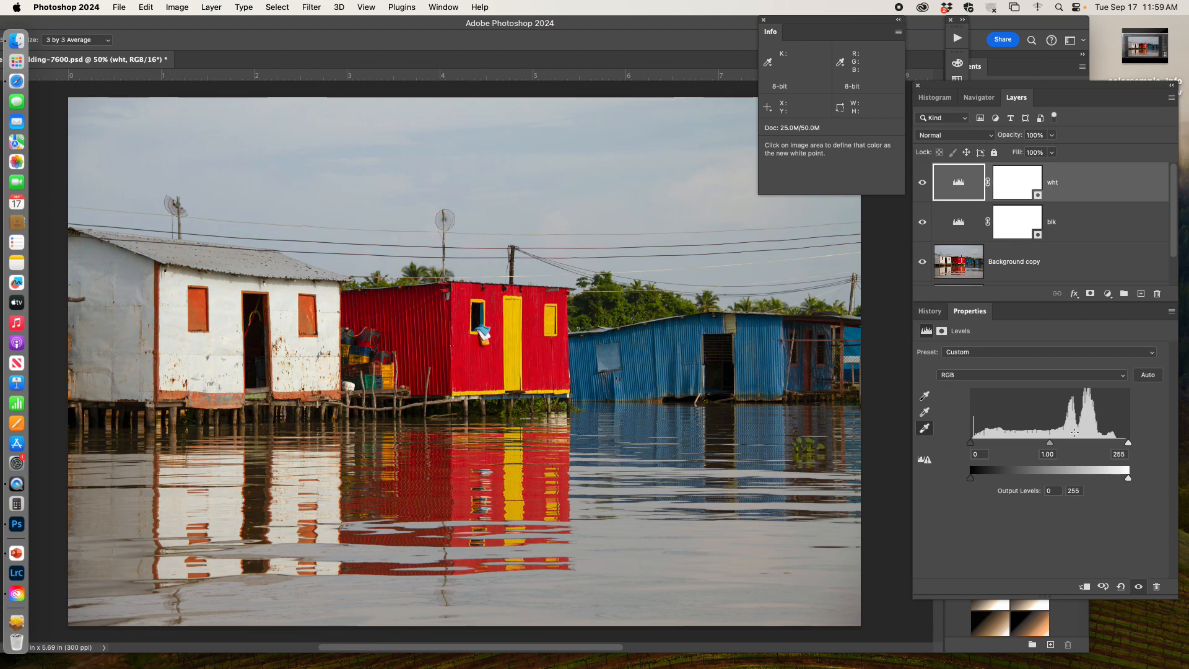
Step: Add a Levels adjustment layer above the wht layer and name it gray
{"action": "left_click", "coordinate": [1108, 293]}
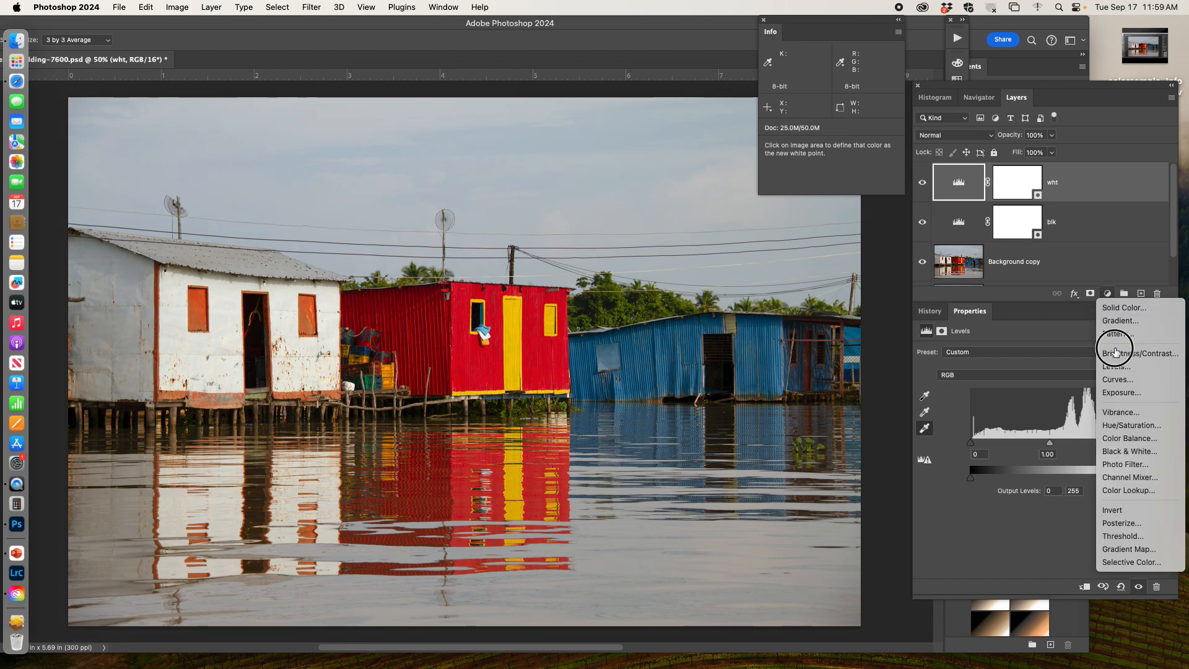
{"action": "left_click", "coordinate": [1117, 367]}
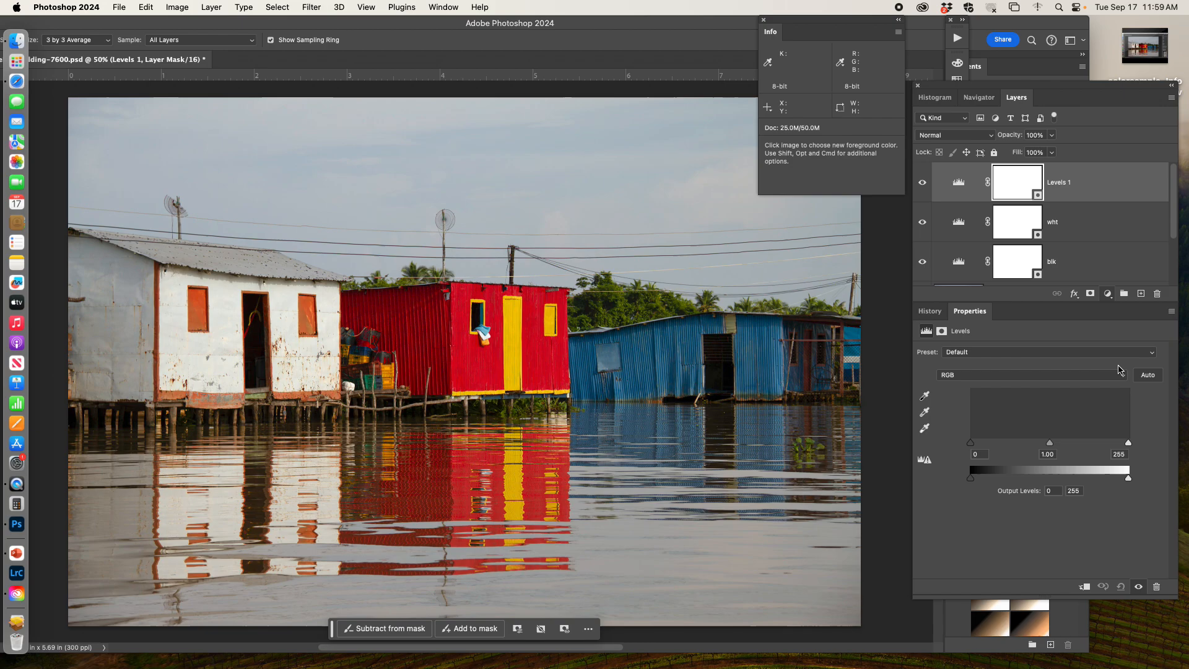
{"action": "double_click", "coordinate": [1056, 182]}
{"action": "type", "text": "gray"}
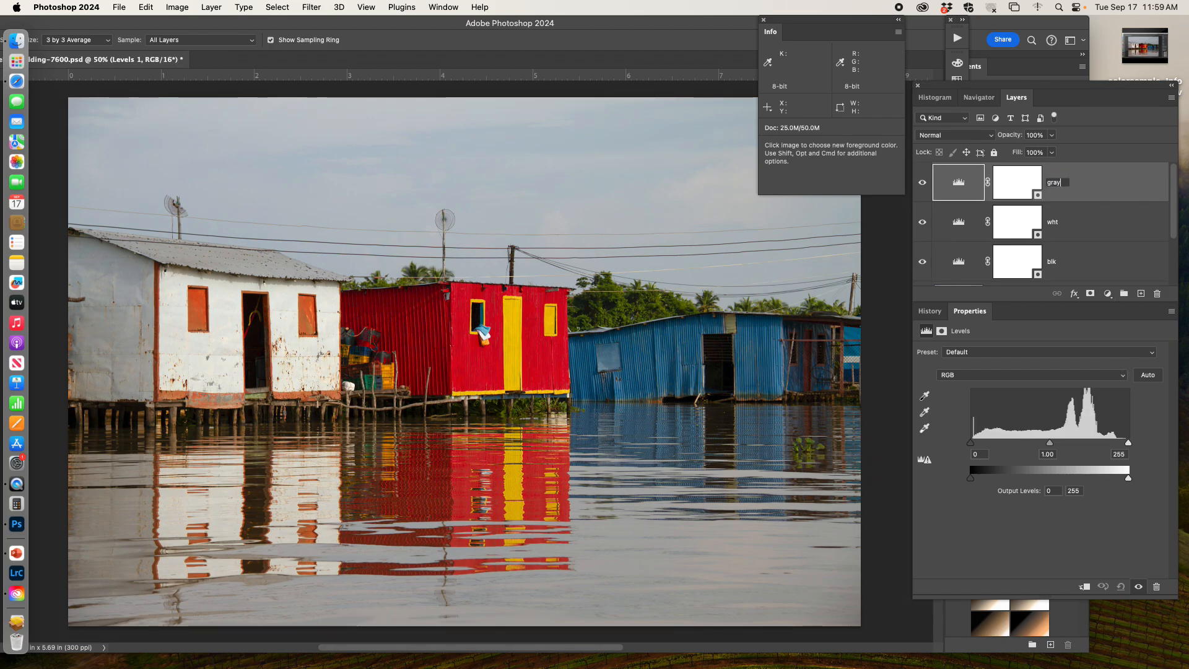
{"action": "key", "text": "Return"}
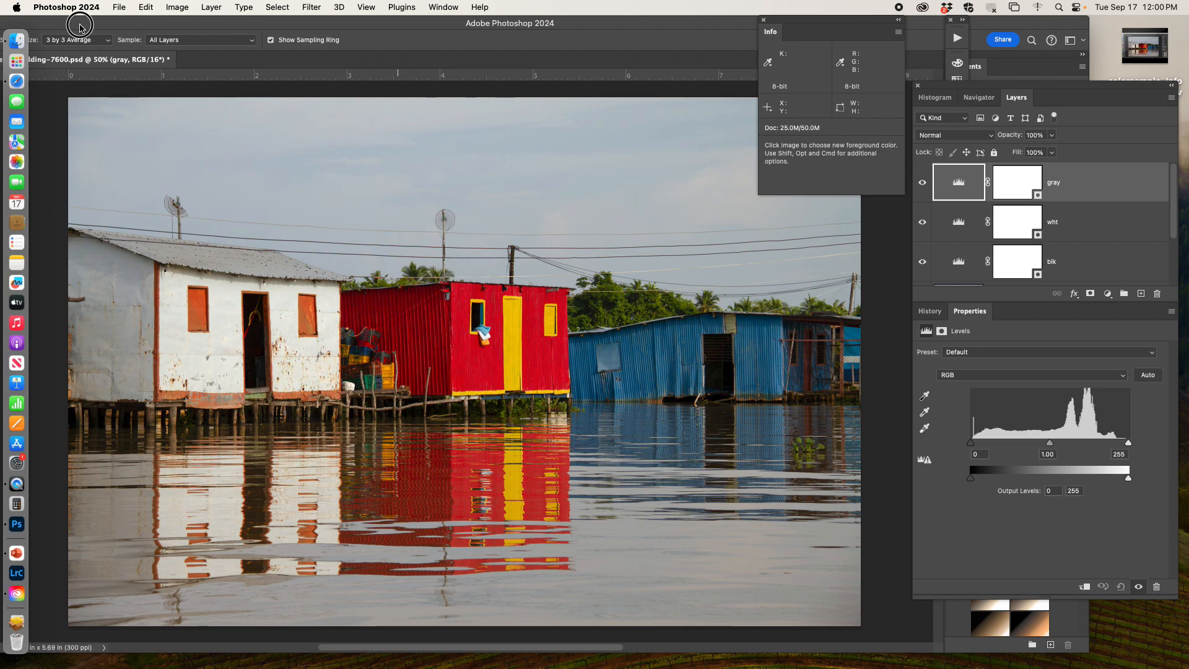
Step: Move the document window clear of the dock to reveal the toolbox and enlarge the Layers panel to show all five layers
{"action": "left_click_drag", "start_coordinate": [80, 23], "coordinate": [179, 13]}
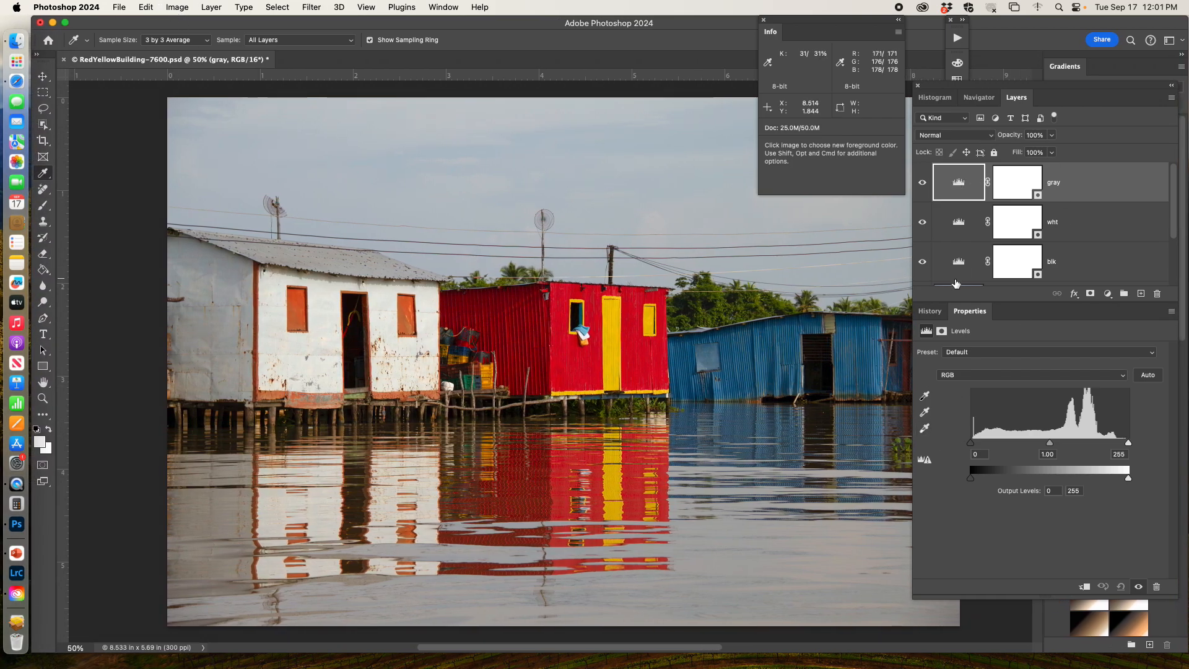
{"action": "left_click_drag", "start_coordinate": [956, 302], "coordinate": [946, 376]}
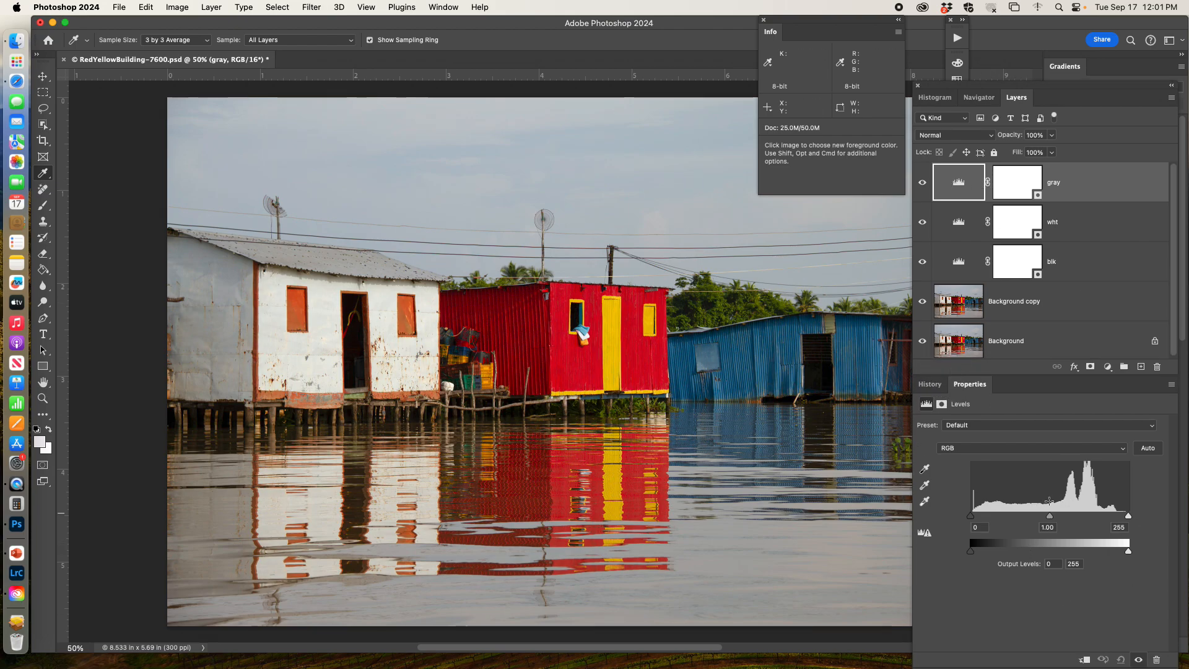
Step: Sample colors from the red building around its window and front wall with the Eyedropper tool
{"action": "left_click", "coordinate": [46, 175]}
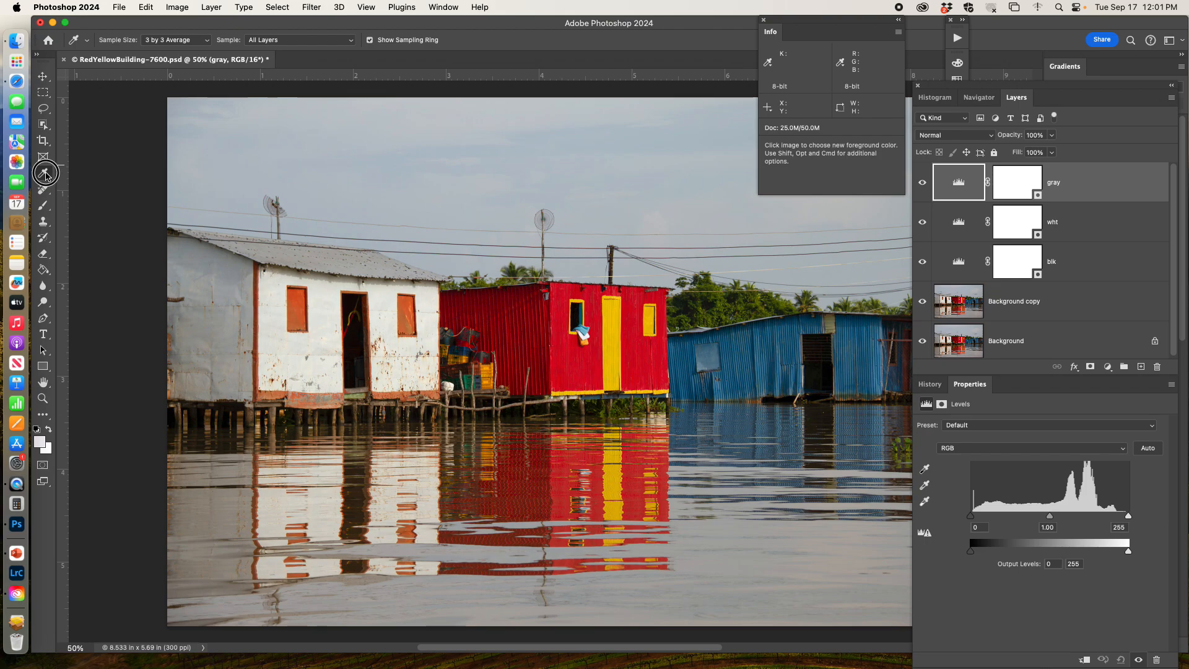
{"action": "left_click_drag", "start_coordinate": [47, 175], "coordinate": [86, 172]}
{"action": "left_click", "coordinate": [587, 348]}
{"action": "left_click", "coordinate": [585, 350]}
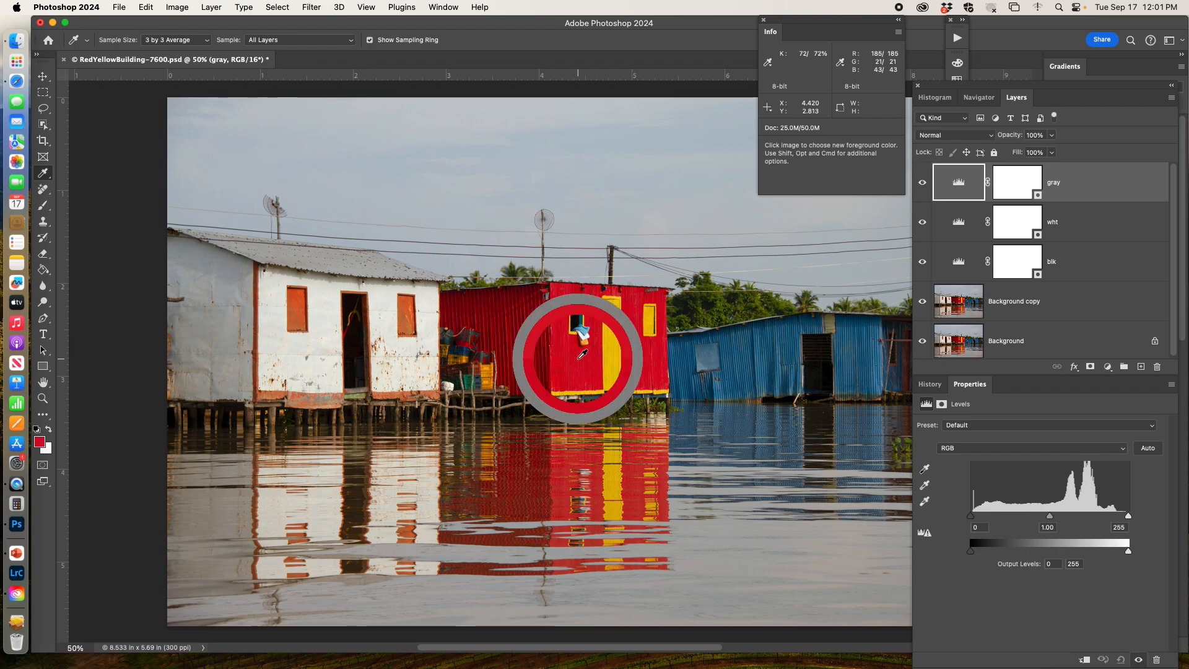
{"action": "left_click", "coordinate": [606, 345]}
{"action": "left_click", "coordinate": [571, 360]}
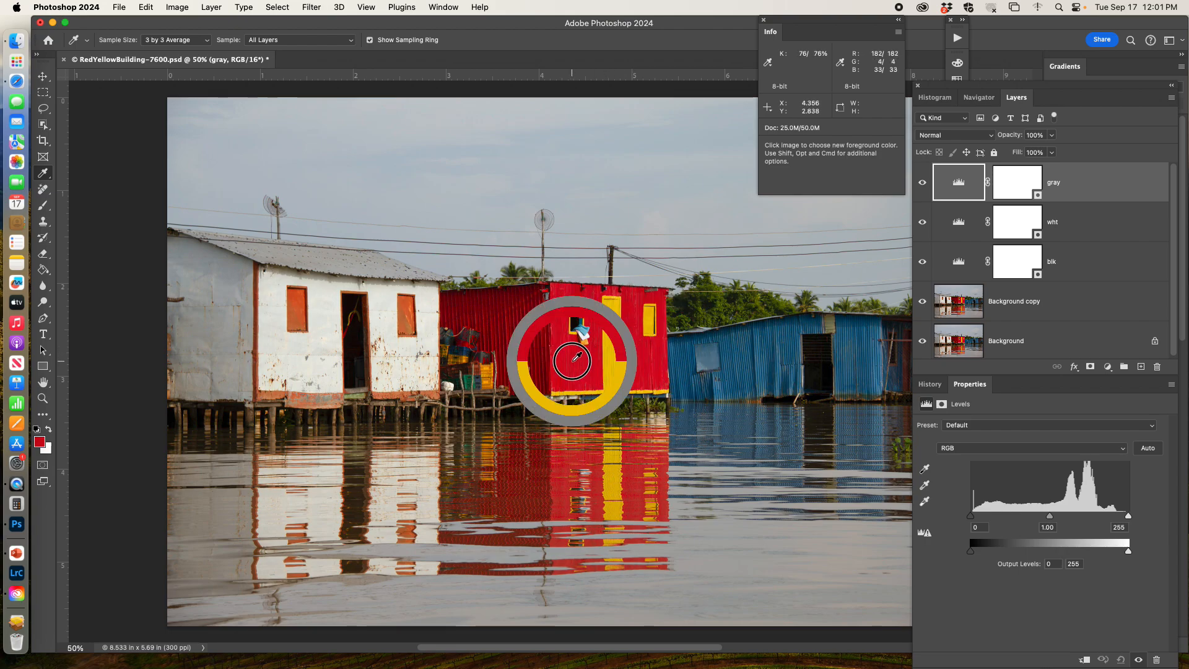
Step: Switch to the Color Sampler tool and make the gray layer's mask active
{"action": "left_click", "coordinate": [42, 175]}
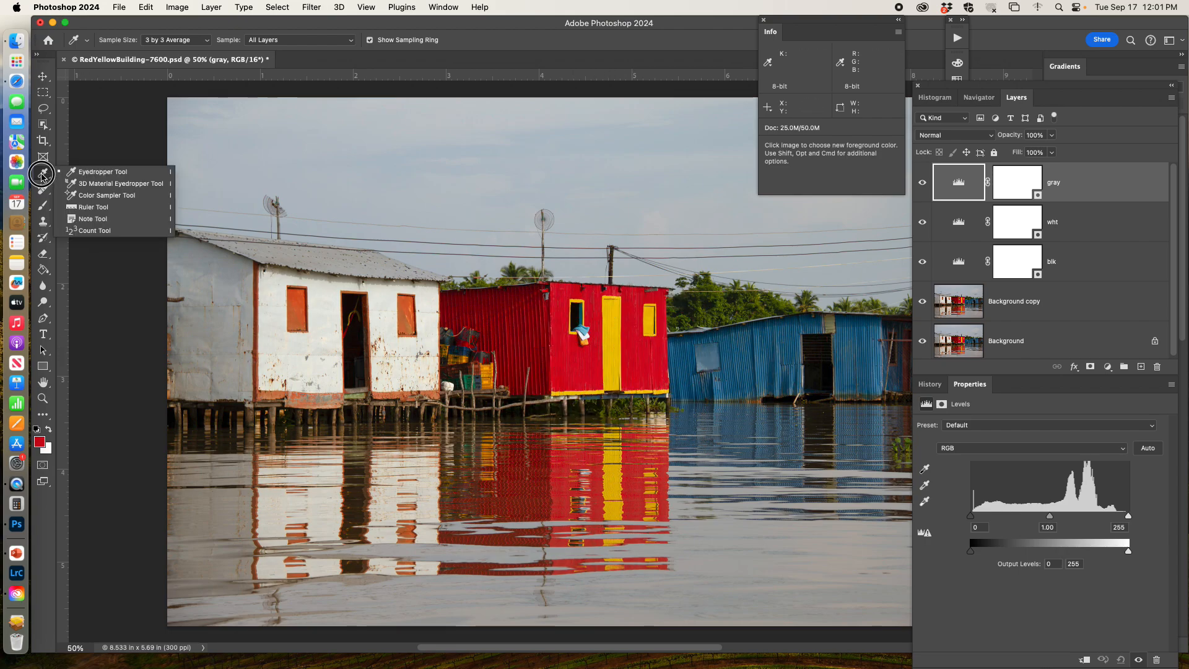
{"action": "left_click", "coordinate": [114, 194]}
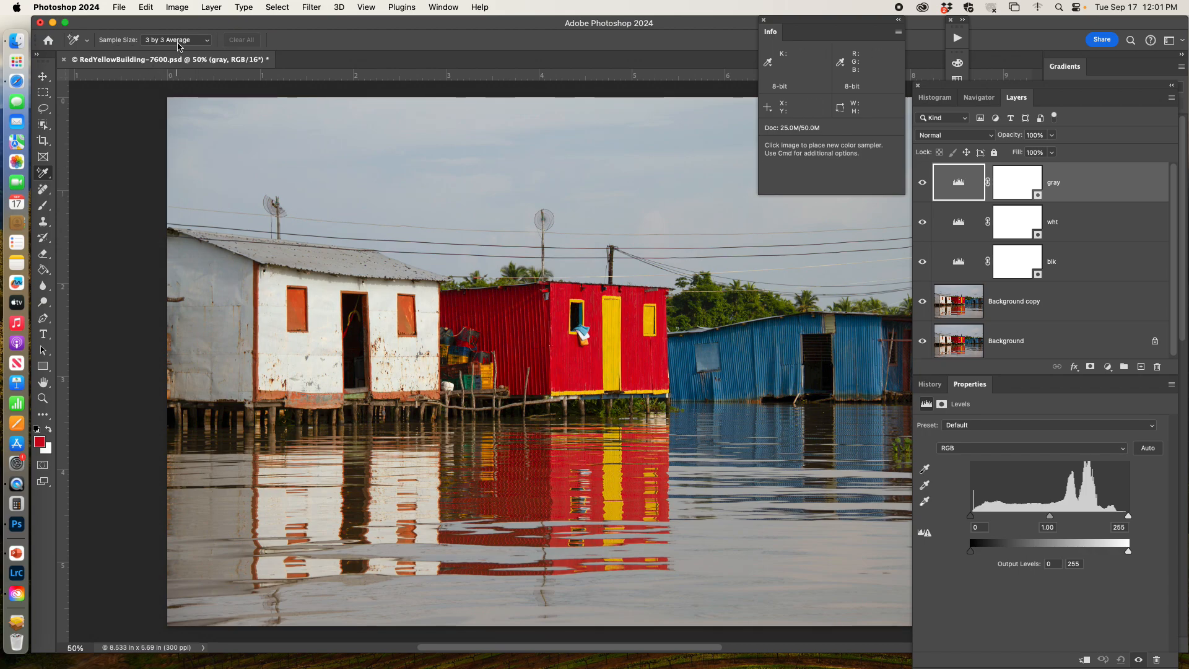
{"action": "left_click", "coordinate": [964, 301]}
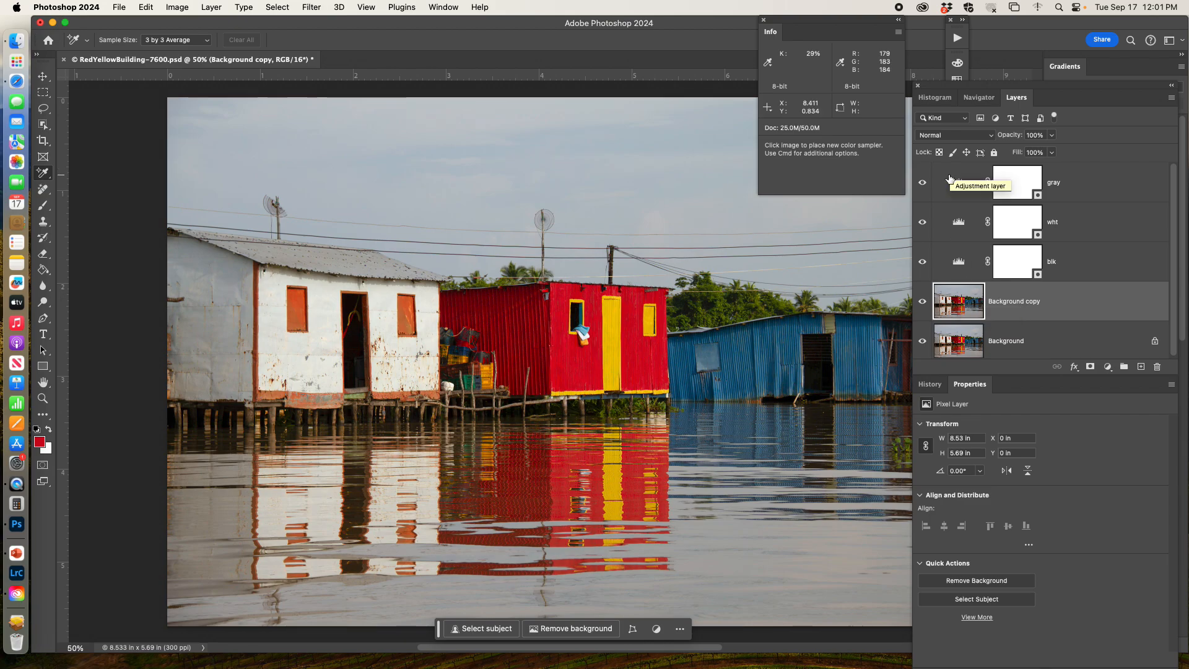
{"action": "left_click", "coordinate": [1004, 183]}
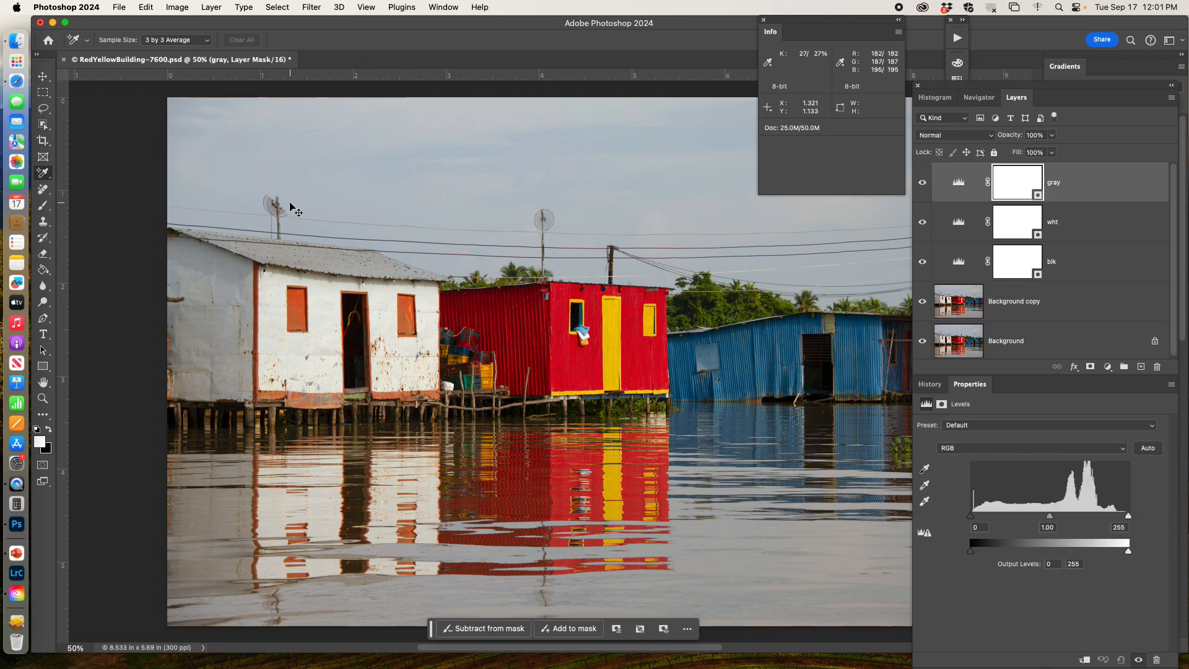
Step: Place a color sampler at 300% on the antenna pole above the white building, just below the dish's center
{"action": "key", "text": "super+equal"}
{"action": "key", "text": "super+equal"}
{"action": "key", "text": "super+equal"}
{"action": "key", "text": "super+equal"}
{"action": "key", "text": "space"}
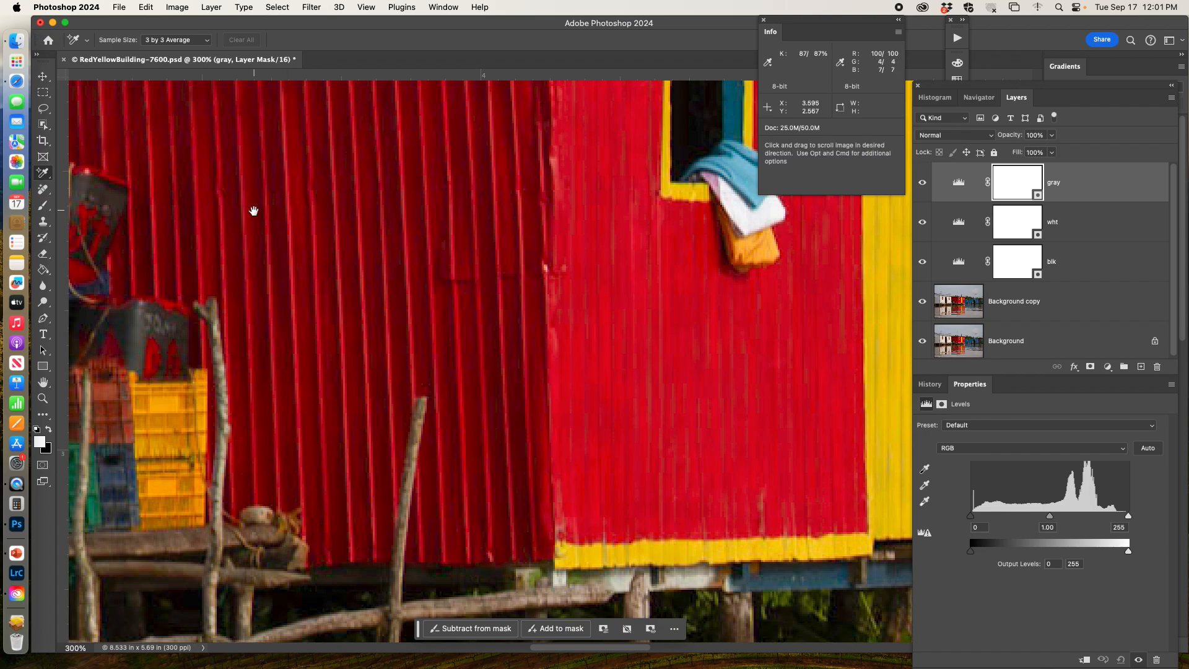
{"action": "left_click_drag", "start_coordinate": [254, 210], "coordinate": [983, 597]}
{"action": "left_click_drag", "start_coordinate": [198, 194], "coordinate": [897, 517]}
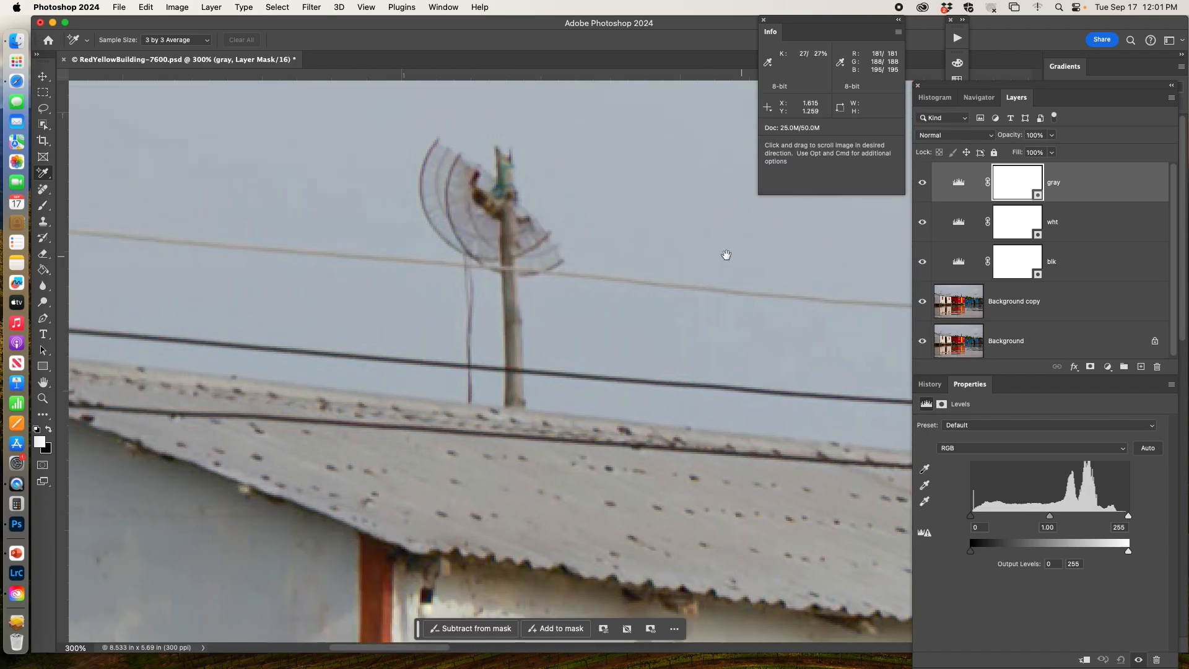
{"action": "left_click_drag", "start_coordinate": [609, 238], "coordinate": [613, 249]}
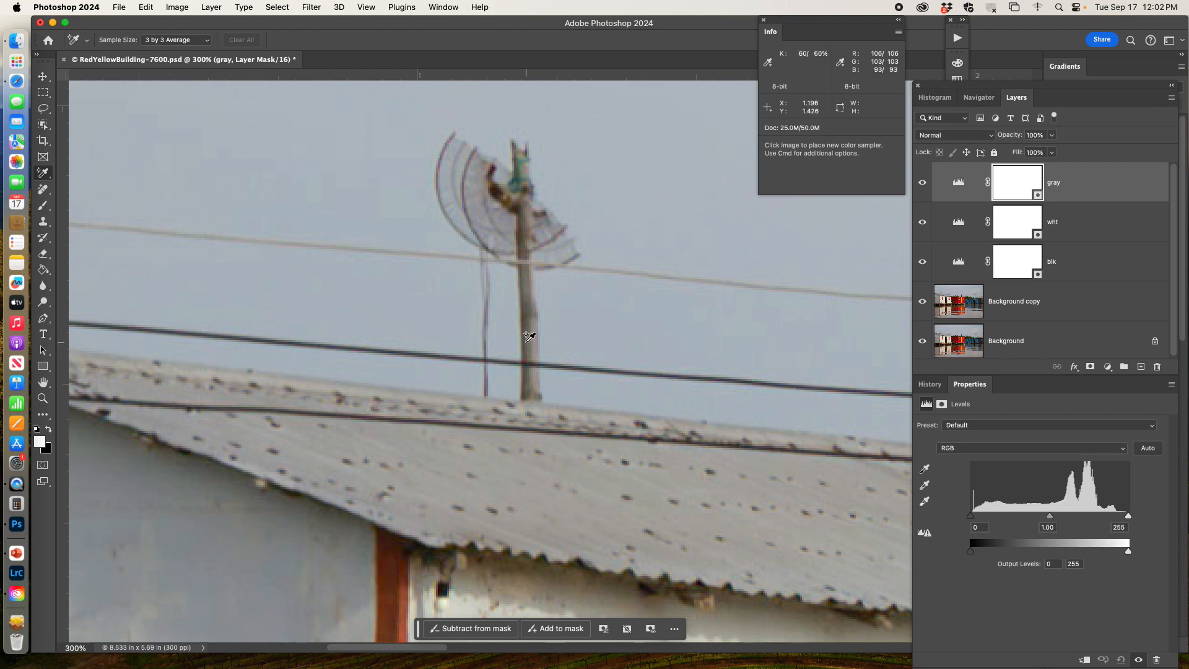
{"action": "left_click", "coordinate": [522, 240]}
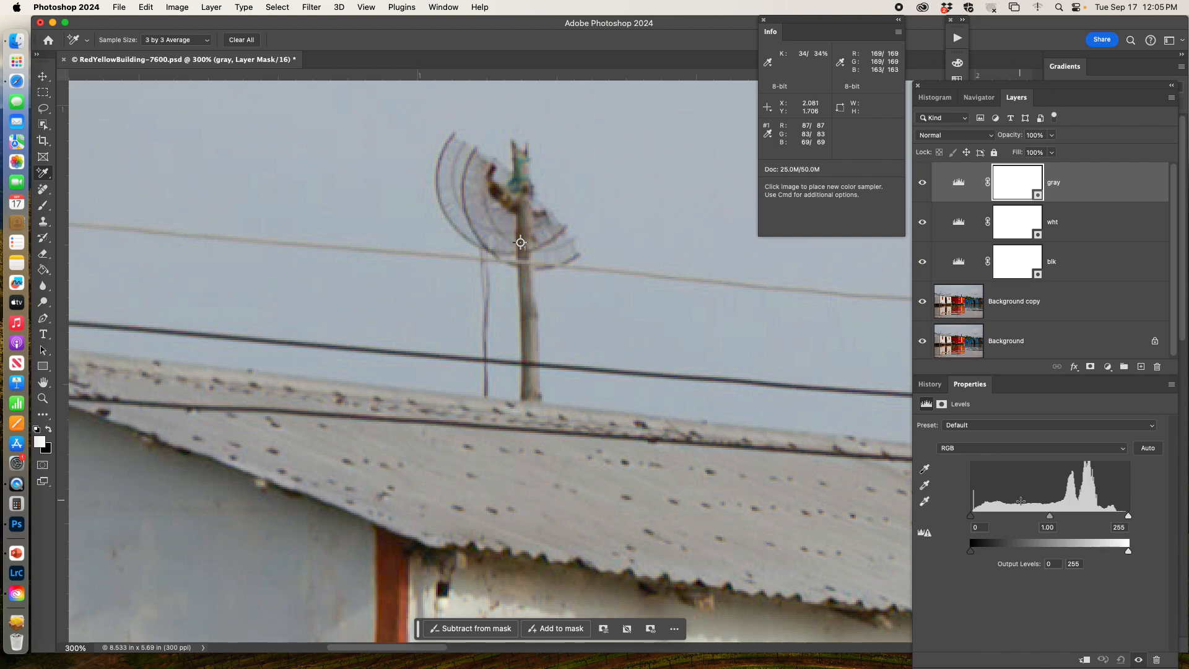
{"action": "left_click", "coordinate": [1121, 449]}
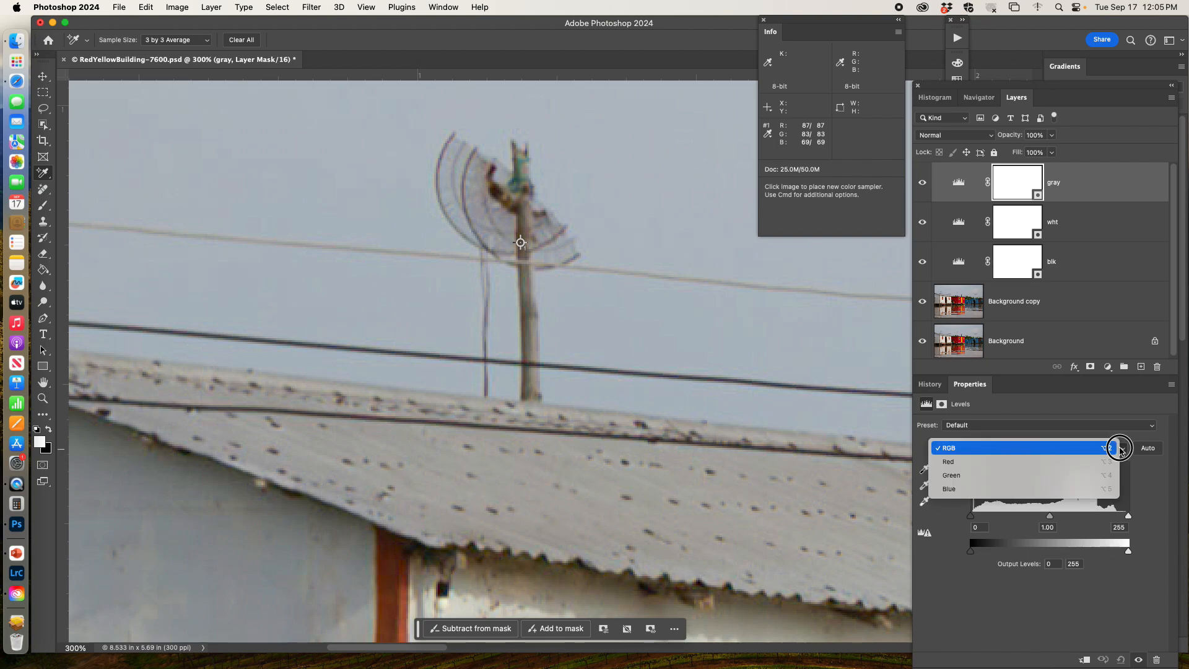
{"action": "left_click", "coordinate": [1039, 489]}
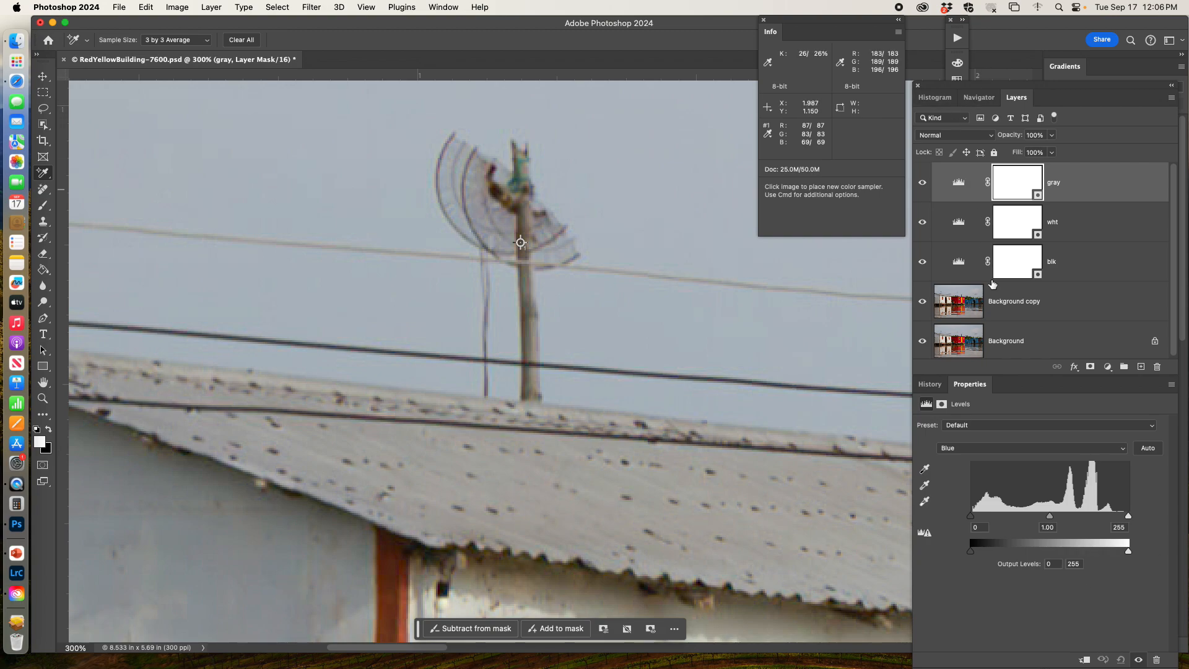
{"action": "left_click", "coordinate": [1021, 268]}
{"action": "left_click", "coordinate": [1021, 226]}
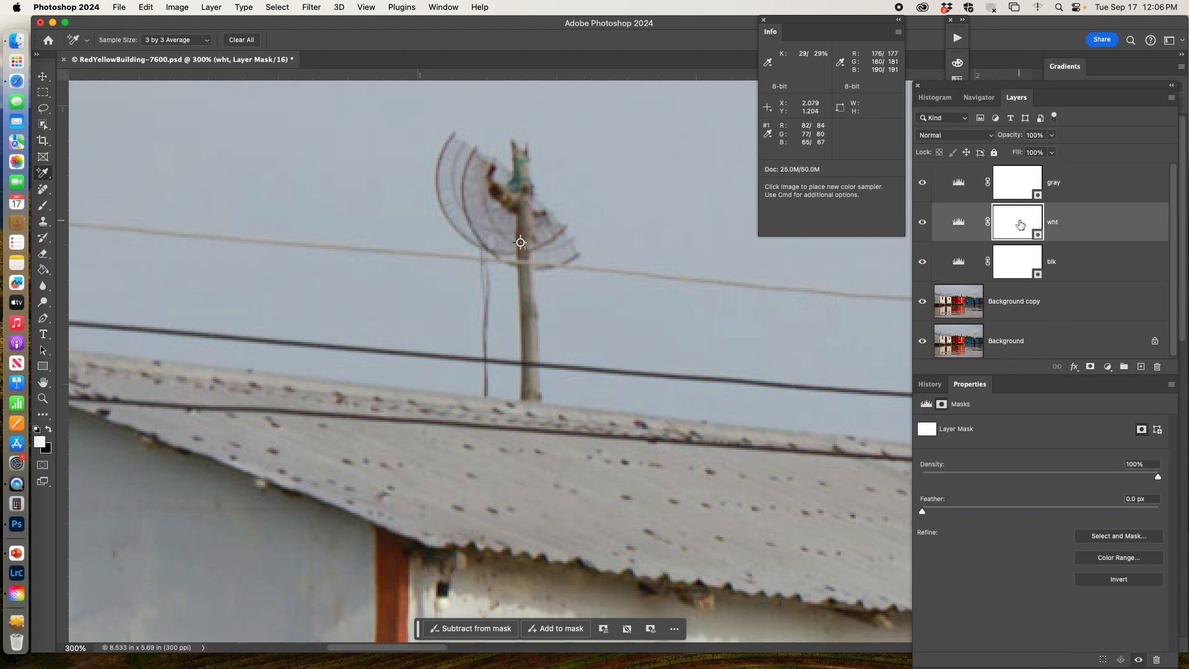
Step: Reselect the gray layer's mask and place a second color sampler higher on the antenna pole, near the dish's center
{"action": "left_click", "coordinate": [1019, 181]}
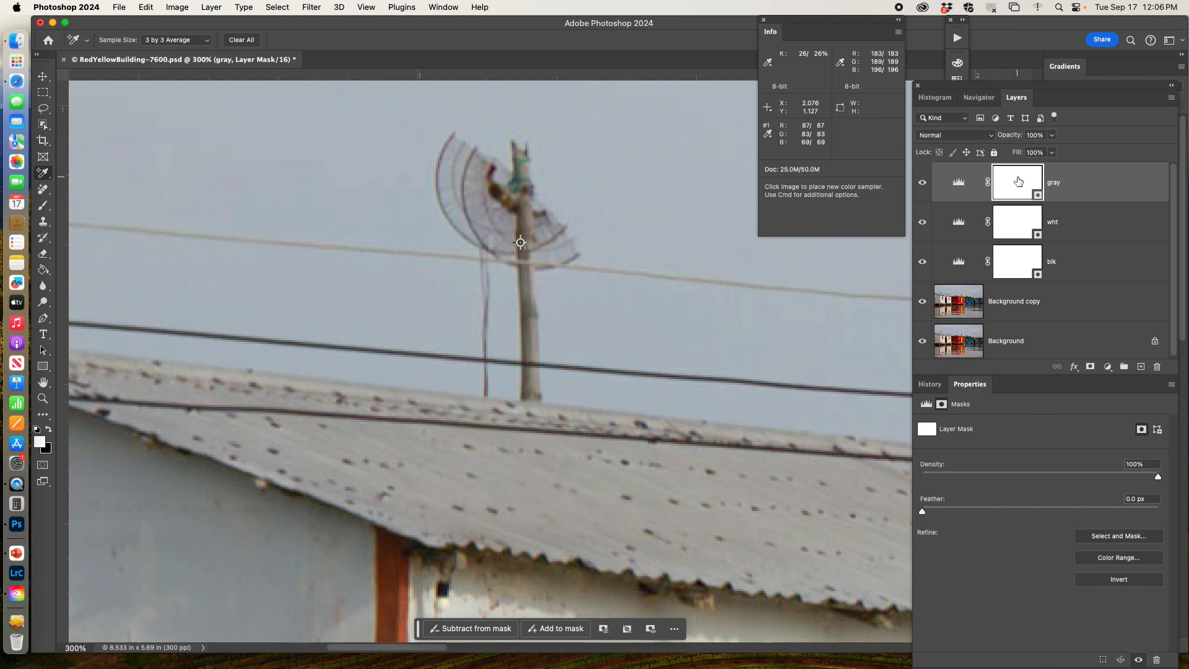
{"action": "left_click", "coordinate": [45, 173]}
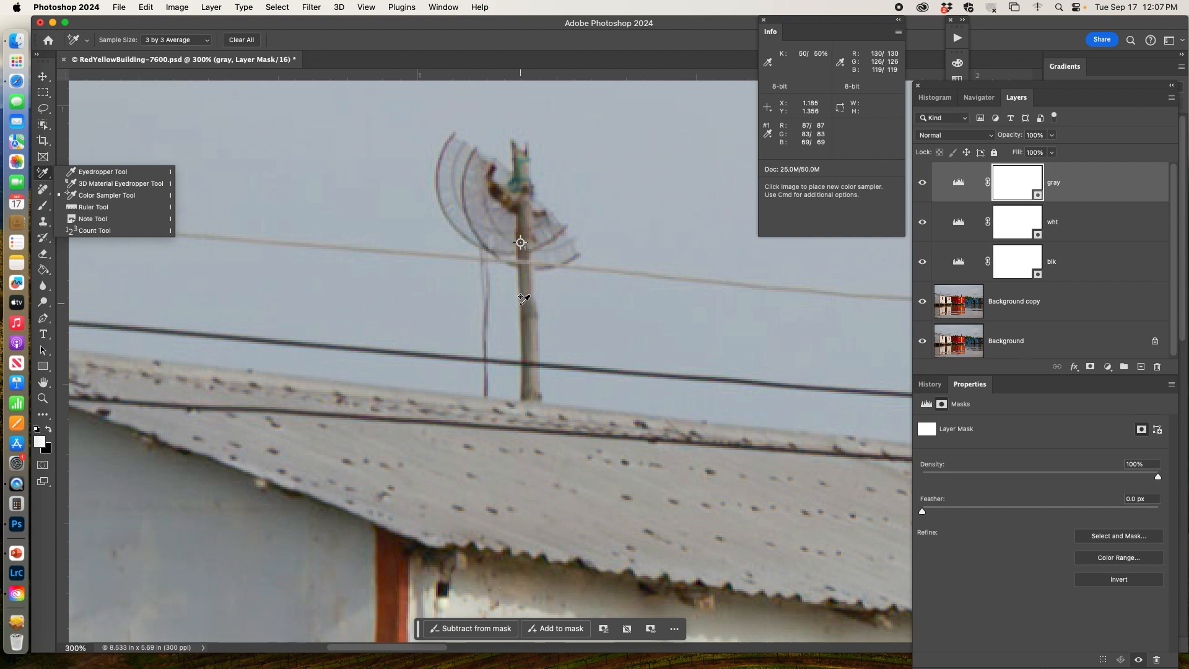
{"action": "left_click", "coordinate": [521, 210]}
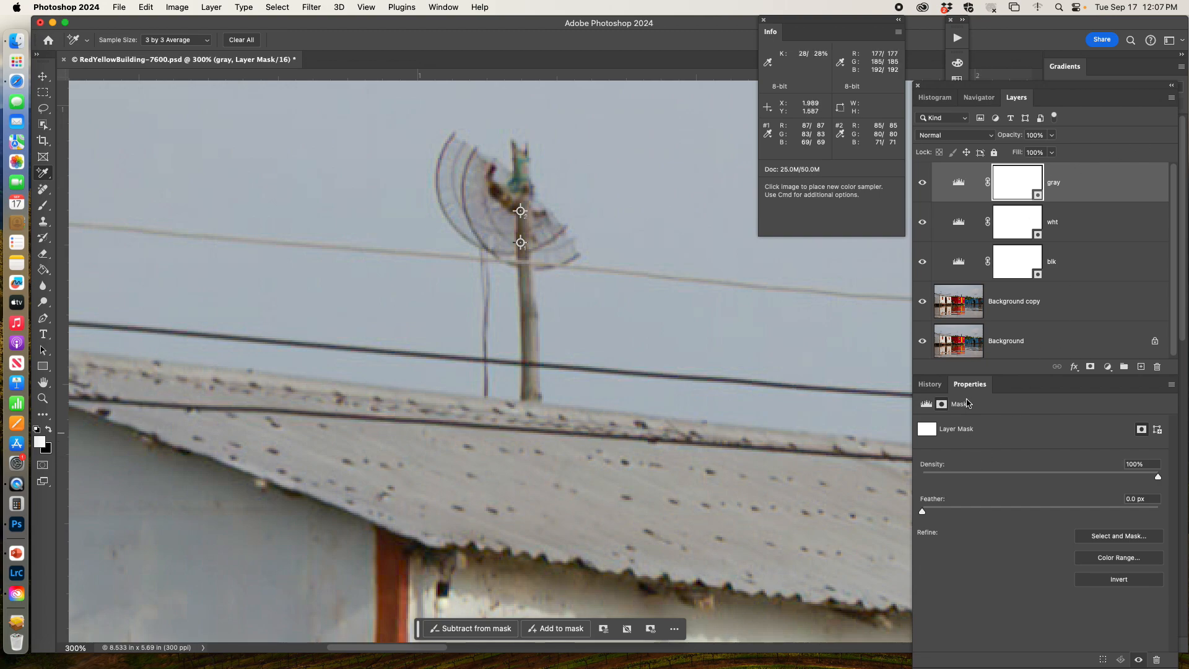
Step: Set the gray Levels layer's Blue channel midtone to 1.11 and return to the 50% full-image view
{"action": "left_click", "coordinate": [959, 184]}
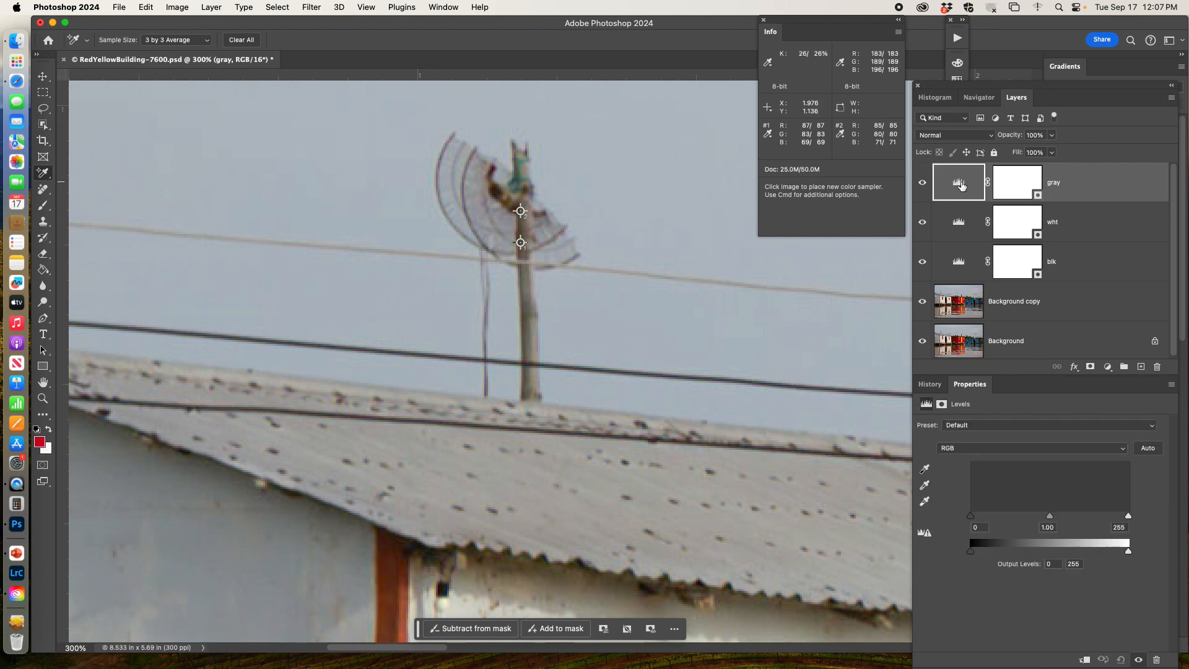
{"action": "left_click", "coordinate": [1094, 450]}
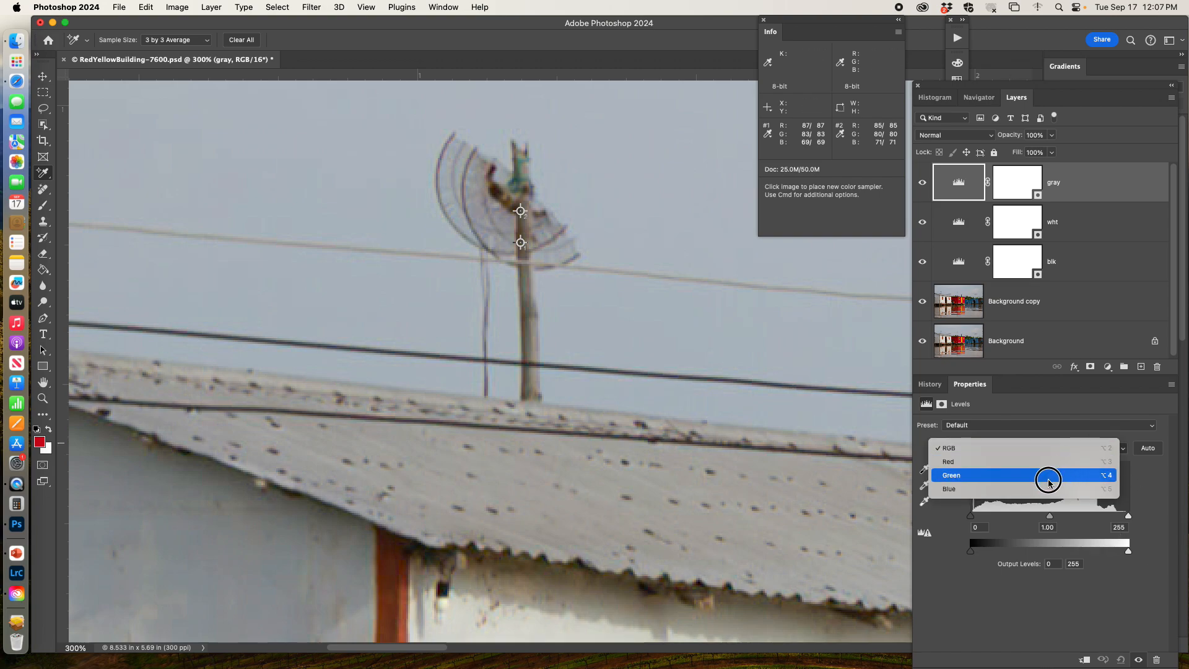
{"action": "left_click", "coordinate": [1039, 493]}
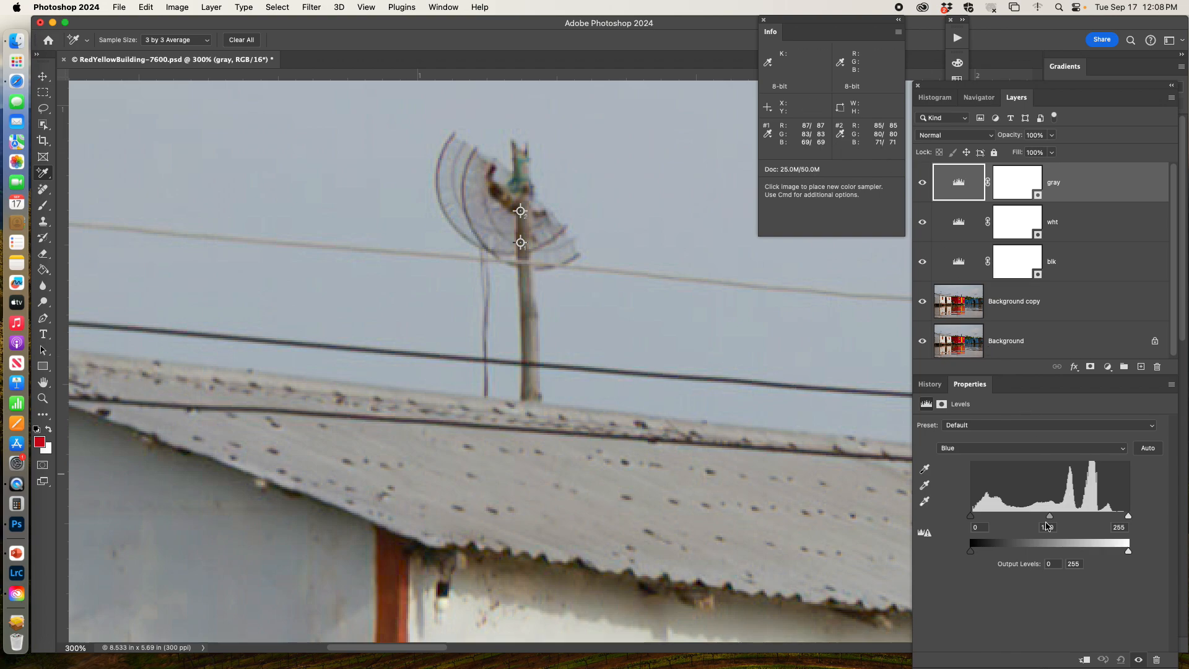
{"action": "left_click_drag", "start_coordinate": [1050, 517], "coordinate": [1044, 519]}
{"action": "key", "text": "super+minus"}
{"action": "key", "text": "super+minus"}
{"action": "key", "text": "super+minus"}
{"action": "key", "text": "super+minus"}
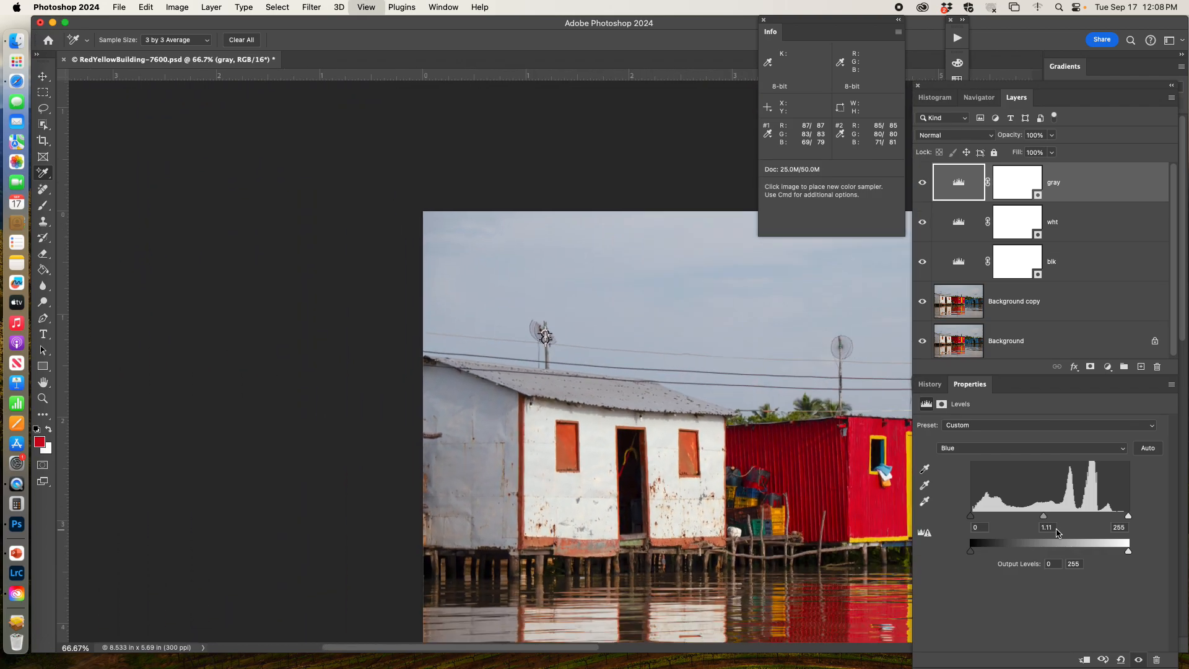
{"action": "left_click_drag", "start_coordinate": [775, 416], "coordinate": [430, 292]}
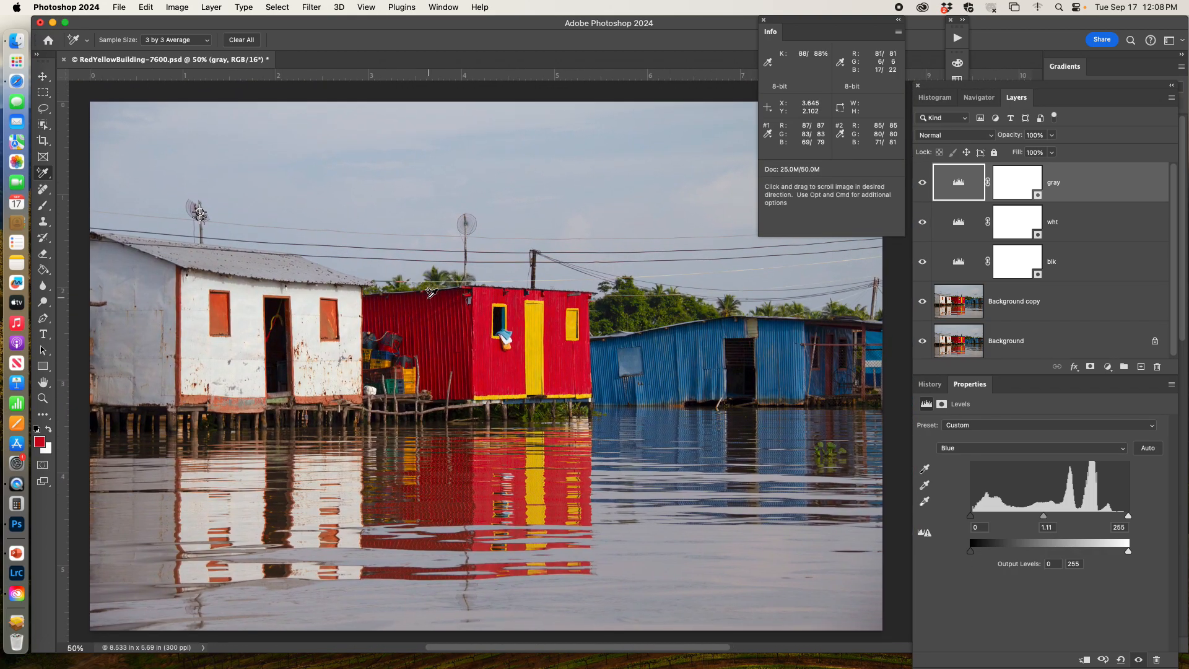
Step: Compare the image with and without the gray Levels correction, leaving the layer visible
{"action": "left_click", "coordinate": [923, 186]}
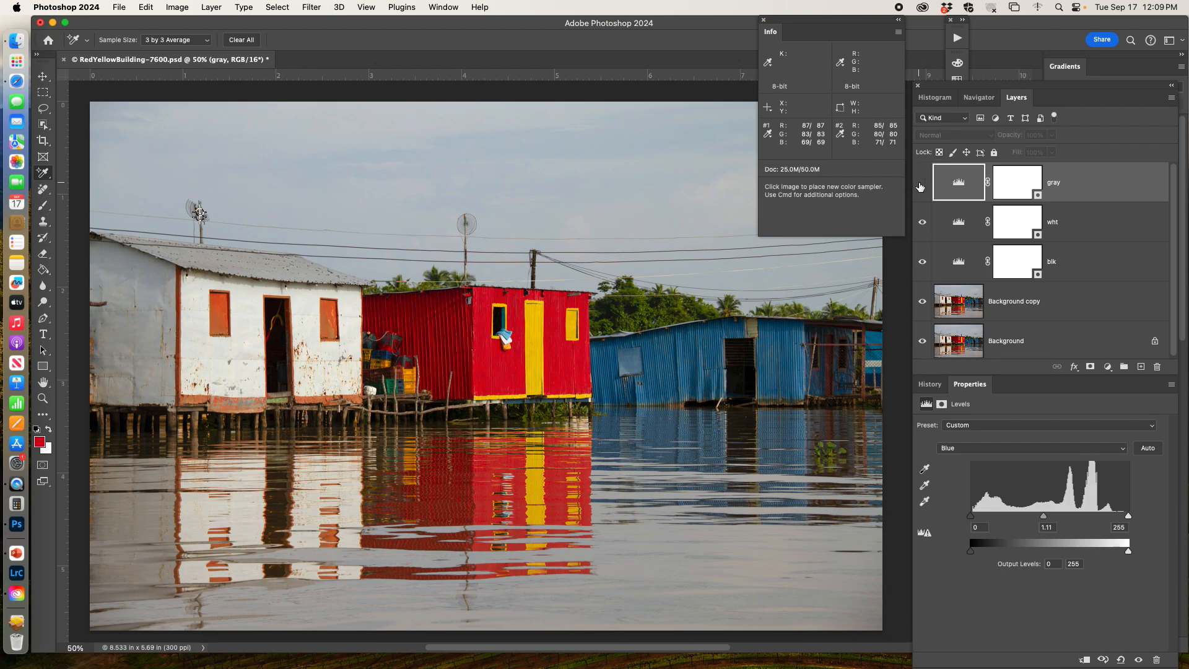
{"action": "left_click", "coordinate": [923, 184]}
{"action": "left_click", "coordinate": [923, 184]}
{"action": "left_click", "coordinate": [922, 184]}
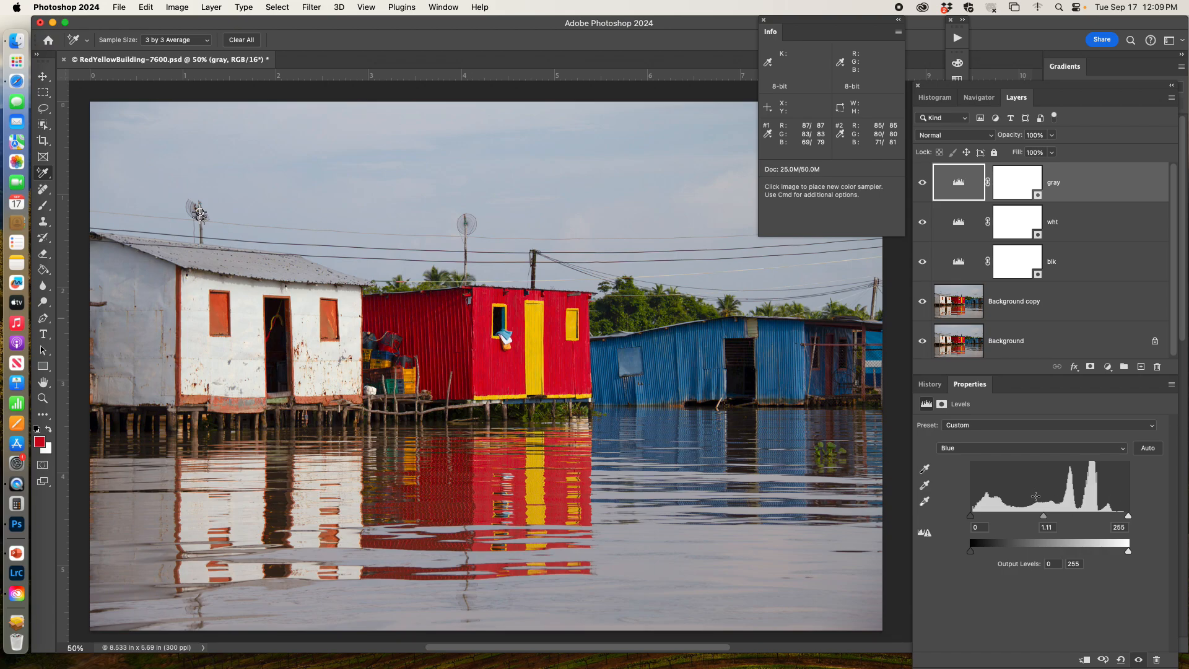
Step: Lower the gray layer's Blue midtone slightly and check the image with and without the layer, leaving it visible
{"action": "left_click_drag", "start_coordinate": [1044, 518], "coordinate": [1046, 519]}
{"action": "left_click", "coordinate": [923, 183]}
{"action": "left_click", "coordinate": [923, 183]}
{"action": "left_click", "coordinate": [923, 183]}
{"action": "left_click", "coordinate": [923, 183]}
{"action": "left_click", "coordinate": [922, 183]}
{"action": "left_click", "coordinate": [923, 183]}
Step: Group the gray, wht and blk adjustment layers and name the group "levels collor correct"
{"action": "left_click", "coordinate": [1079, 263], "text": "shift"}
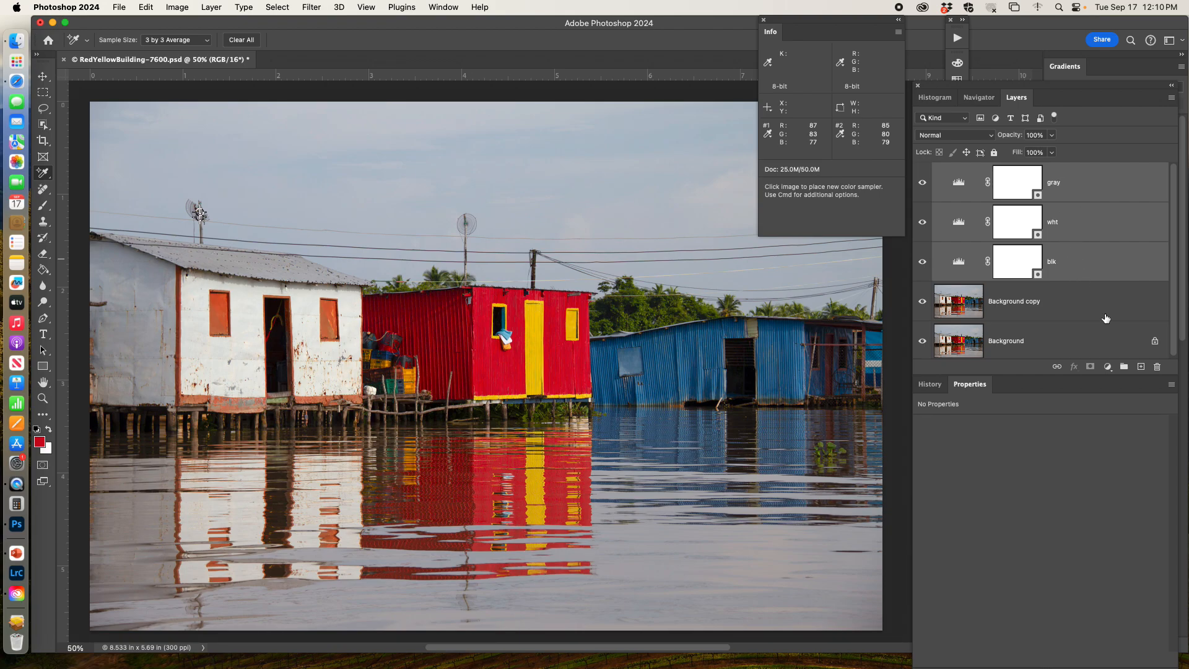
{"action": "left_click", "coordinate": [1124, 368]}
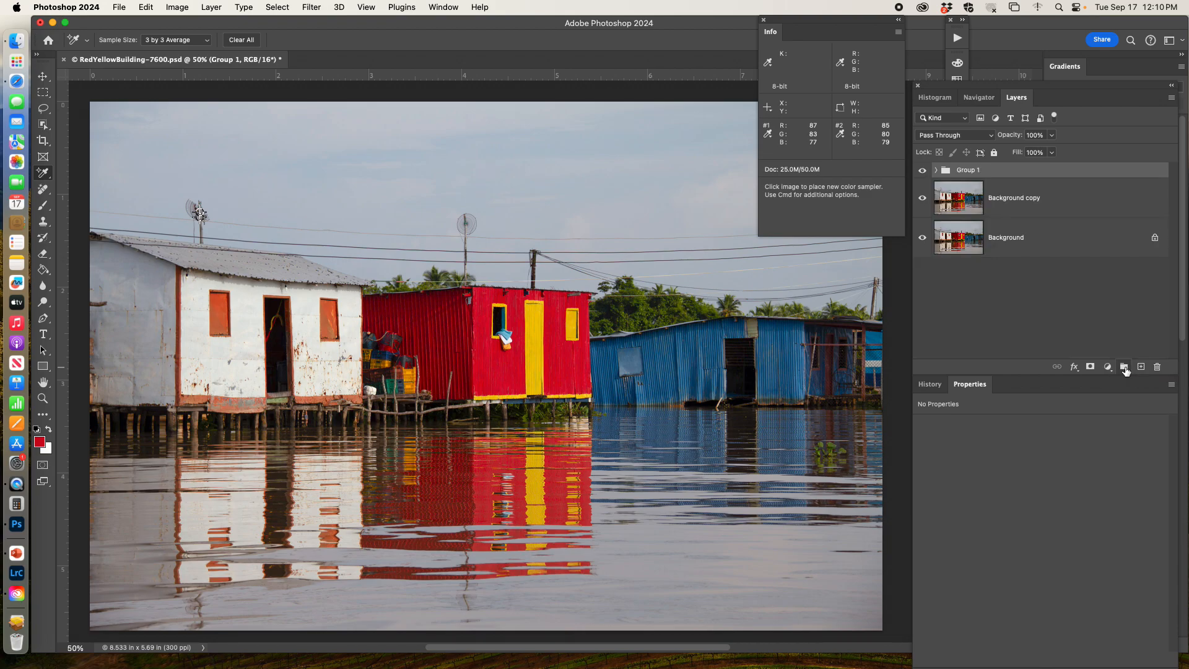
{"action": "double_click", "coordinate": [967, 170]}
{"action": "type", "text": "levels collor corre"}
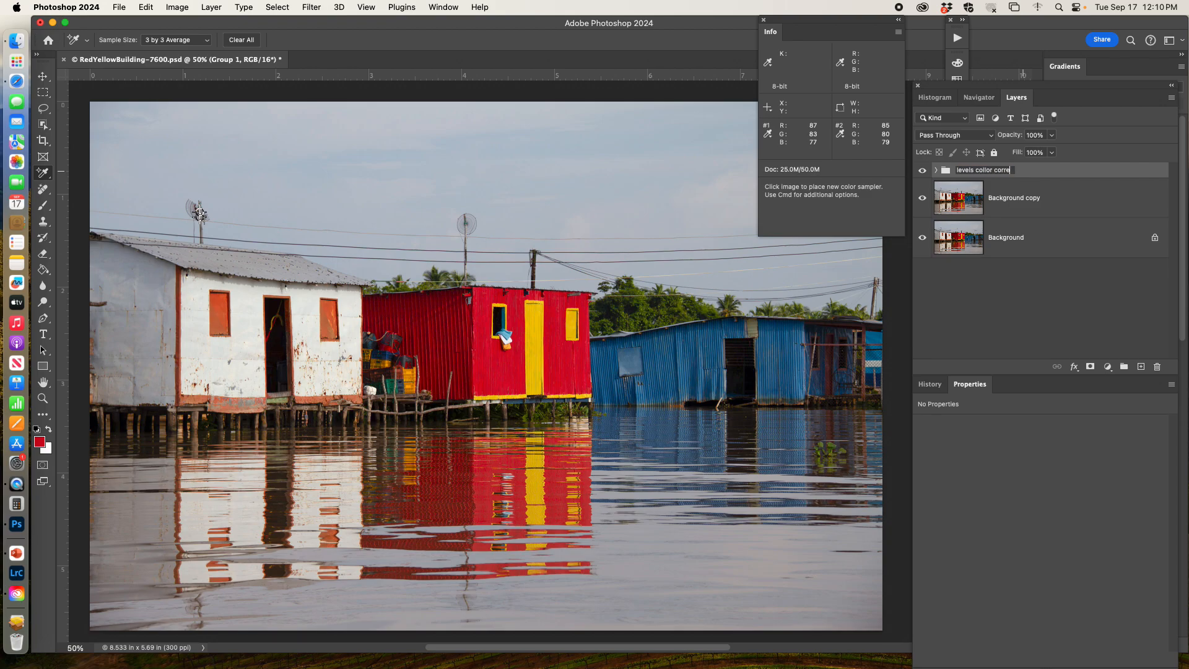
{"action": "type", "text": "ct"}
{"action": "key", "text": "Return"}
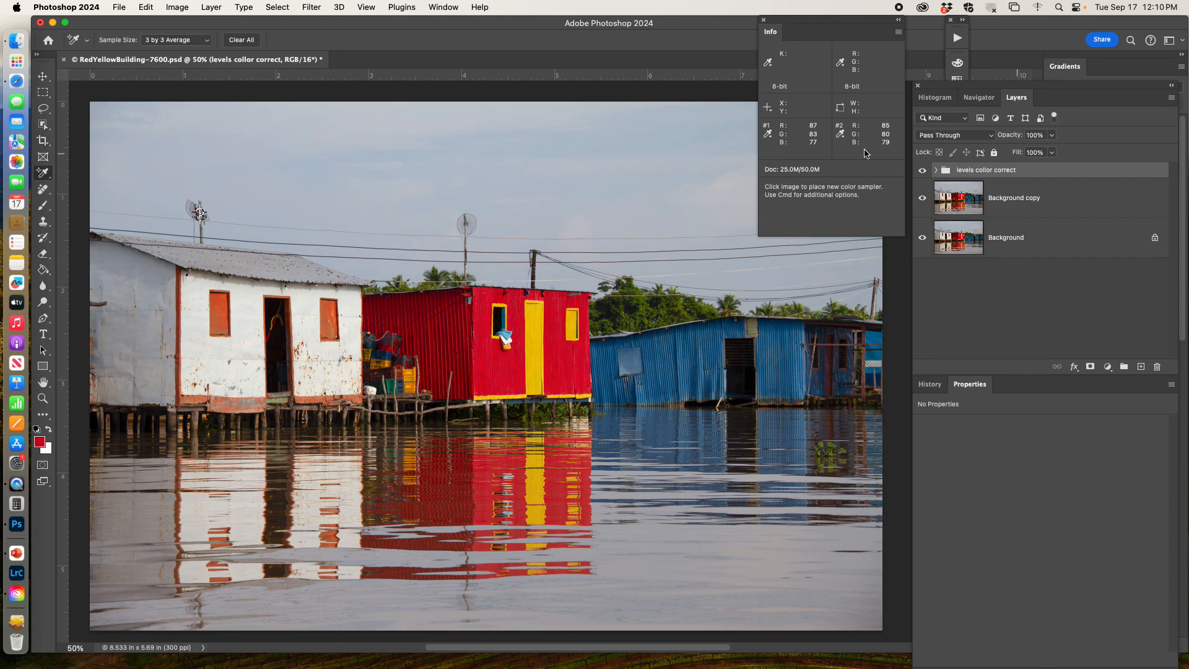
Step: Compare the photo with and without the "levels collor correct" group, leaving the group hidden
{"action": "left_click", "coordinate": [922, 171]}
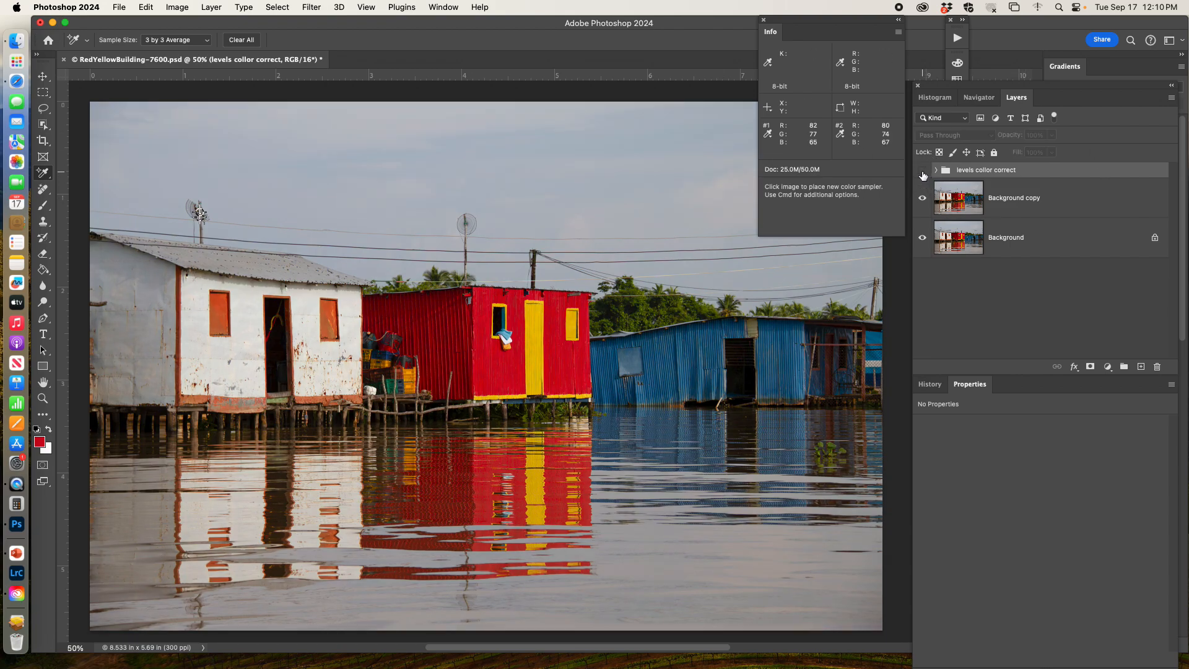
{"action": "left_click", "coordinate": [922, 176]}
{"action": "left_click", "coordinate": [922, 176]}
{"action": "left_click", "coordinate": [922, 175]}
{"action": "left_click", "coordinate": [922, 176]}
{"action": "left_click", "coordinate": [922, 176]}
{"action": "left_click", "coordinate": [923, 175]}
{"action": "left_click", "coordinate": [923, 175]}
{"action": "left_click", "coordinate": [922, 171]}
{"action": "left_click", "coordinate": [922, 171]}
{"action": "left_click", "coordinate": [922, 171]}
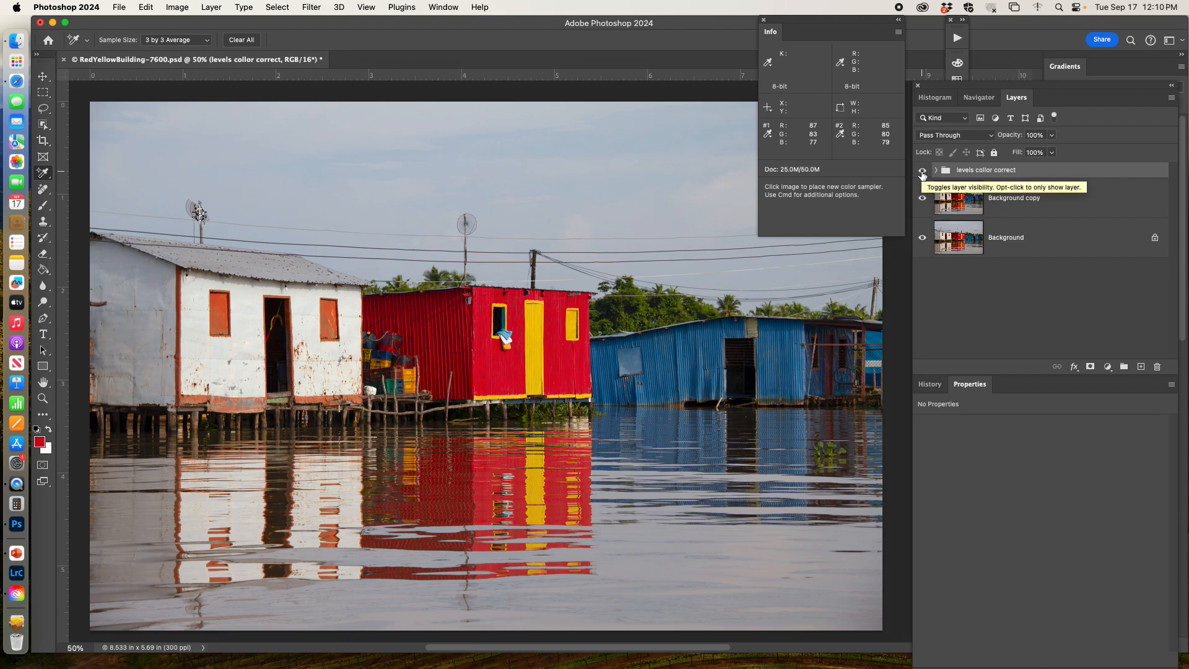
{"action": "left_click", "coordinate": [922, 171]}
{"action": "left_click", "coordinate": [922, 170]}
{"action": "left_click", "coordinate": [922, 171]}
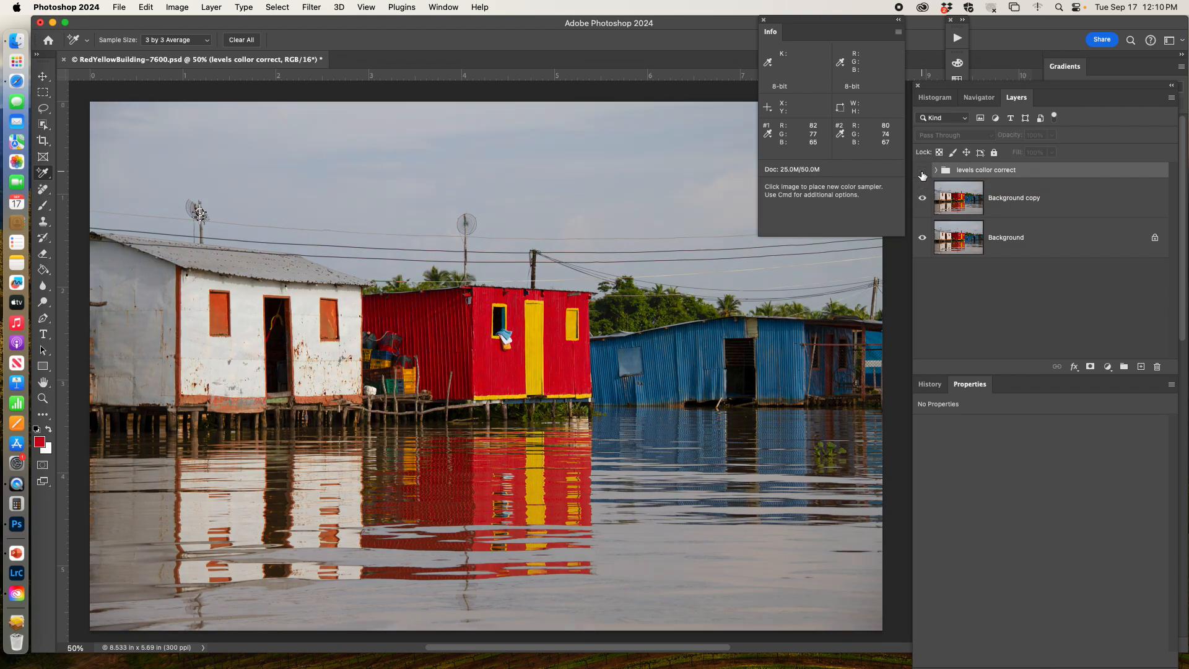
Step: Add a new Levels adjustment layer directly above the Background copy layer
{"action": "left_click", "coordinate": [955, 204]}
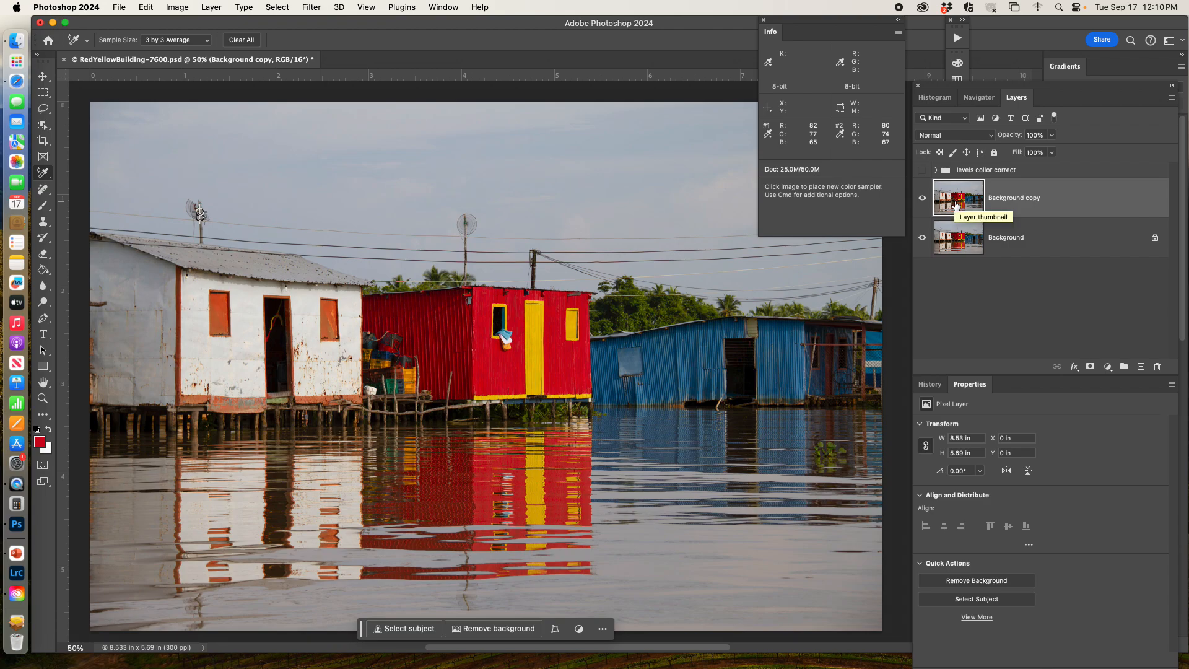
{"action": "left_click", "coordinate": [1108, 366]}
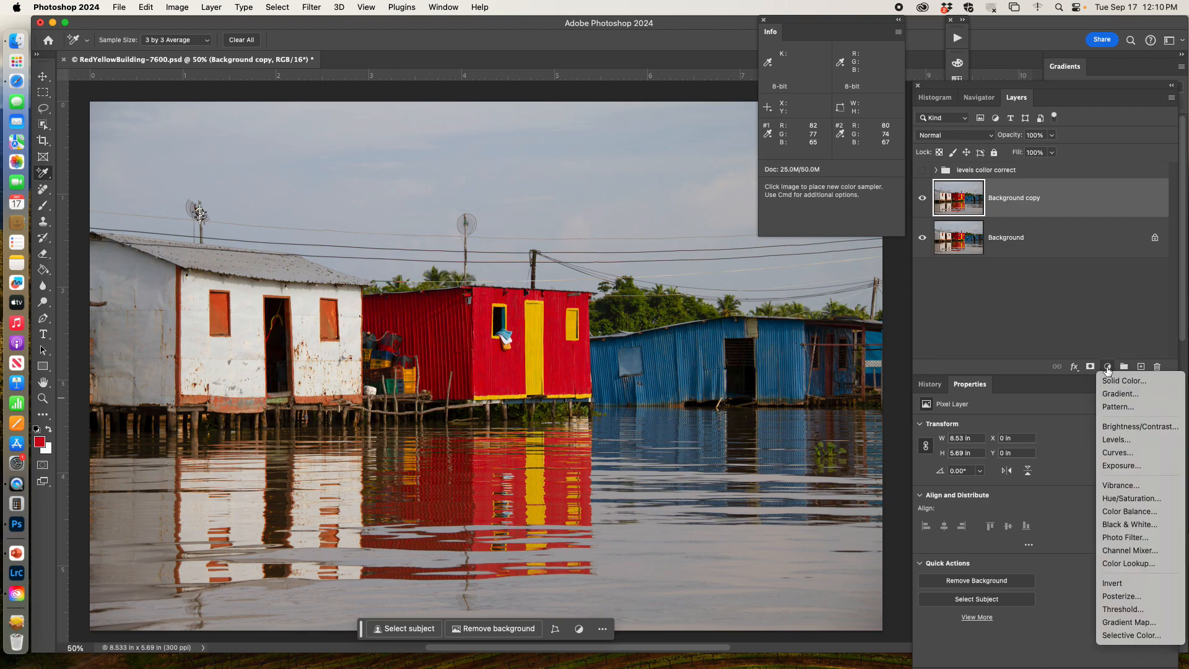
{"action": "left_click", "coordinate": [1113, 440]}
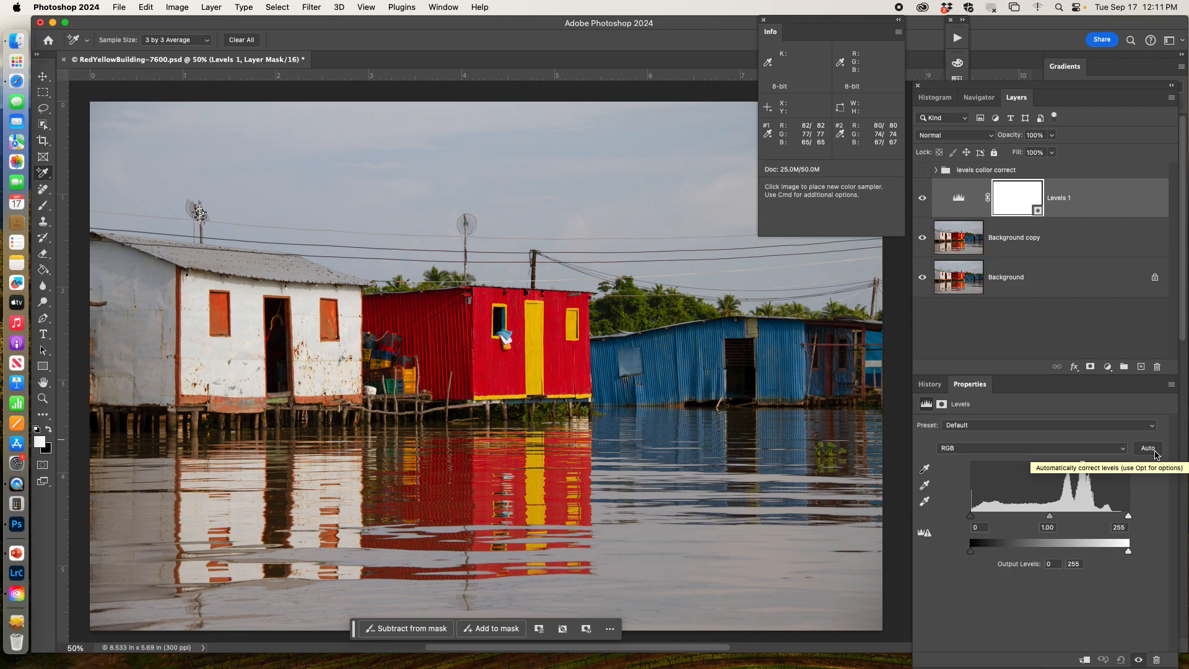
Step: Try the automatic Levels correction, undo it, and view the Auto Color Correction Options without applying them
{"action": "left_click", "coordinate": [1149, 448]}
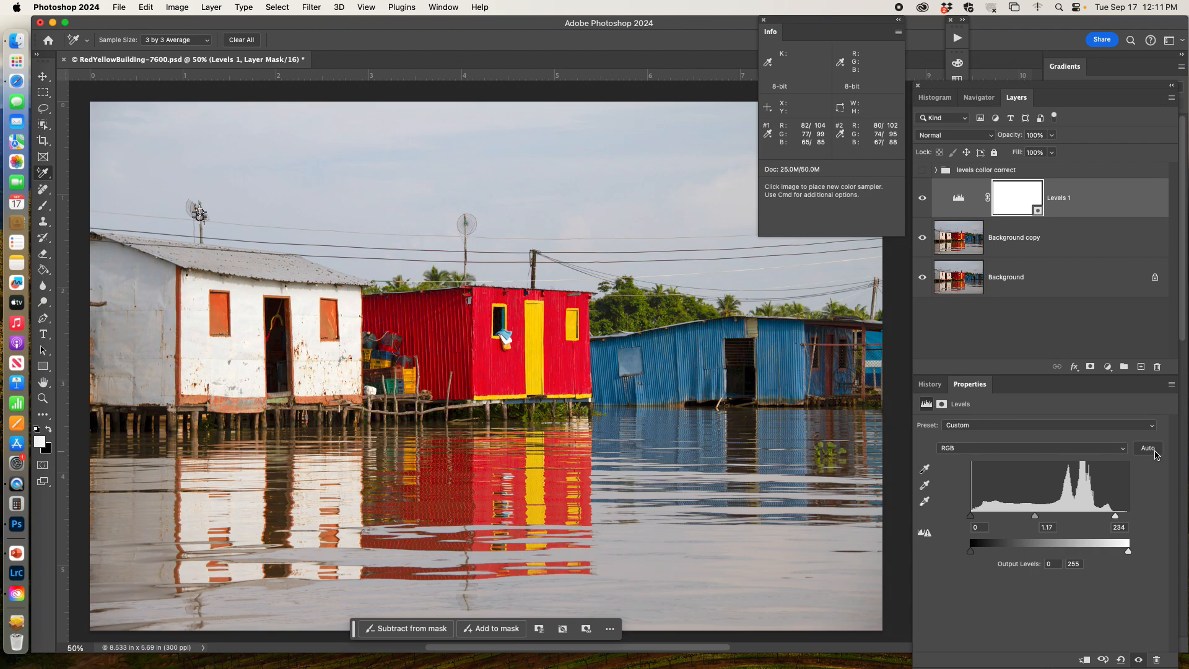
{"action": "key", "text": "super+z"}
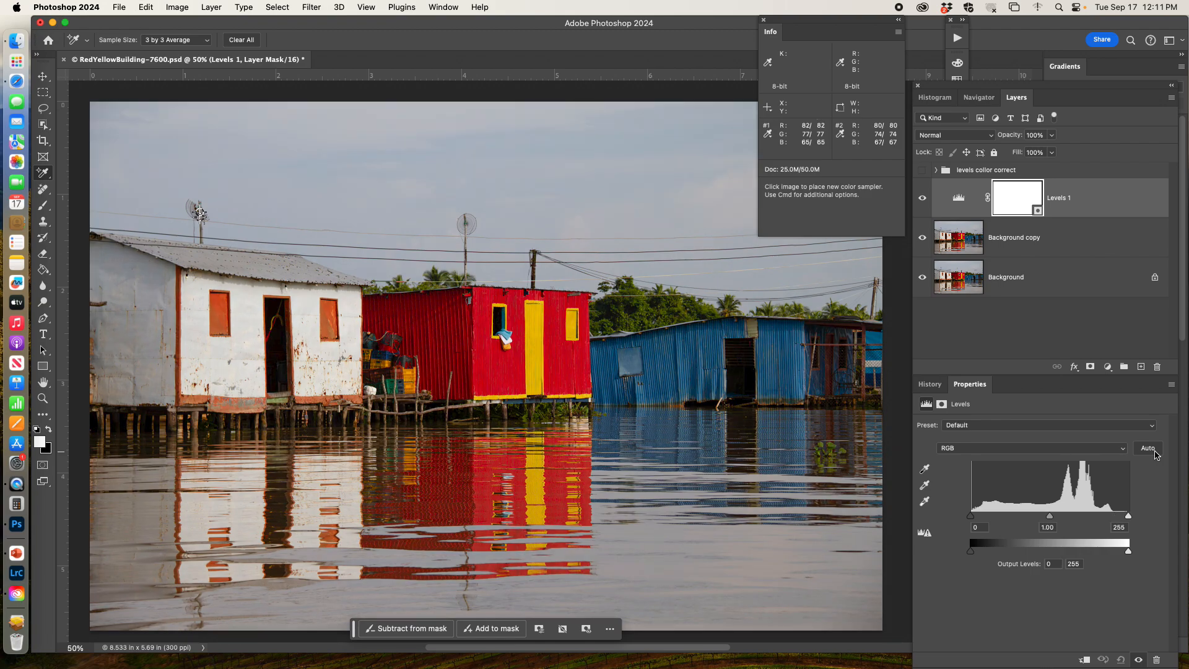
{"action": "left_click", "coordinate": [1151, 451], "text": "alt"}
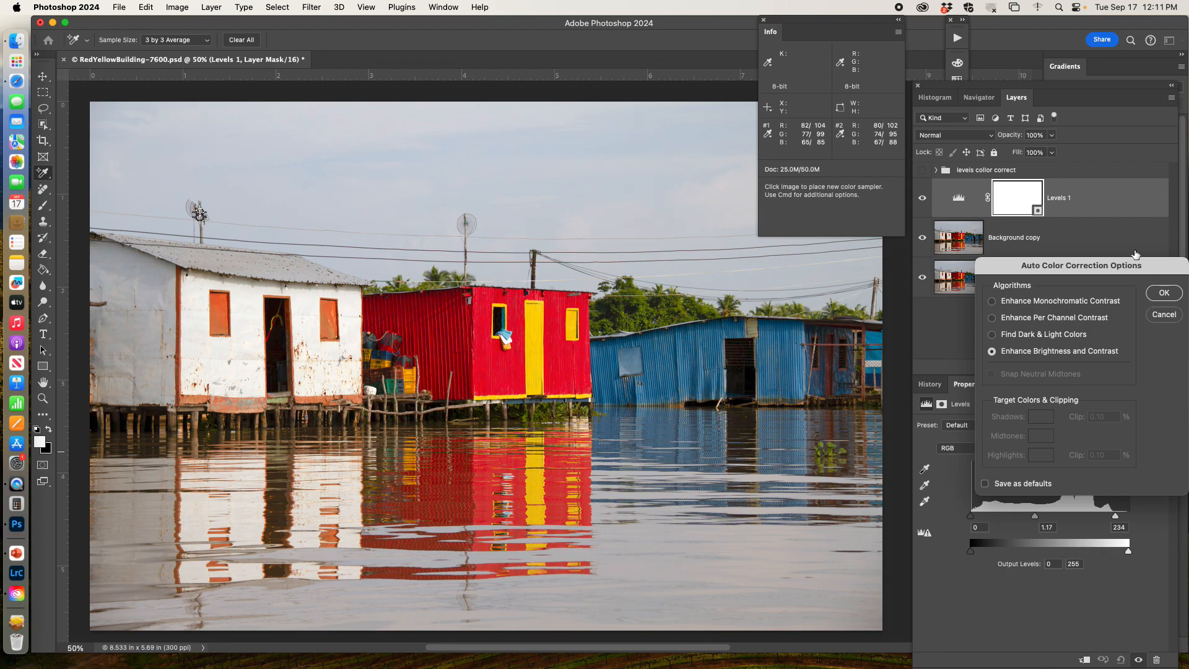
{"action": "left_click_drag", "start_coordinate": [1151, 265], "coordinate": [872, 248]}
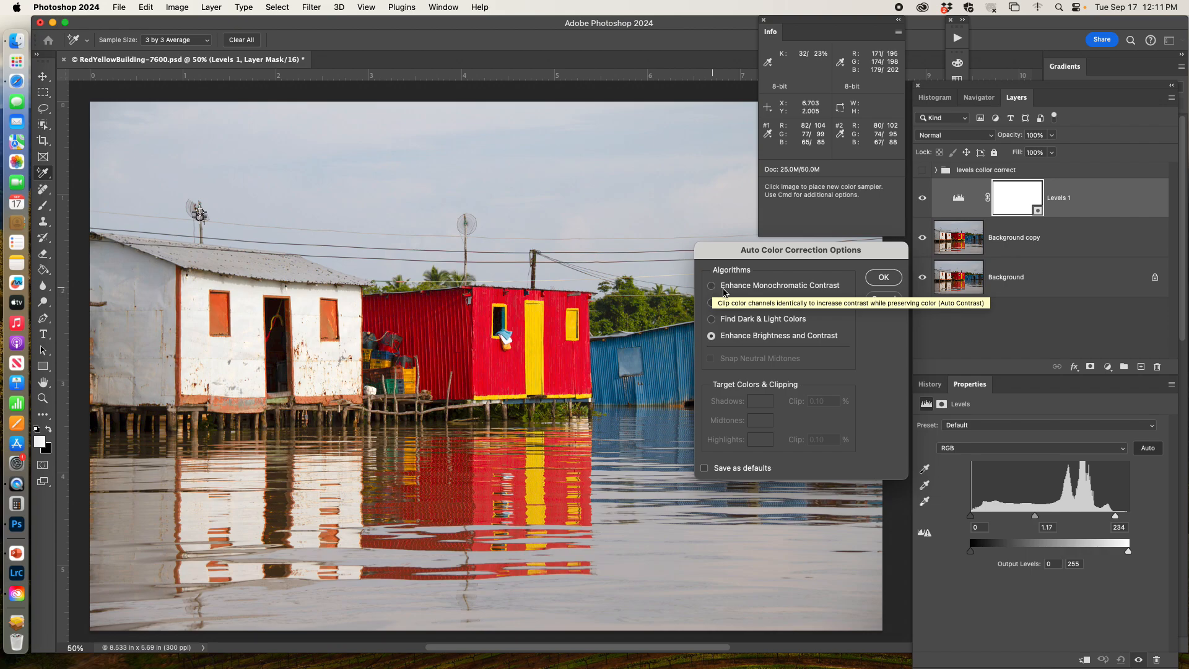
{"action": "left_click", "coordinate": [885, 296]}
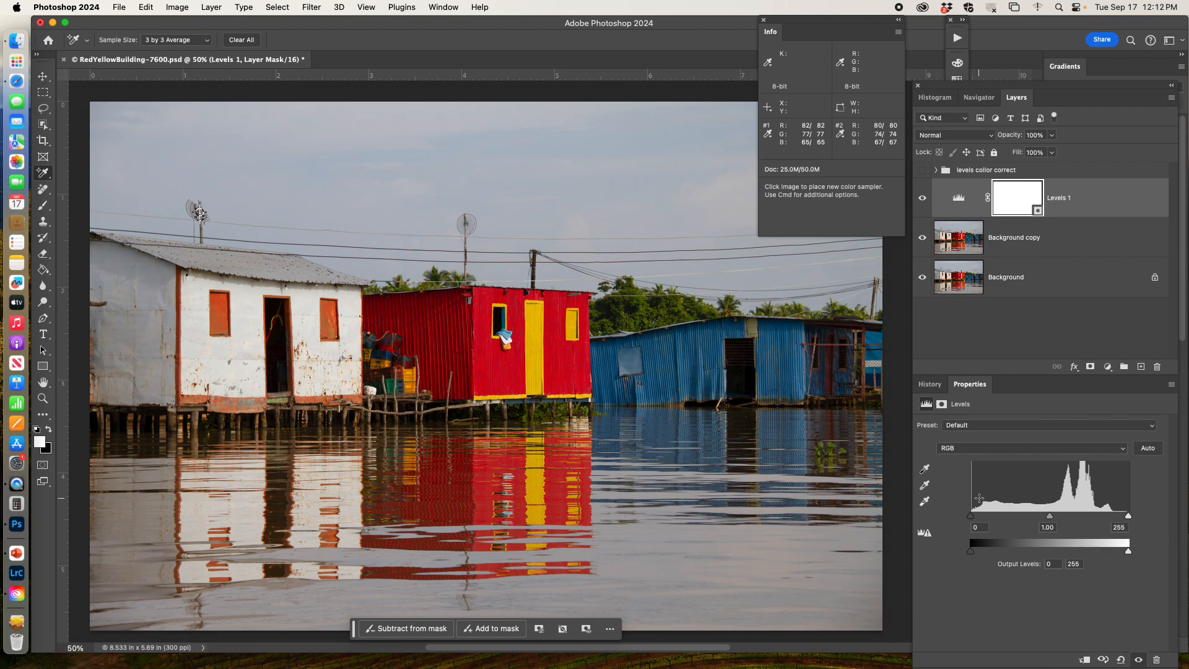
Step: In the Auto Color Correction Options, compare Enhance Brightness and Contrast with Enhance Monochromatic Contrast, choosing the latter with Snap Neutral Midtones on
{"action": "left_click", "coordinate": [1147, 448], "text": "alt"}
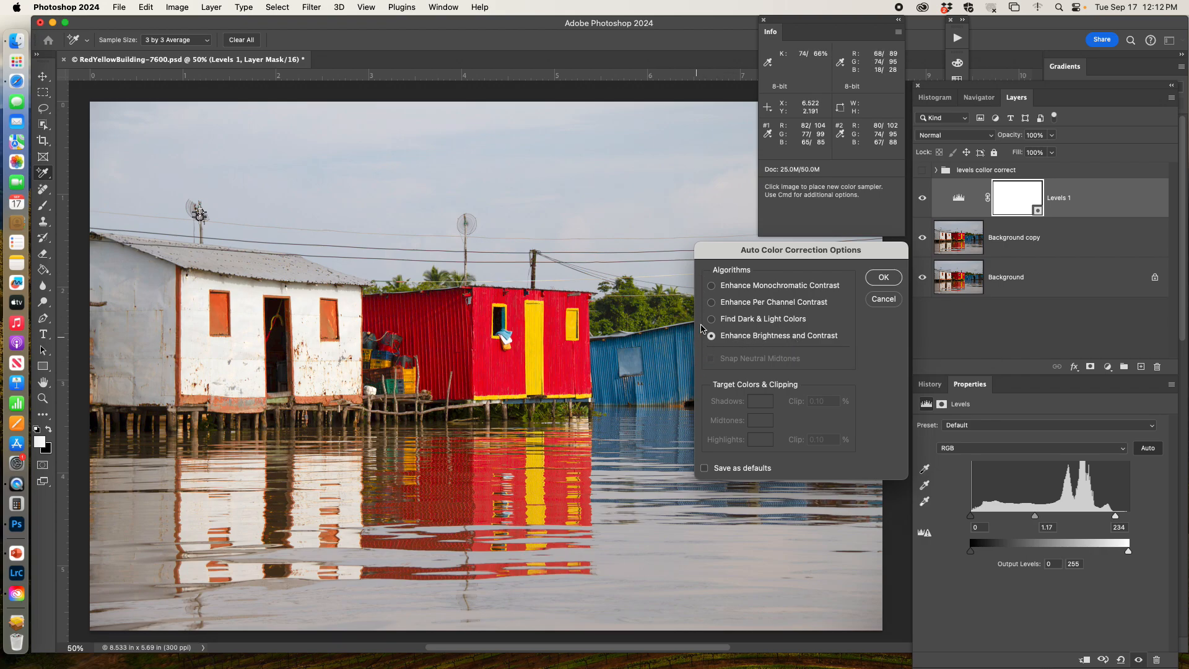
{"action": "left_click", "coordinate": [711, 287]}
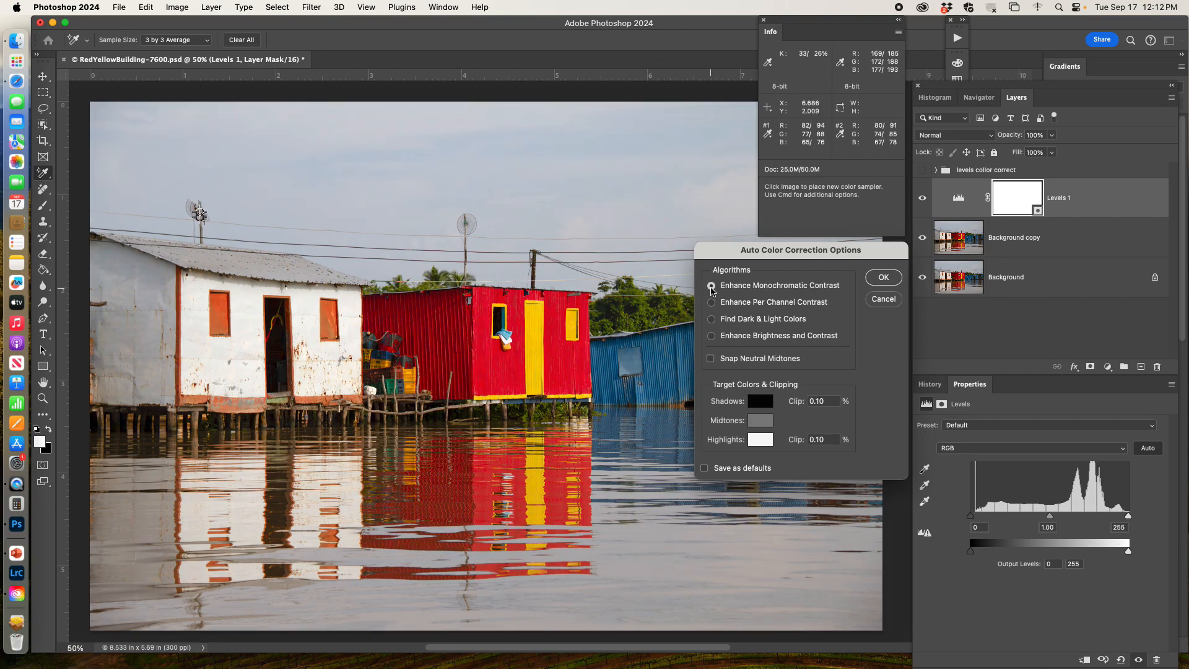
{"action": "left_click", "coordinate": [711, 336]}
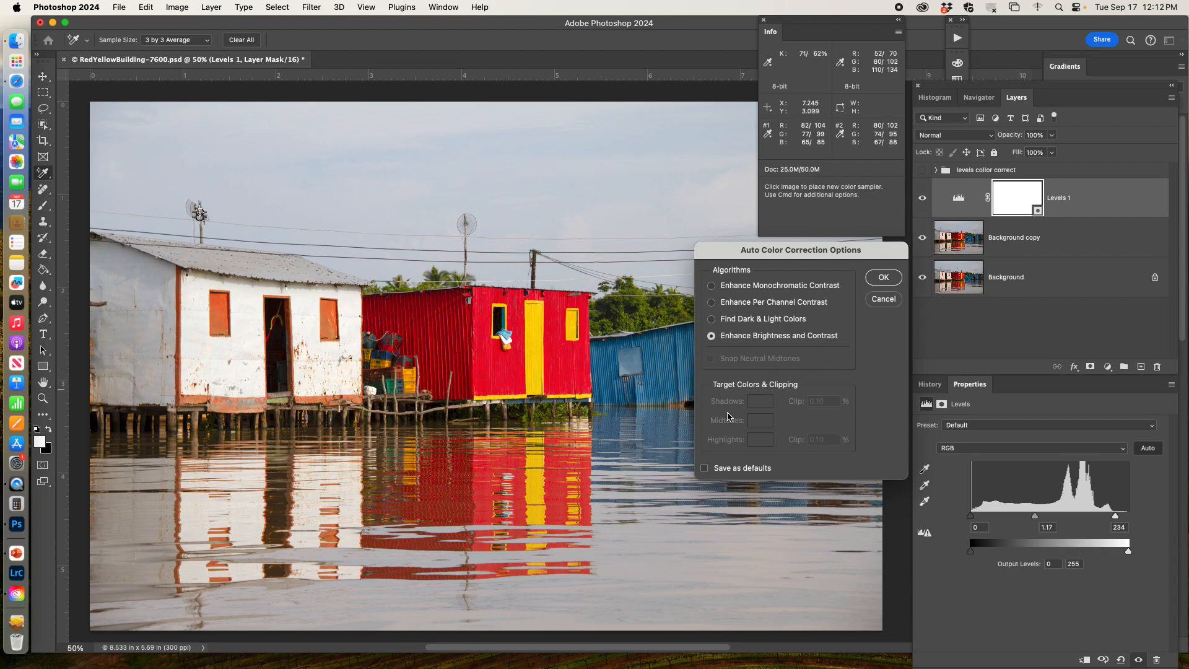
{"action": "left_click", "coordinate": [715, 288]}
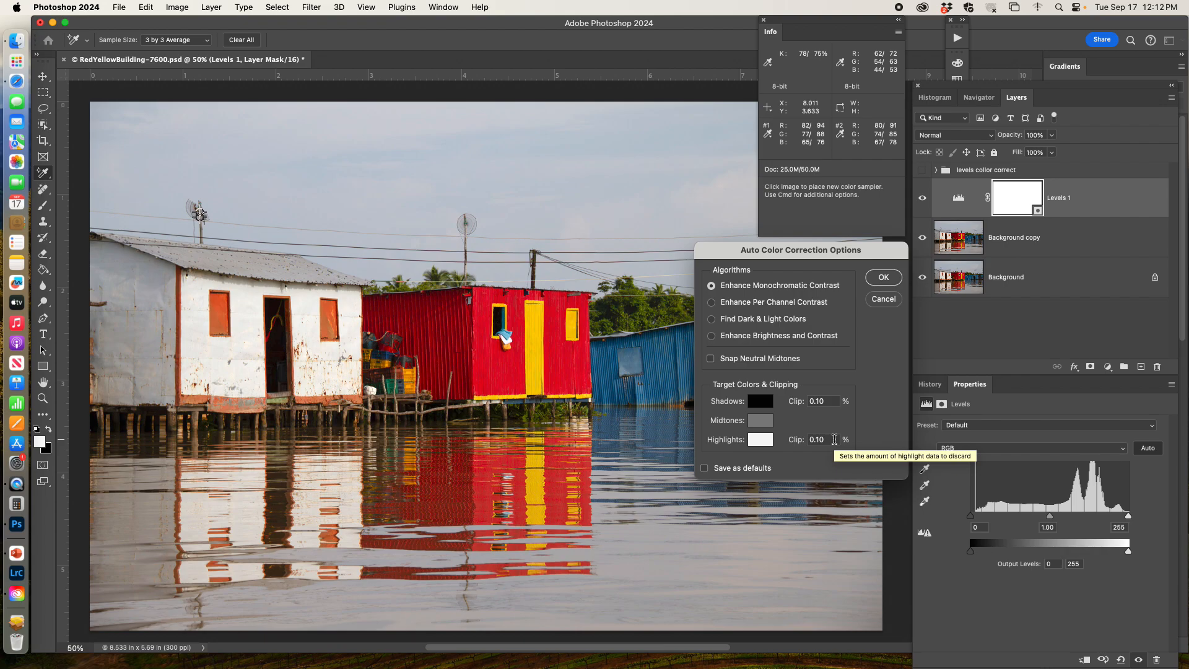
{"action": "left_click", "coordinate": [711, 359]}
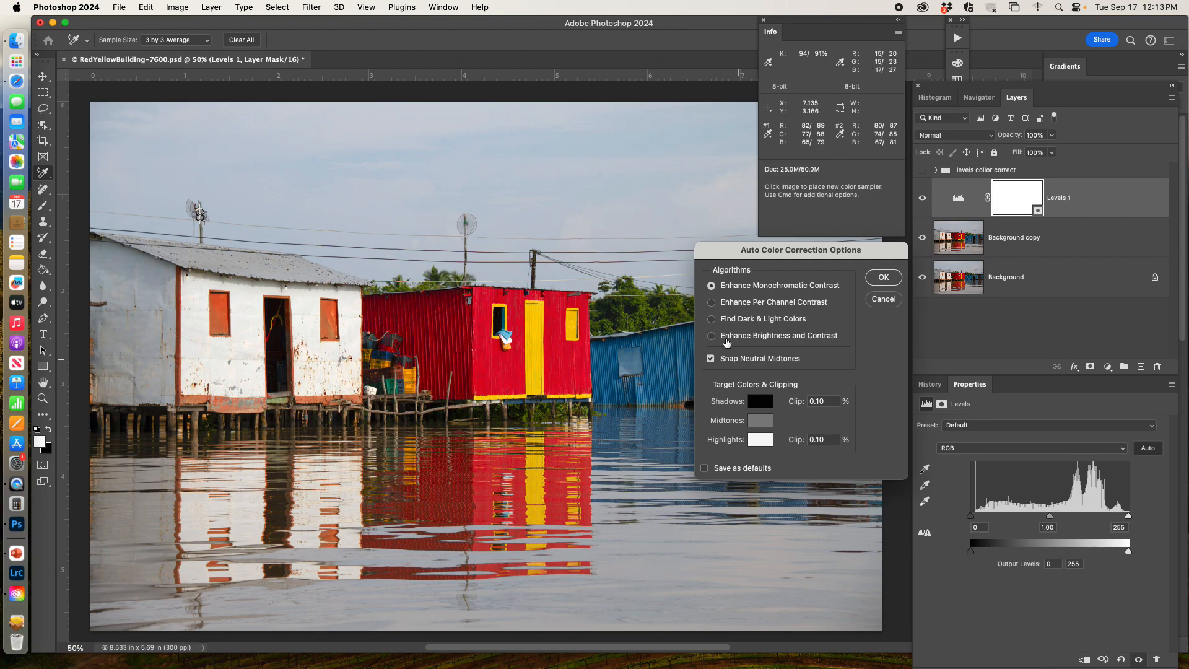
Step: Move the correction options and Info panel off the photo and compare Enhance Monochromatic Contrast with and without Snap Neutral Midtones
{"action": "left_click_drag", "start_coordinate": [718, 250], "coordinate": [926, 332]}
{"action": "left_click_drag", "start_coordinate": [805, 20], "coordinate": [1089, 21]}
{"action": "left_click_drag", "start_coordinate": [1064, 335], "coordinate": [1152, 320]}
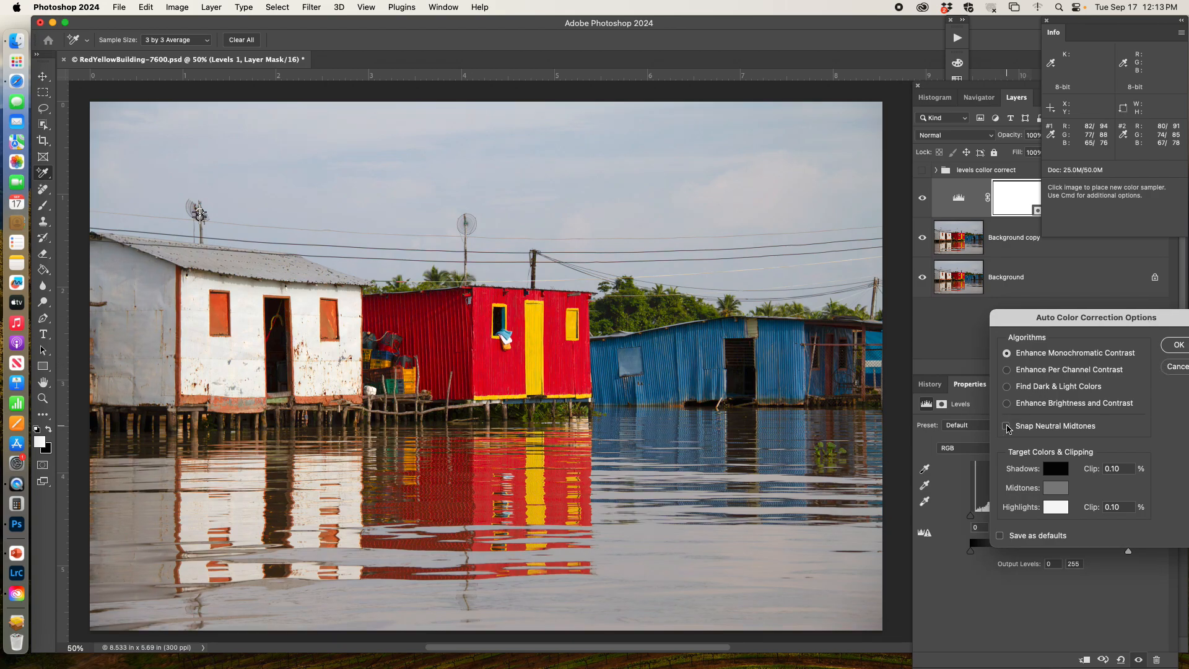
{"action": "left_click", "coordinate": [1007, 426]}
{"action": "left_click", "coordinate": [1007, 426]}
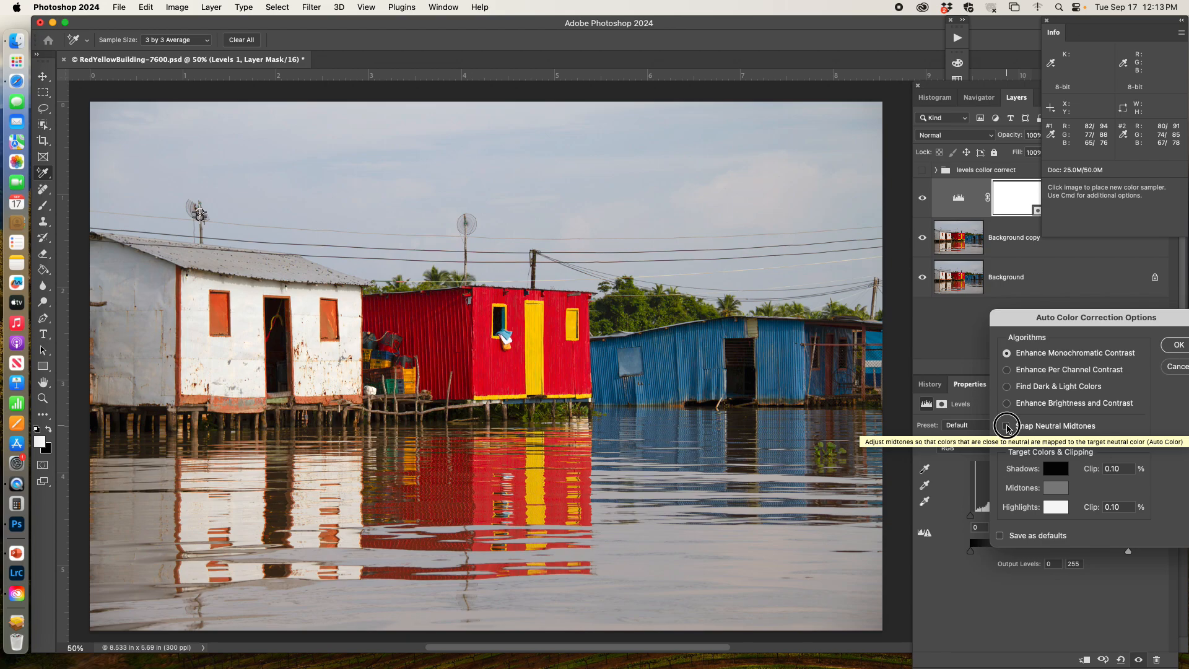
{"action": "left_click", "coordinate": [1007, 426]}
{"action": "left_click", "coordinate": [1007, 426]}
Step: Switch the algorithm to Enhance Per Channel Contrast and compare the photo with and without Snap Neutral Midtones
{"action": "left_click", "coordinate": [1007, 370]}
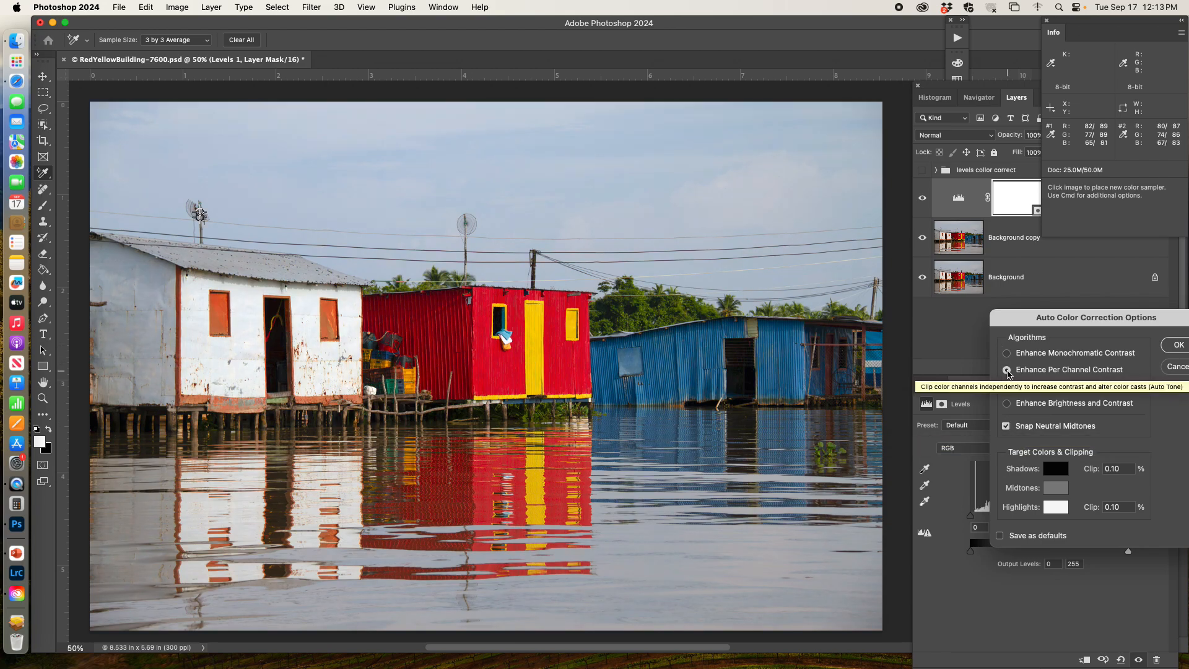
{"action": "left_click", "coordinate": [1006, 425]}
{"action": "left_click", "coordinate": [1007, 426]}
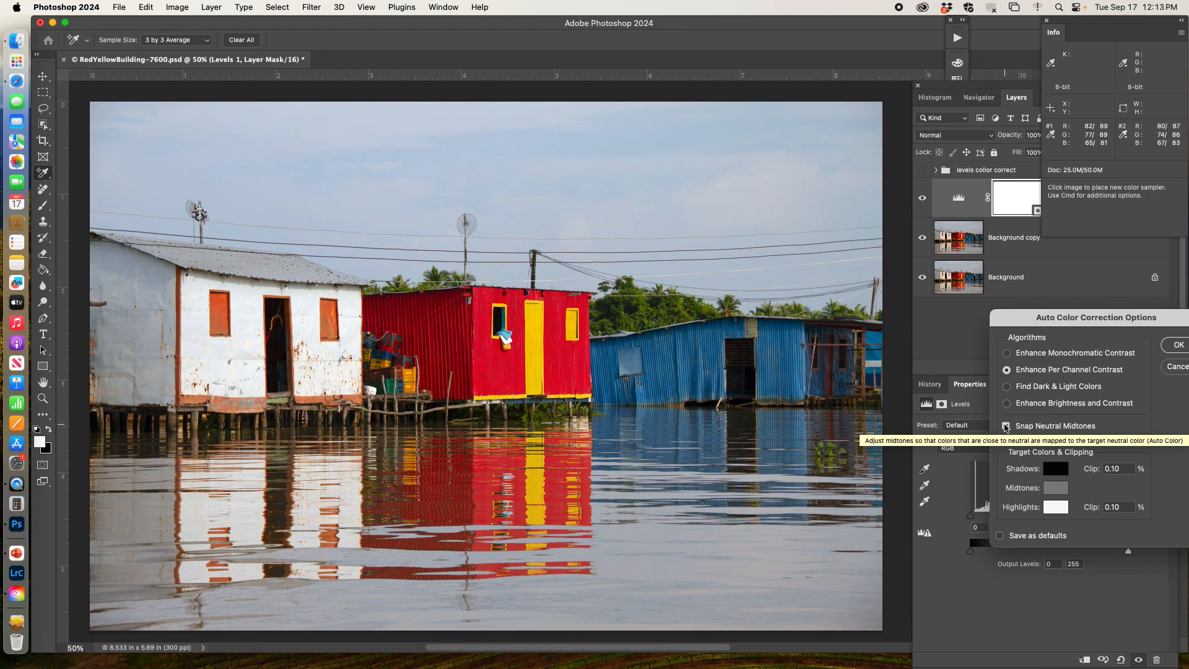
{"action": "left_click", "coordinate": [1007, 426]}
{"action": "left_click", "coordinate": [1007, 426]}
{"action": "left_click", "coordinate": [1006, 426]}
{"action": "left_click", "coordinate": [1006, 426]}
{"action": "left_click", "coordinate": [1006, 426]}
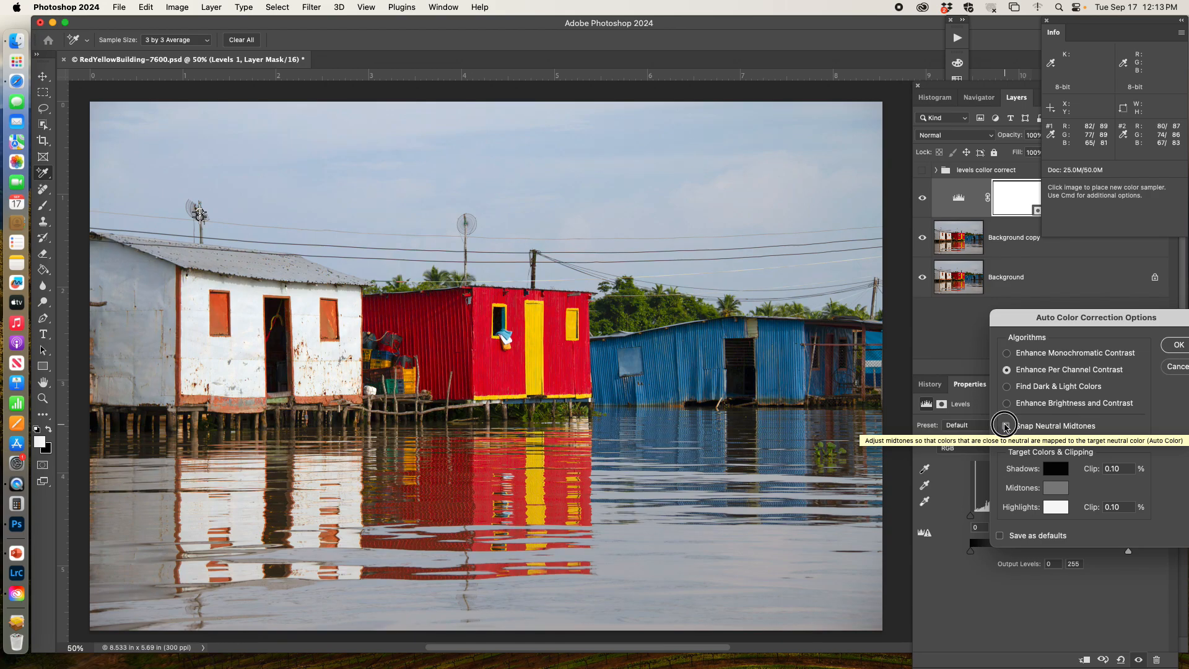
Step: Preview Find Dark & Light Colors and Enhance Brightness and Contrast, and return to Enhance Monochromatic Contrast with Snap Neutral Midtones on
{"action": "left_click", "coordinate": [1007, 386]}
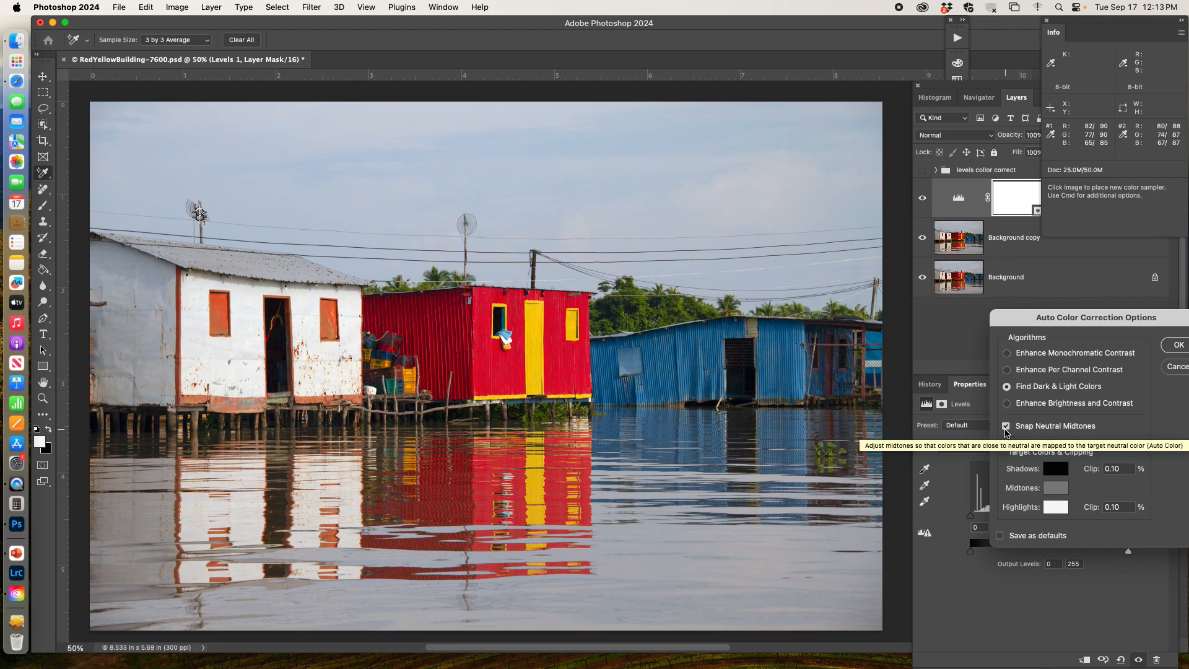
{"action": "left_click", "coordinate": [1006, 427]}
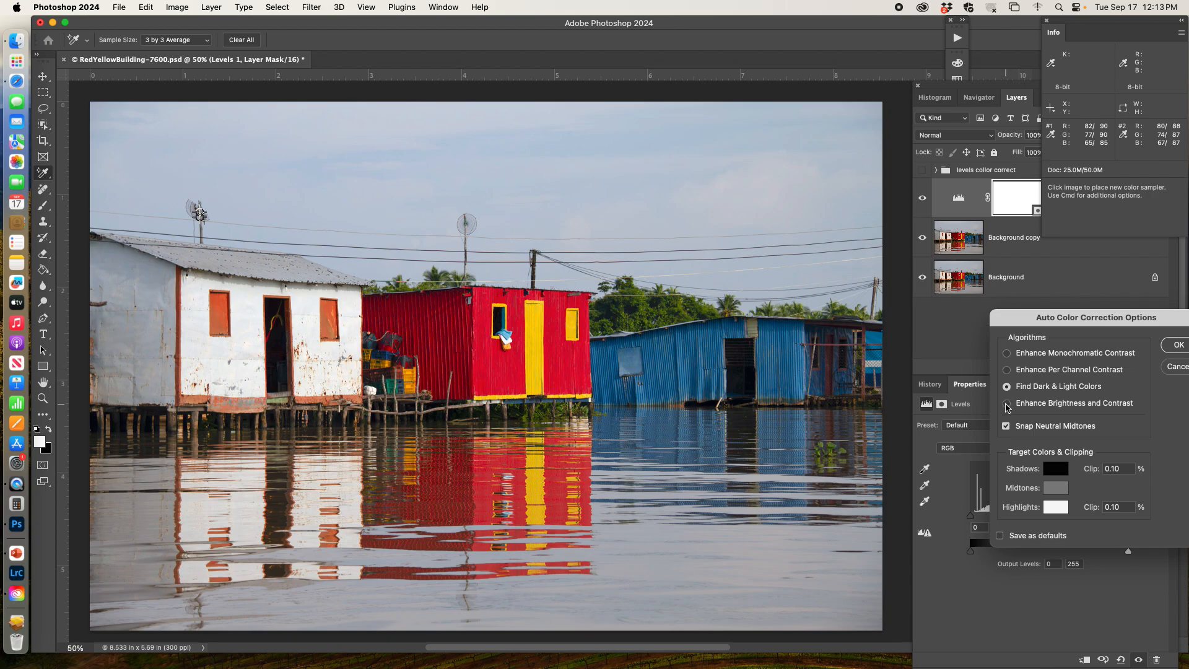
{"action": "left_click", "coordinate": [1007, 403]}
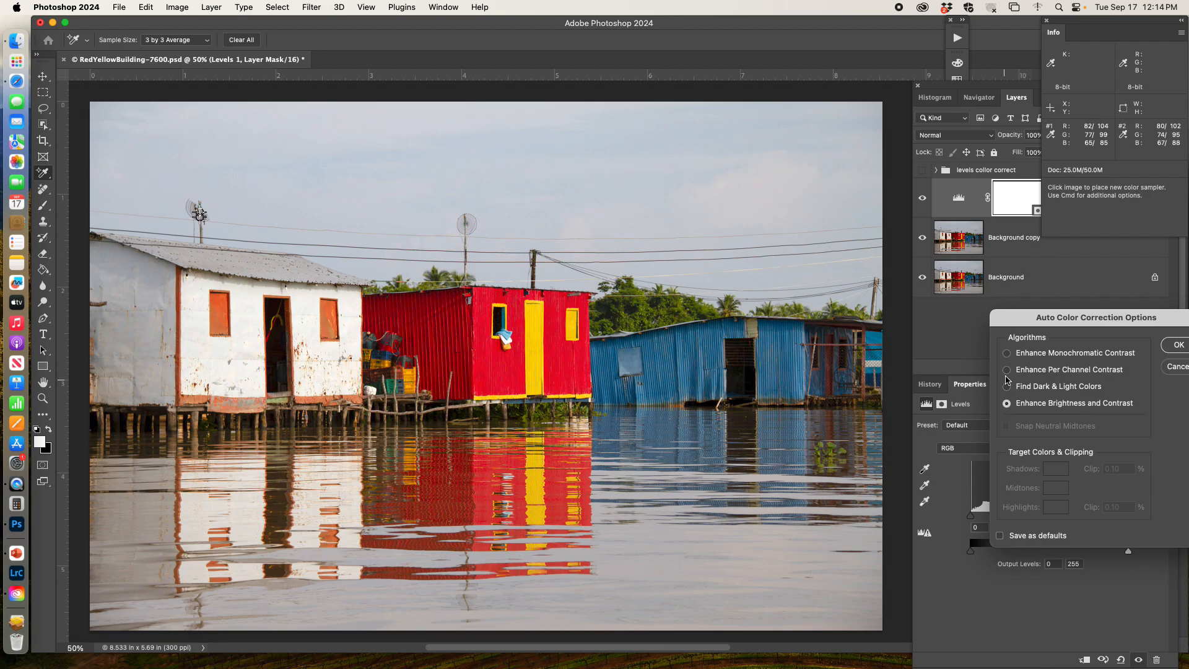
{"action": "left_click", "coordinate": [1007, 354]}
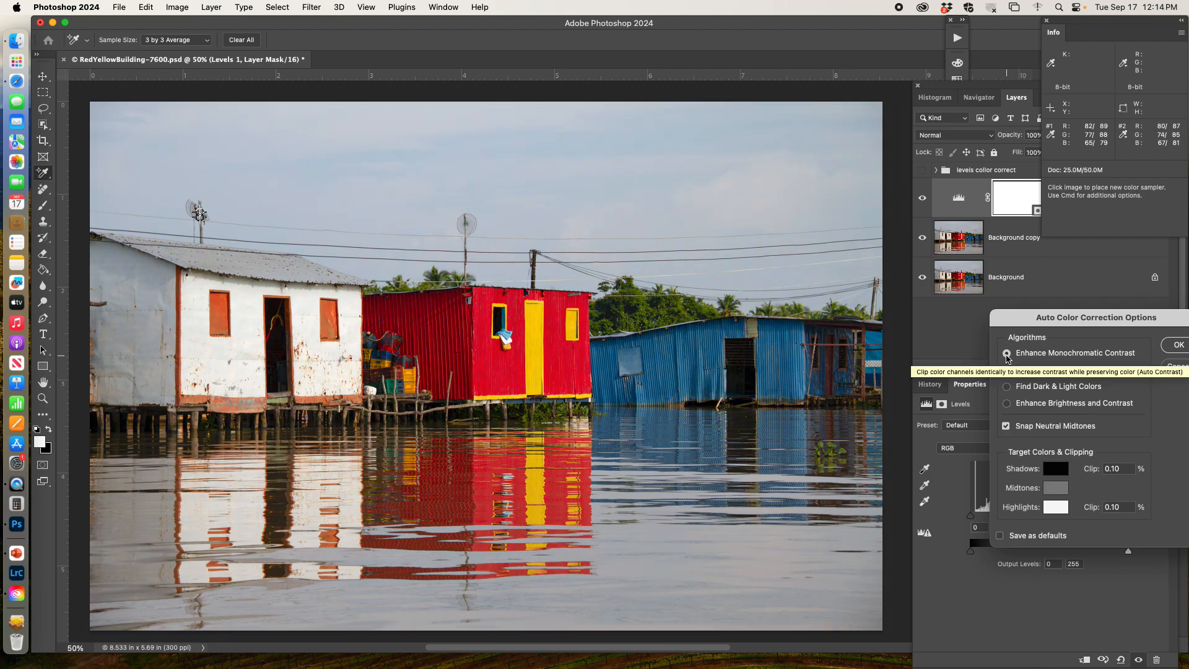